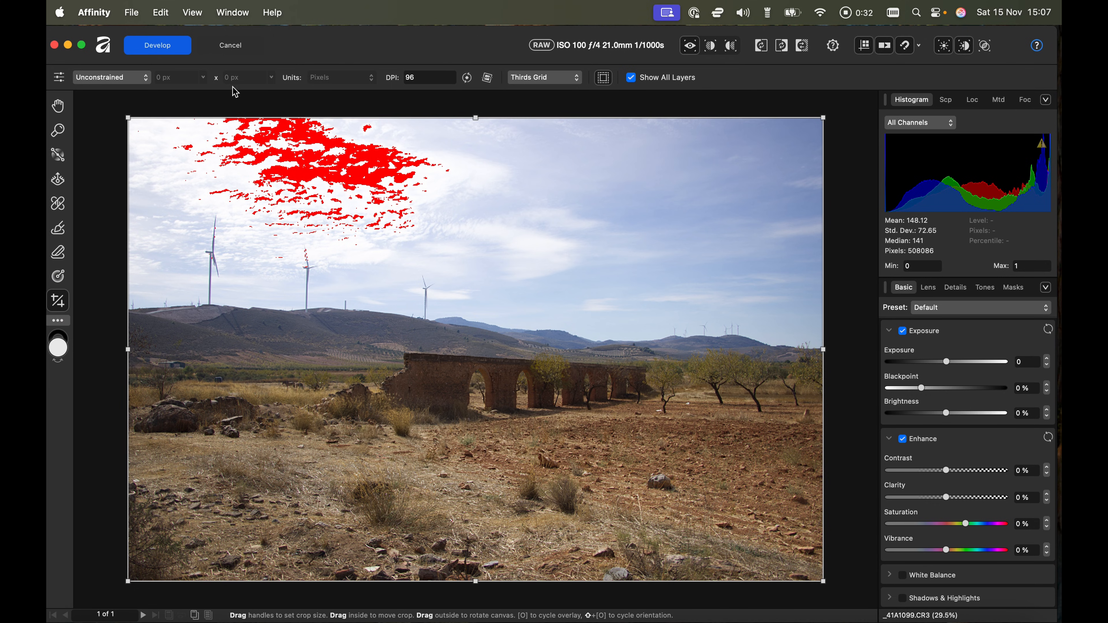
Constrain the crop to a custom ratio of 16 x 9.
left_click(370, 79)
left_click(355, 80)
left_click(178, 77)
left_click(120, 79)
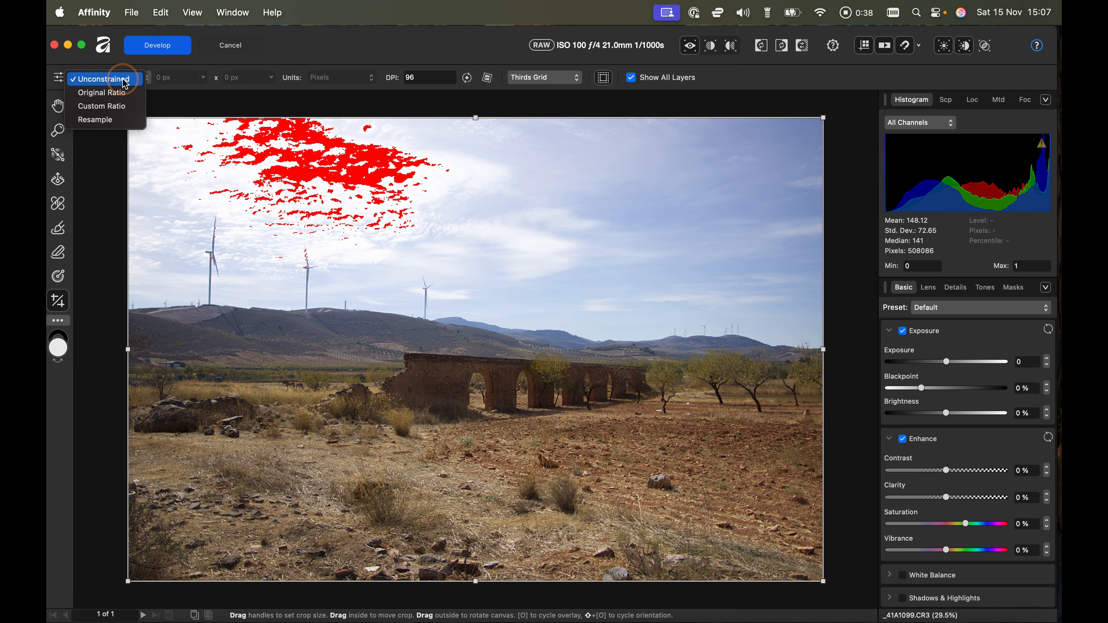
left_click(107, 114)
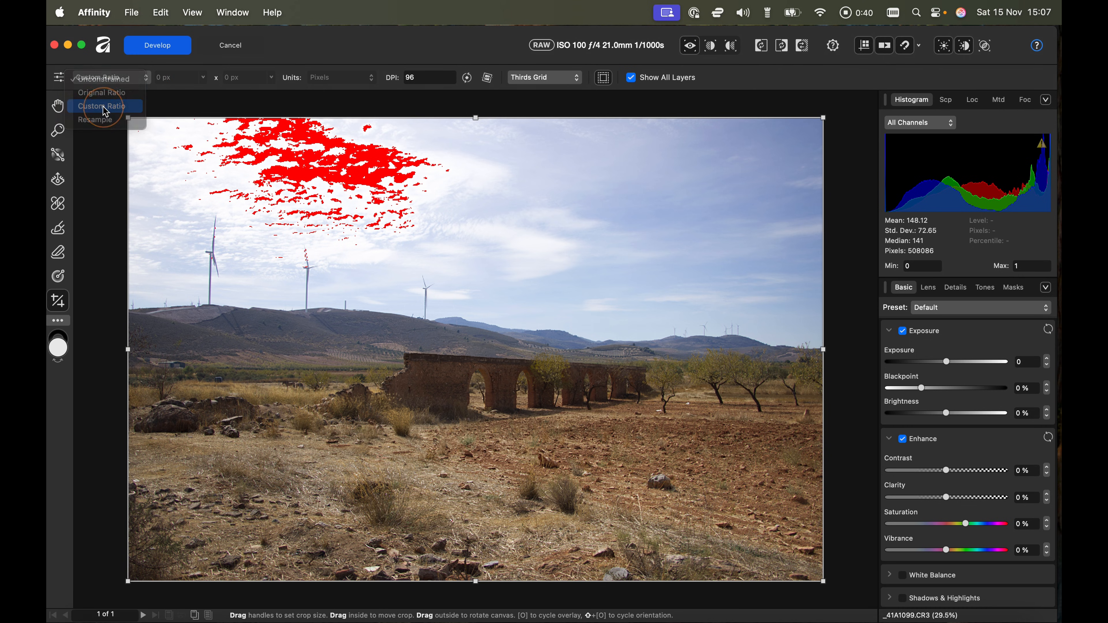
left_click(191, 76)
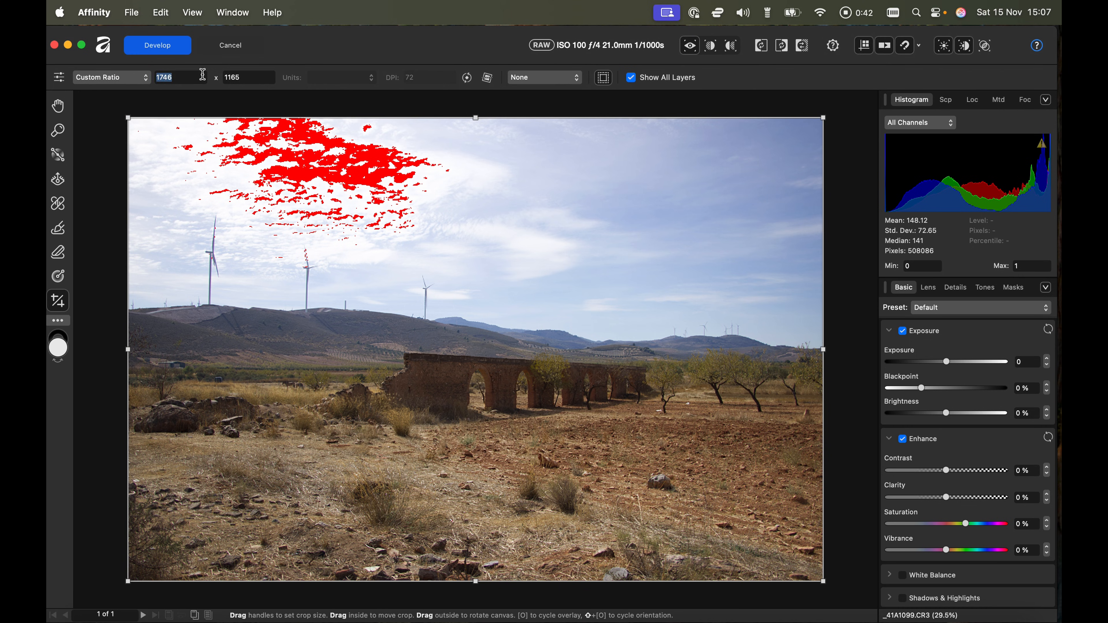
type("16")
left_click(257, 78)
type("9")
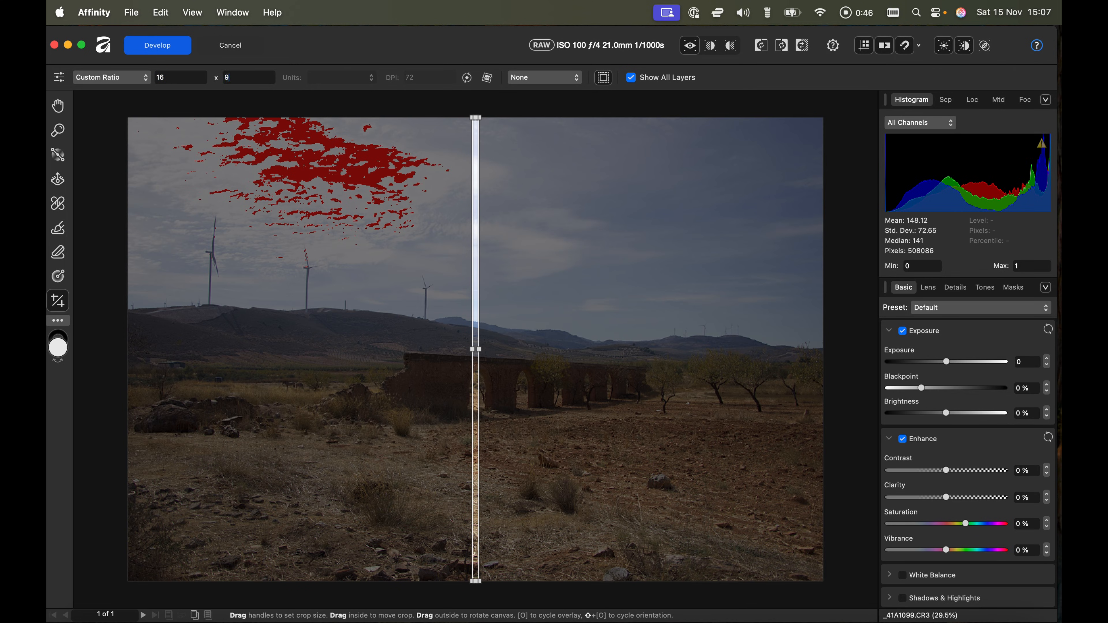
key("Return")
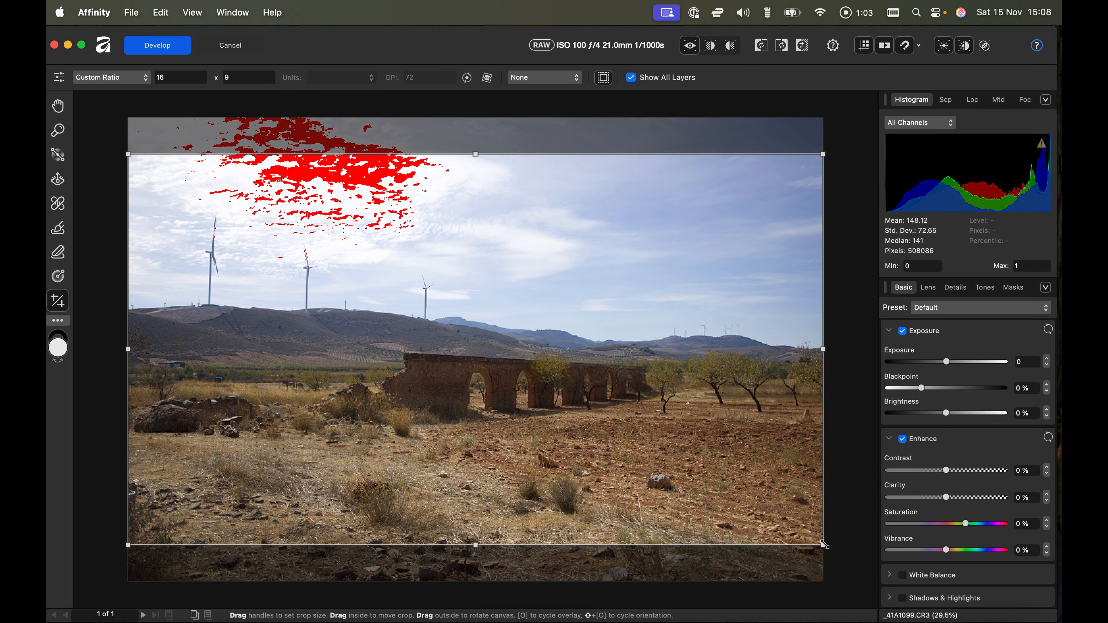
Shrink the crop frame slightly to trim the photo's right edge, shift it down a little, and apply the crop.
left_click_drag(820, 543, 804, 531)
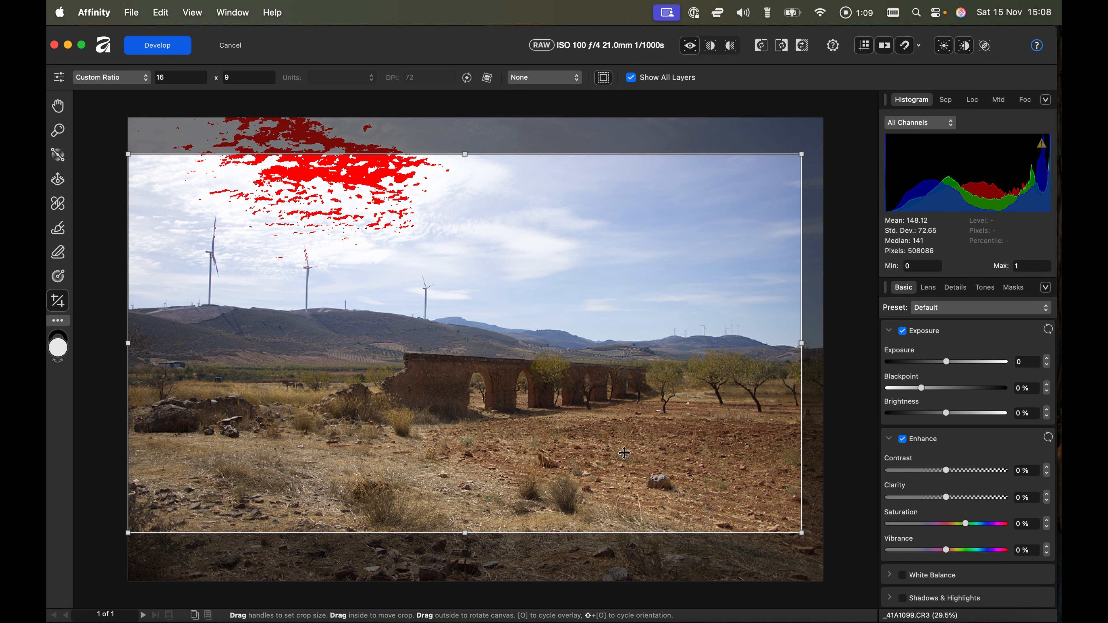
left_click_drag(551, 436, 550, 442)
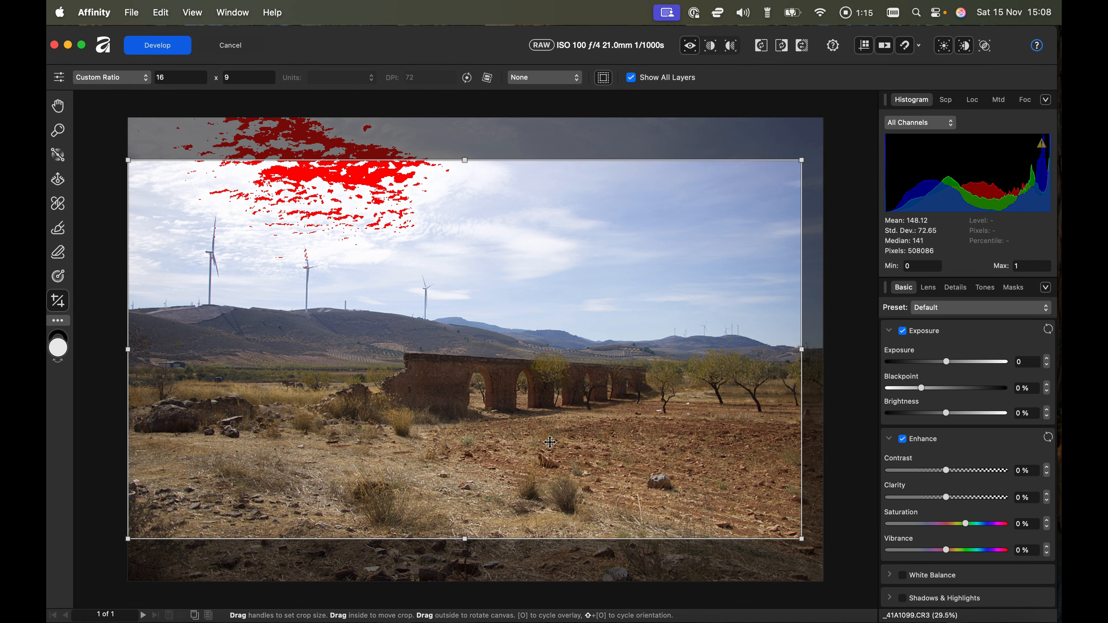
key("h")
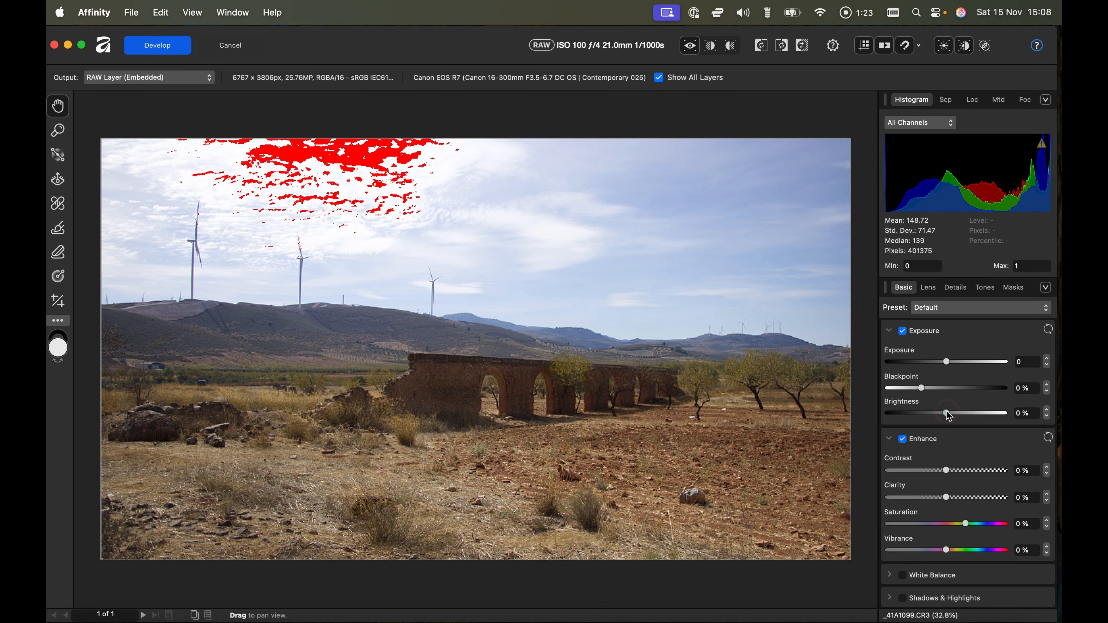
Lower the photo's brightness to -25 % and its exposure to about -0.233.
left_click_drag(949, 416, 888, 418)
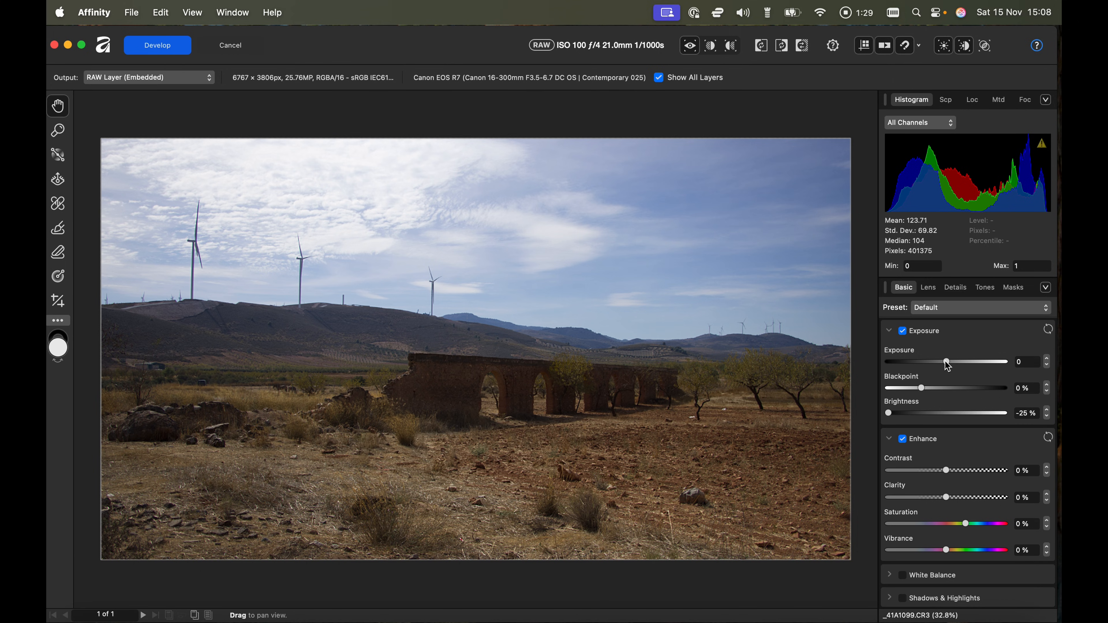
left_click_drag(948, 366, 946, 367)
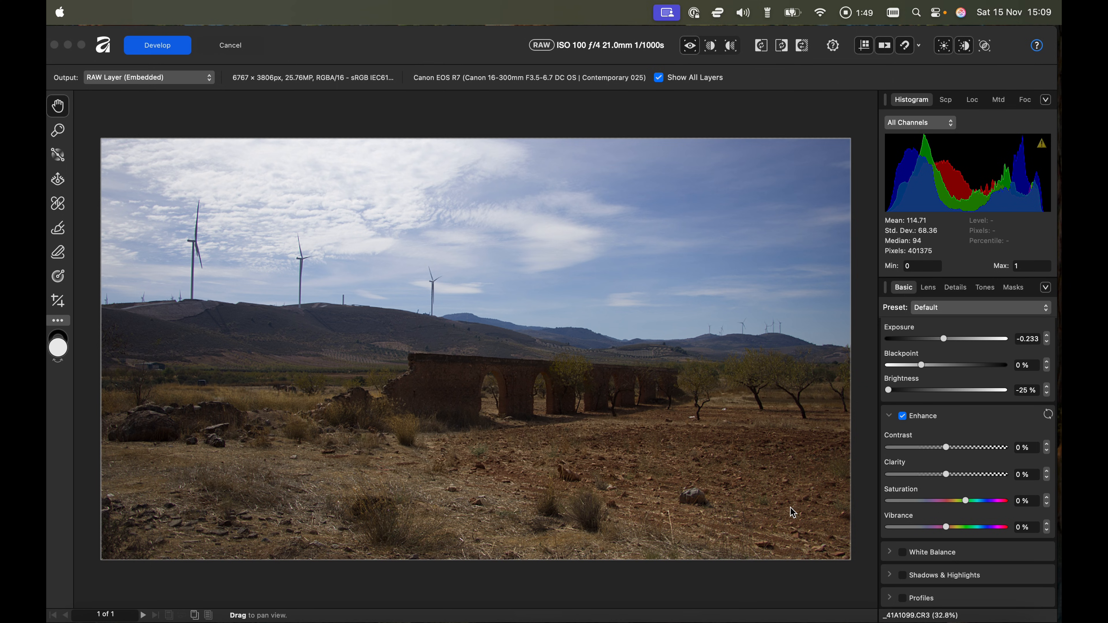
Enable Shadows & Highlights with shadows at 53 % and highlights at -39 %, and develop the RAW image.
left_click(903, 576)
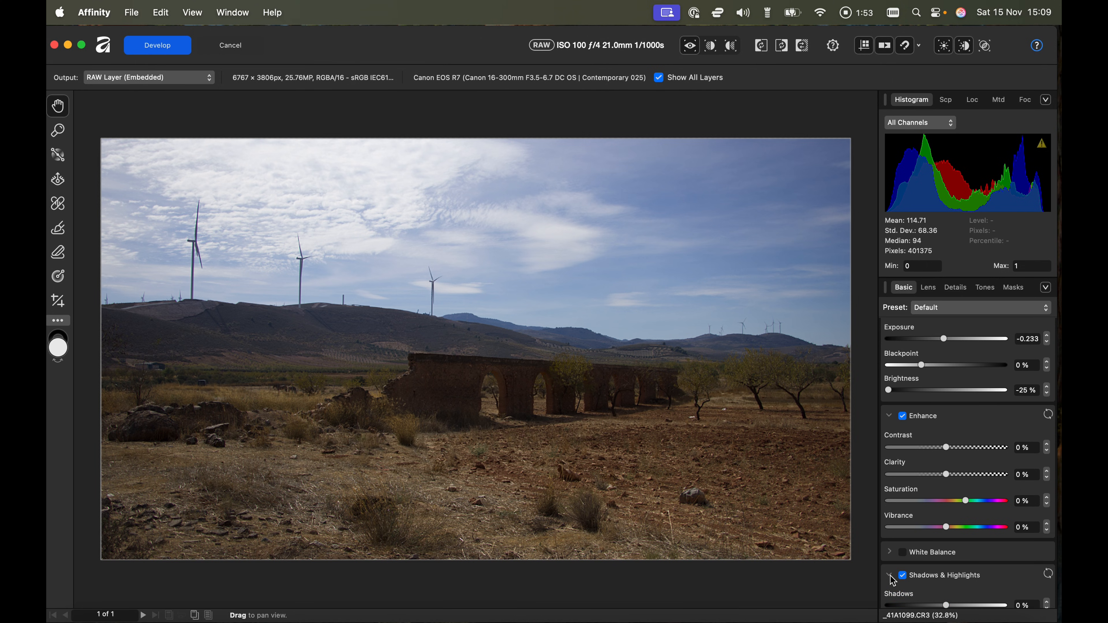
scroll(941, 582, "down", 3)
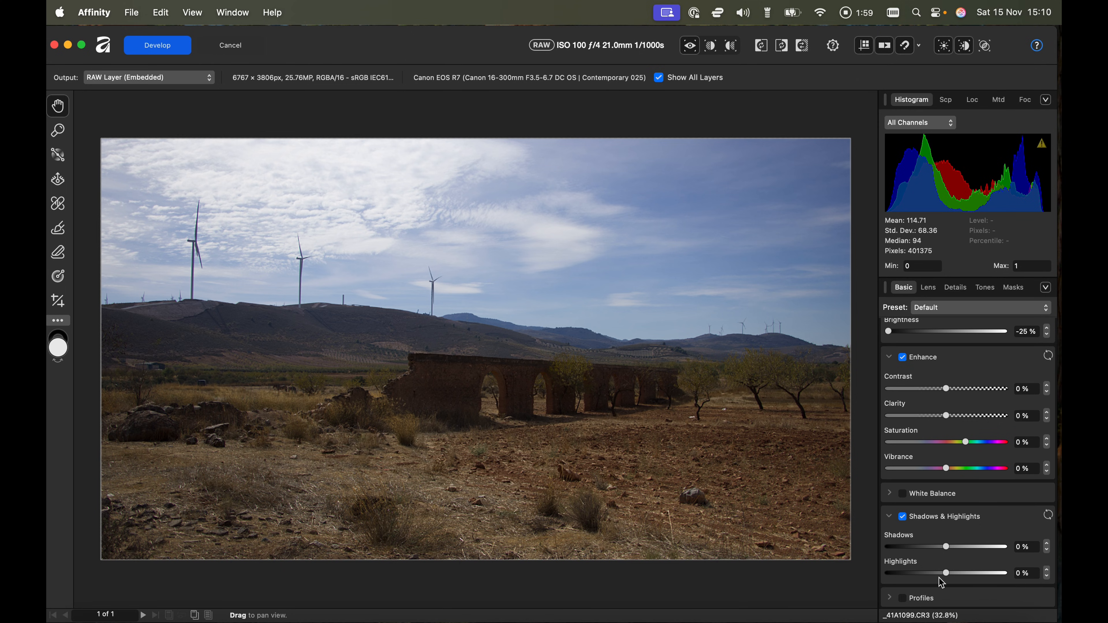
left_click(946, 546)
left_click_drag(947, 550, 925, 577)
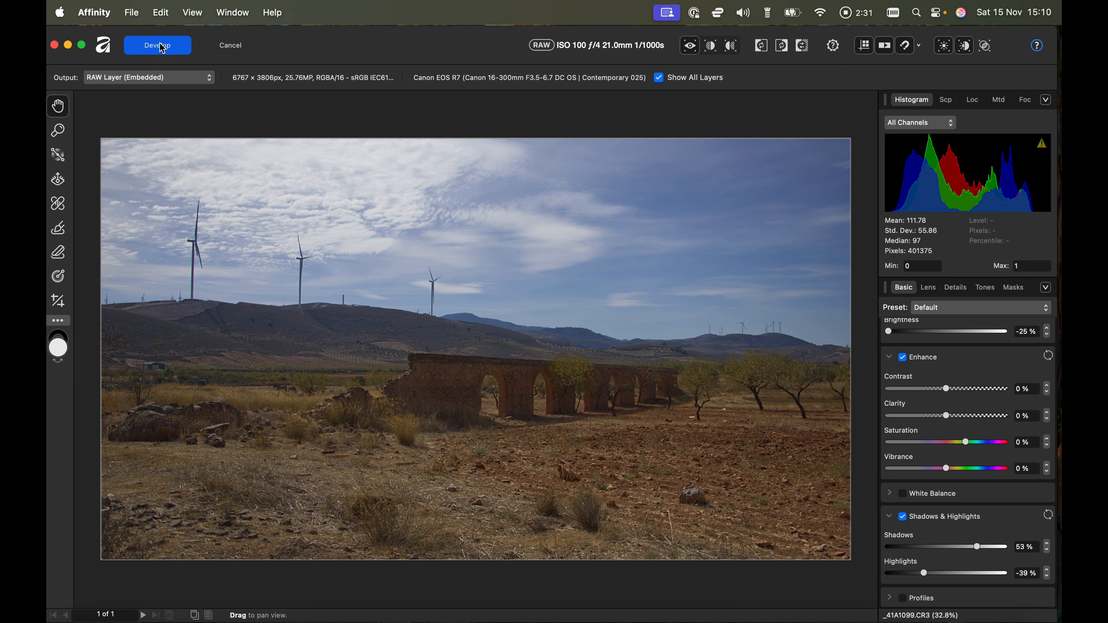
left_click(165, 53)
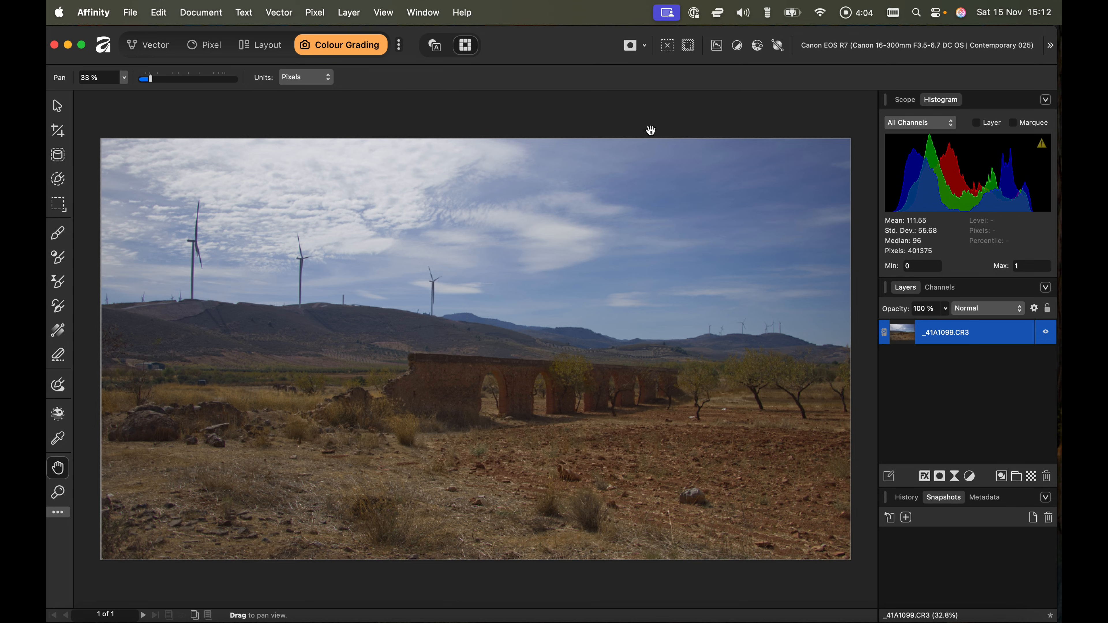
Add a Gradient Map adjustment above the photo and delete the green middle stop from its gradient.
left_click(969, 476)
left_click(876, 390)
left_click(970, 476)
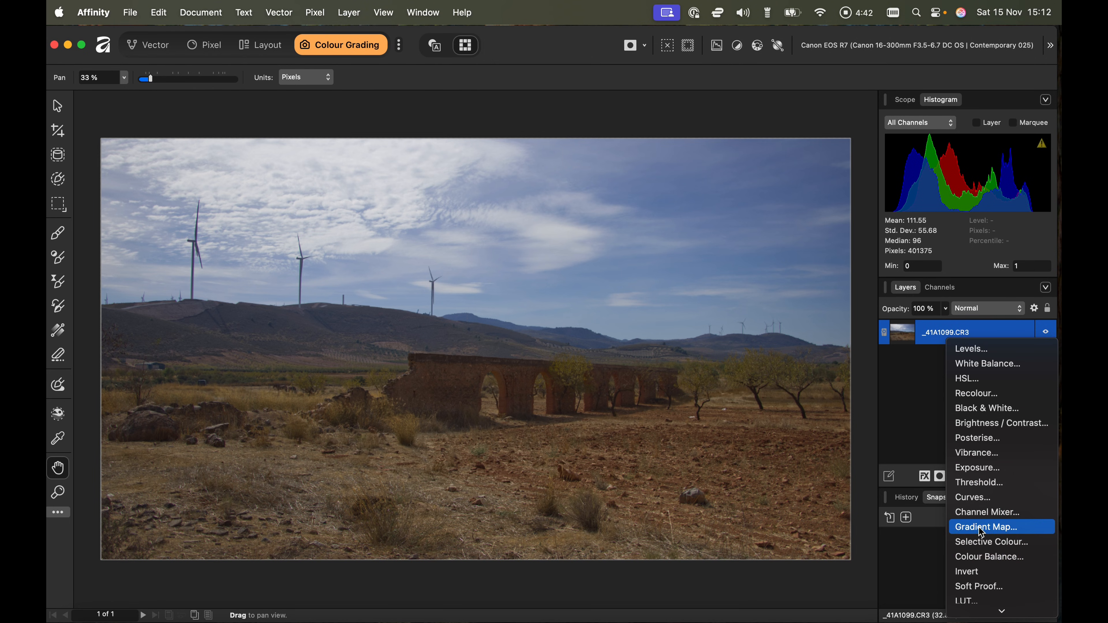
left_click(977, 527)
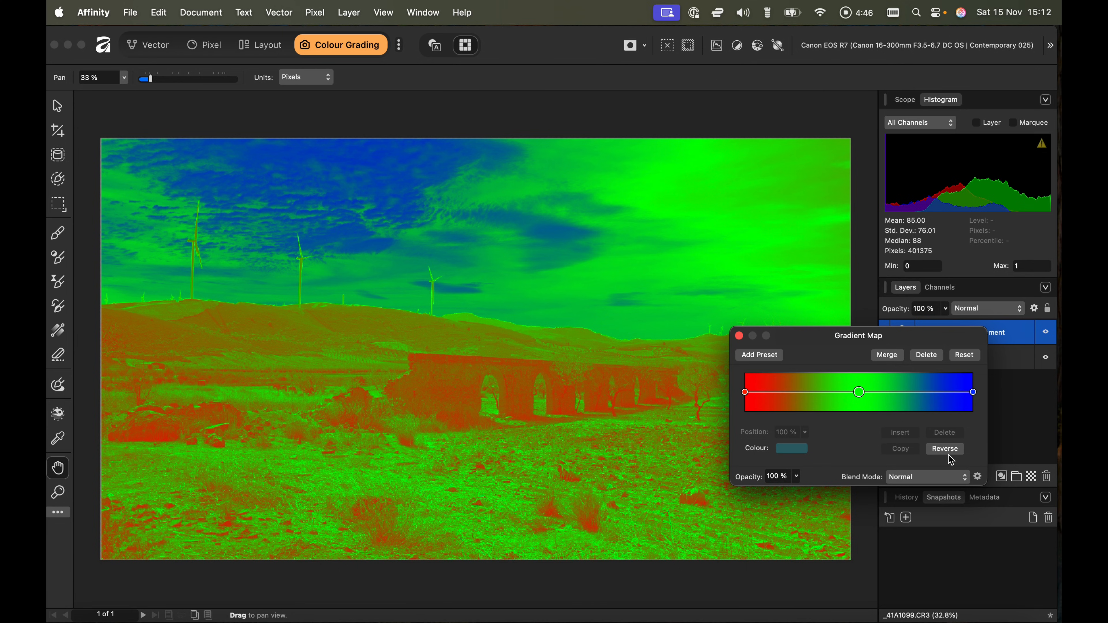
left_click(857, 392)
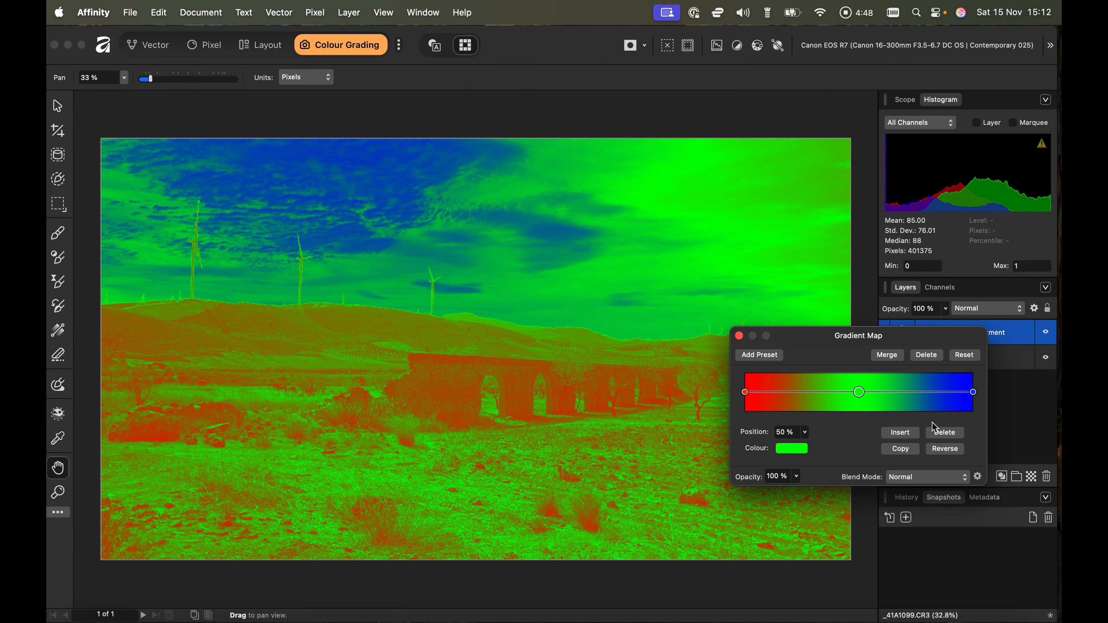
left_click(952, 434)
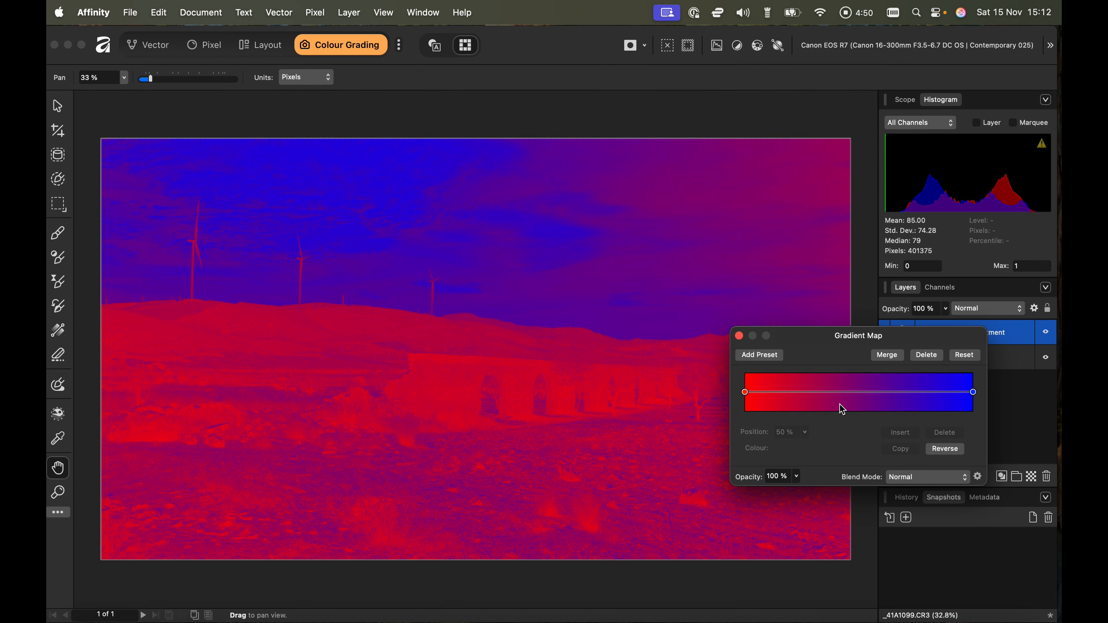
Set the colour of the gradient's red start stop to hex B29177.
left_click(745, 392)
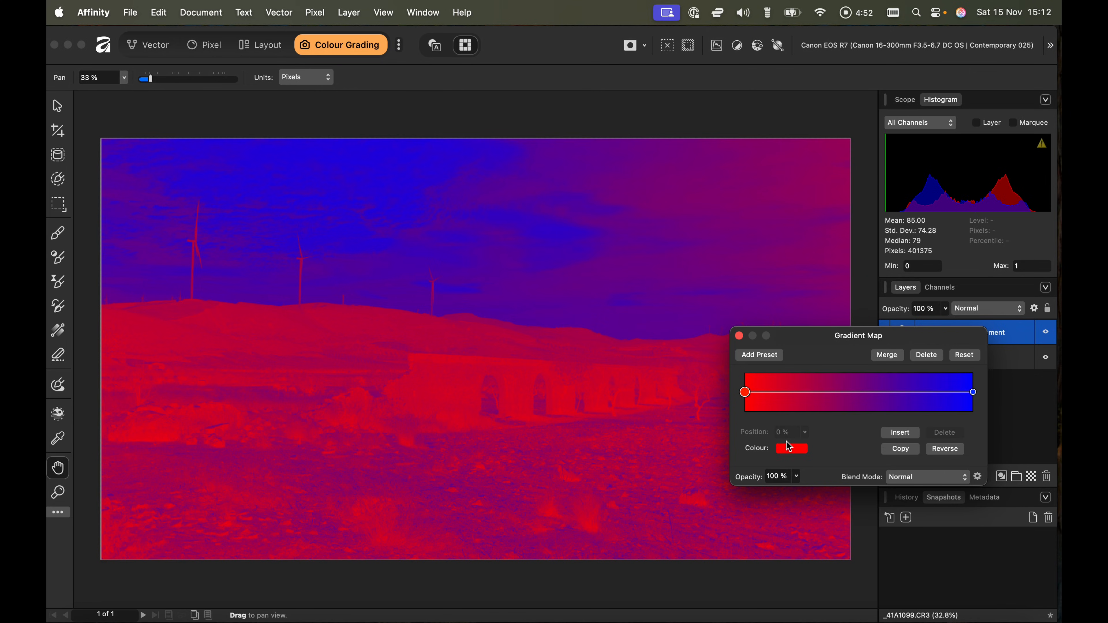
left_click(793, 449)
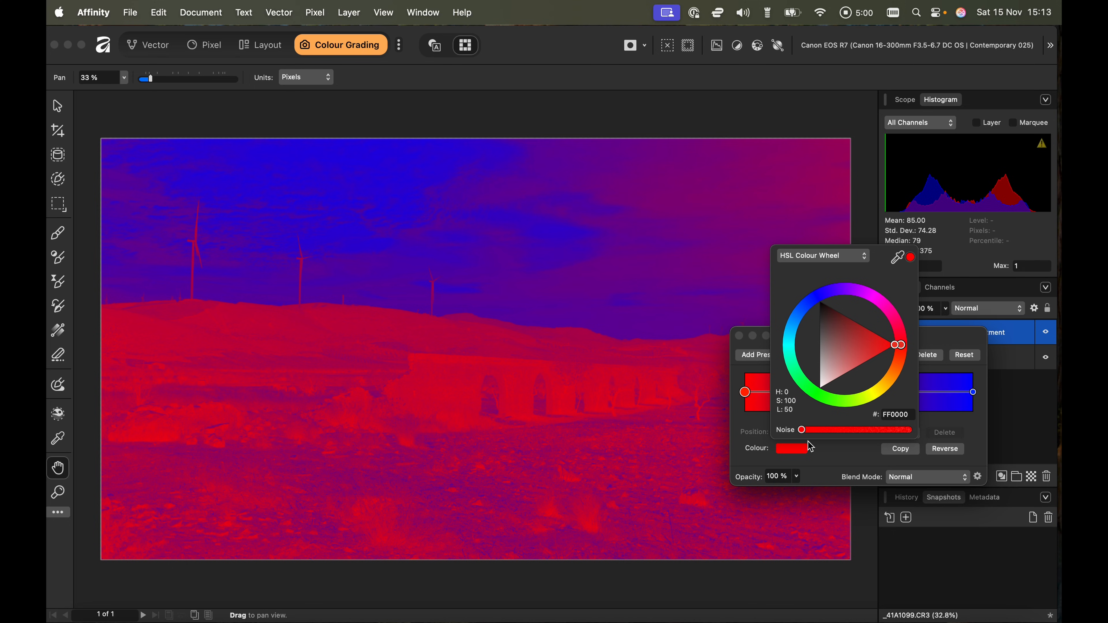
left_click(790, 452)
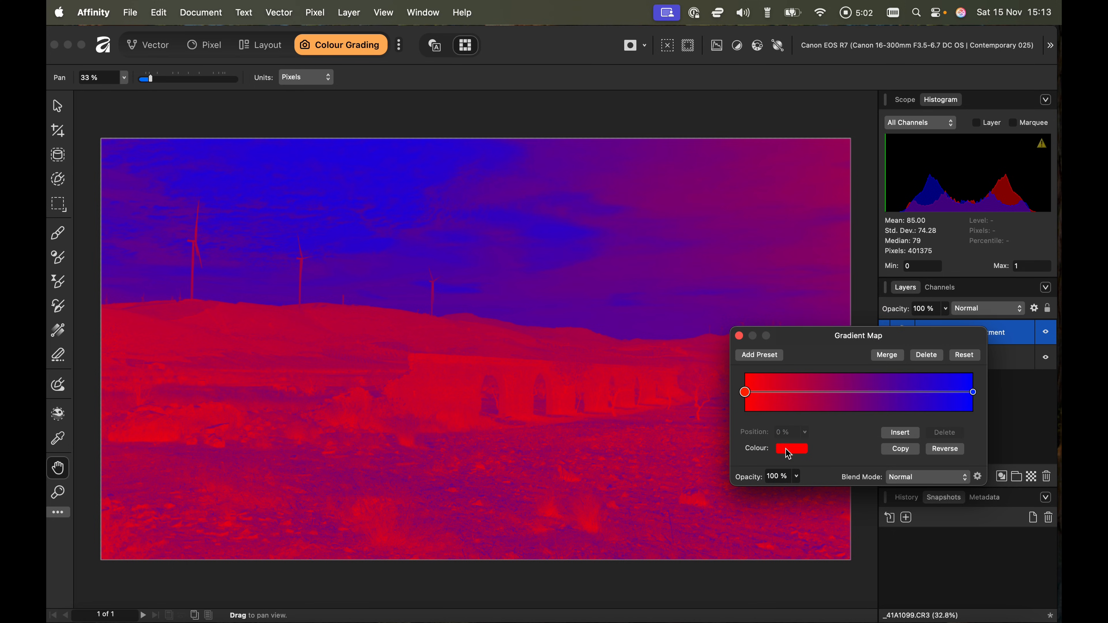
left_click(789, 454)
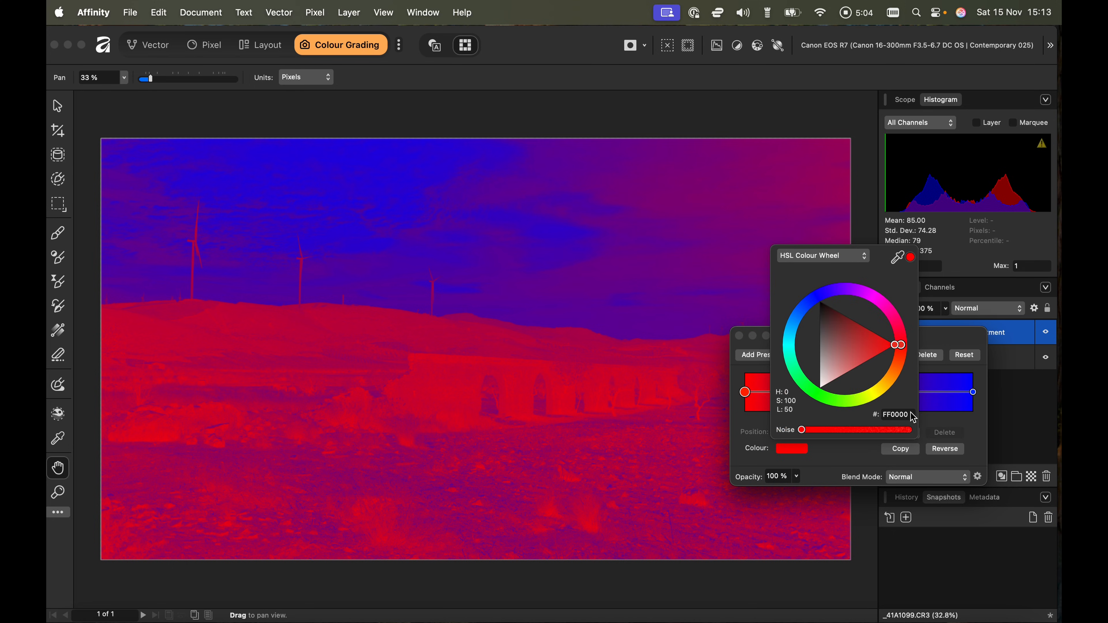
left_click(910, 413)
type("B29177")
key("Return")
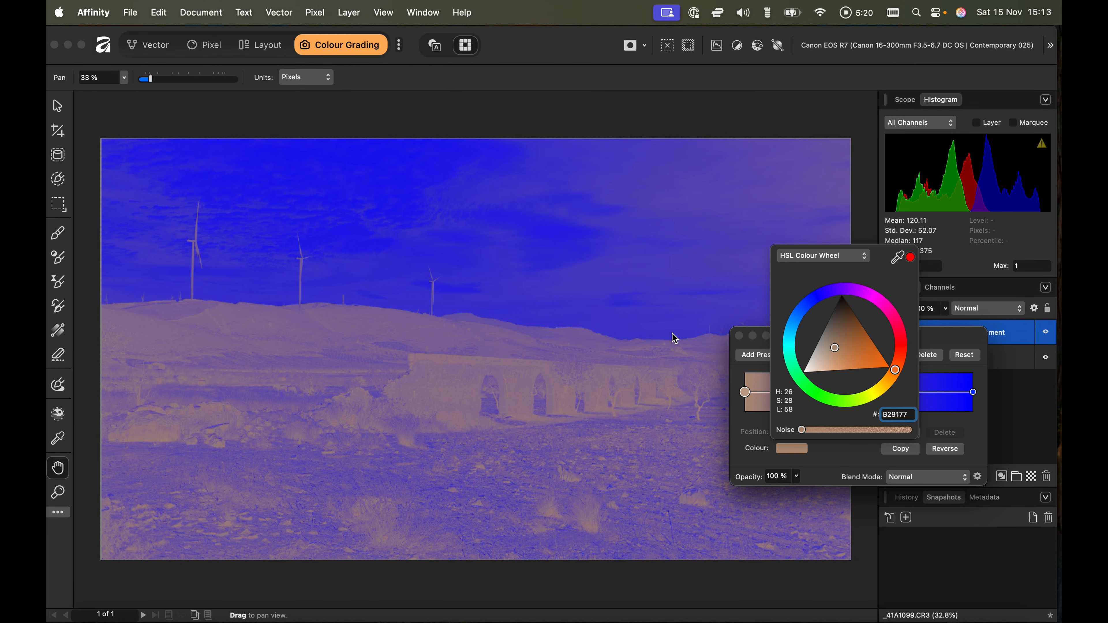
left_click(743, 425)
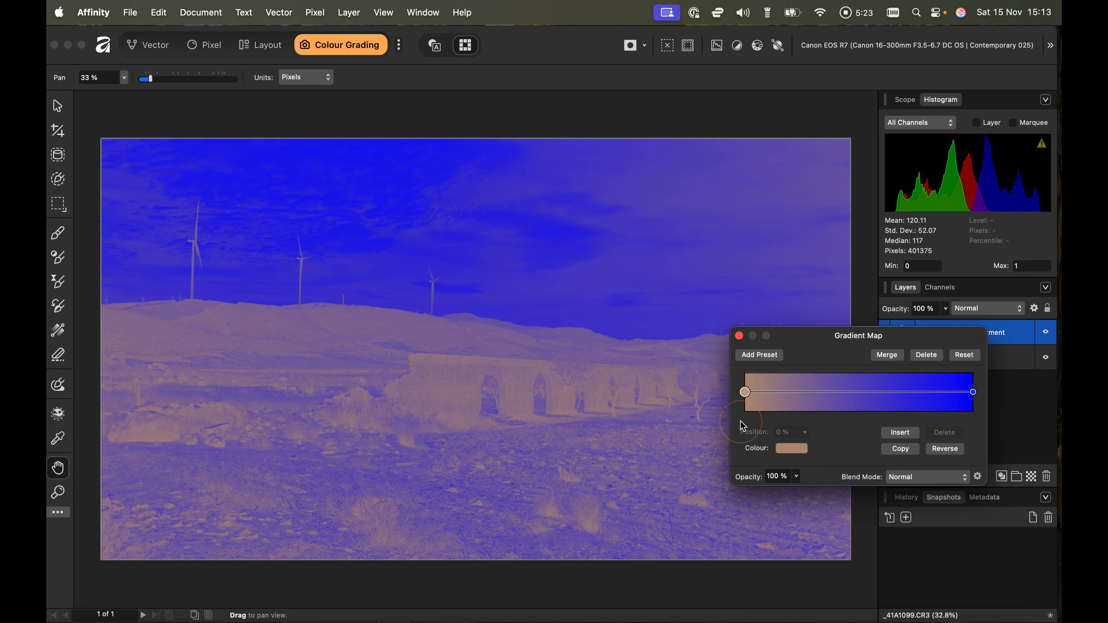
Set the colour of the gradient's blue end stop to hex 2D626A.
left_click(974, 393)
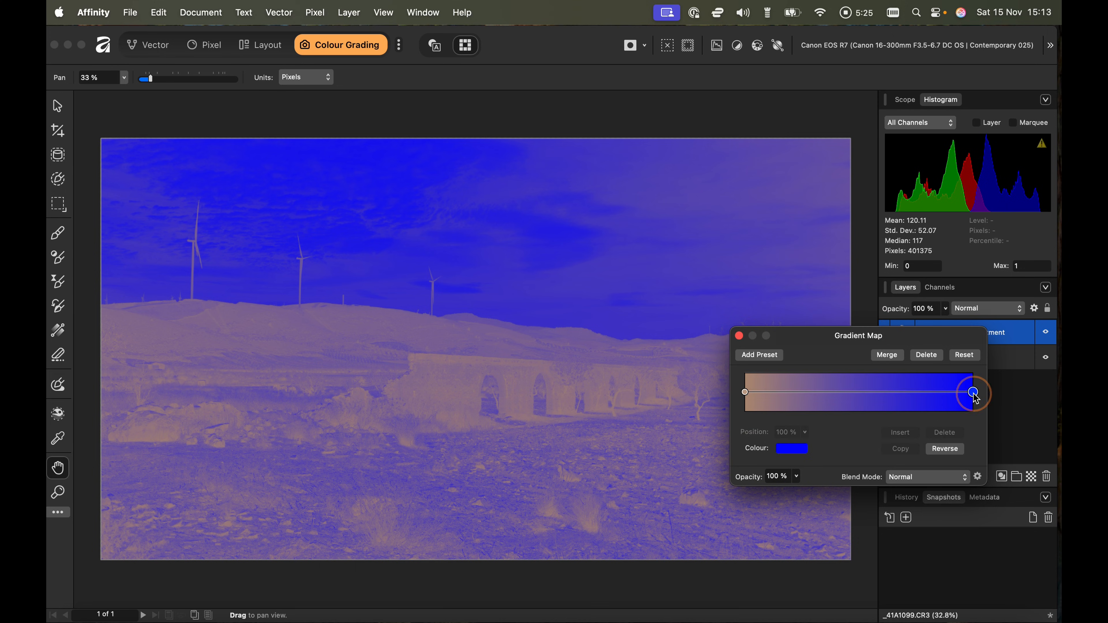
left_click(791, 449)
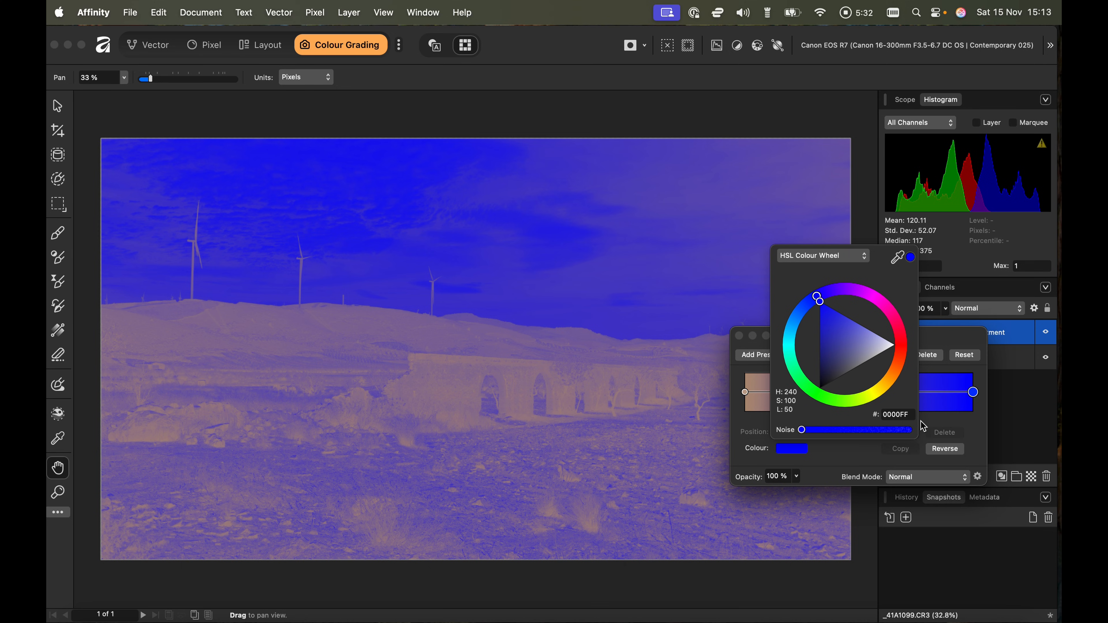
left_click(911, 413)
type("2D626A")
key("Return")
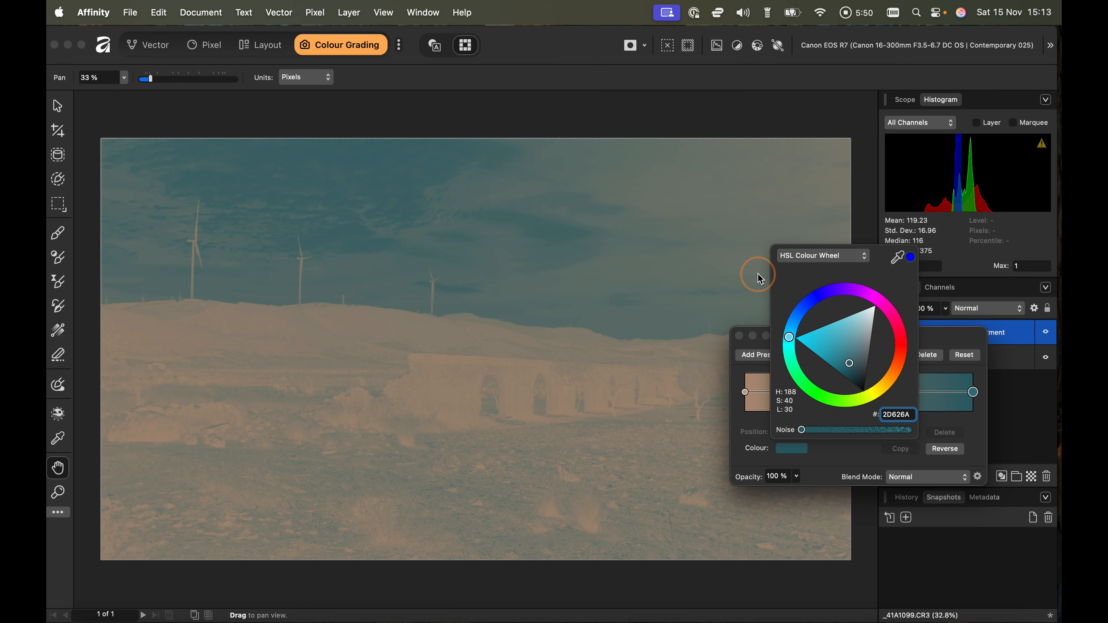
left_click(735, 419)
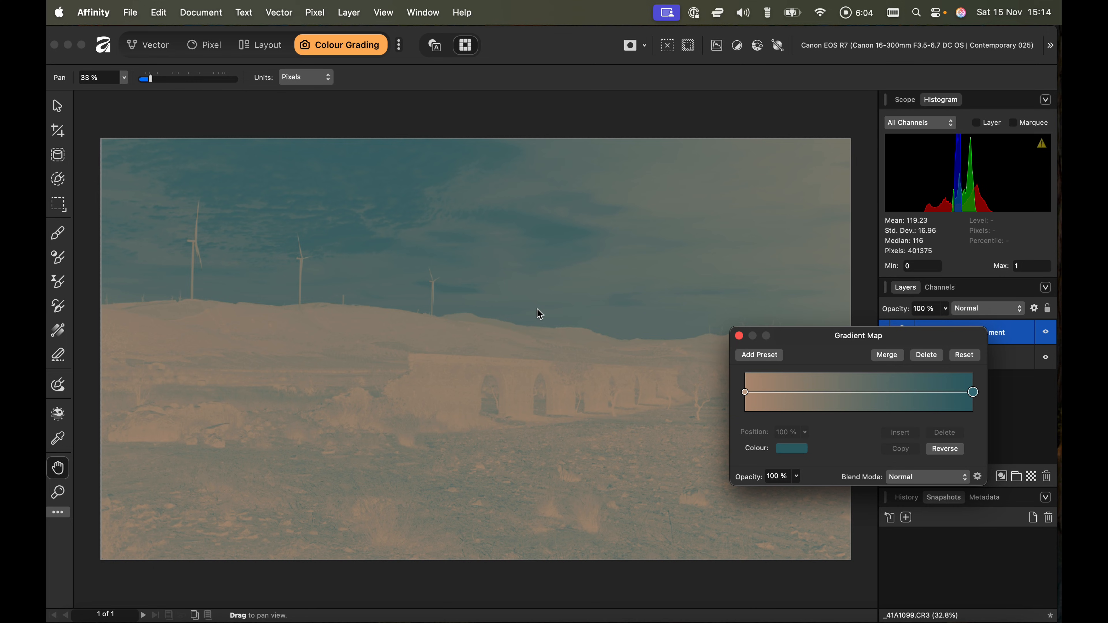
Change the Gradient Map's blend mode to Soft Light and close its settings.
left_click(964, 478)
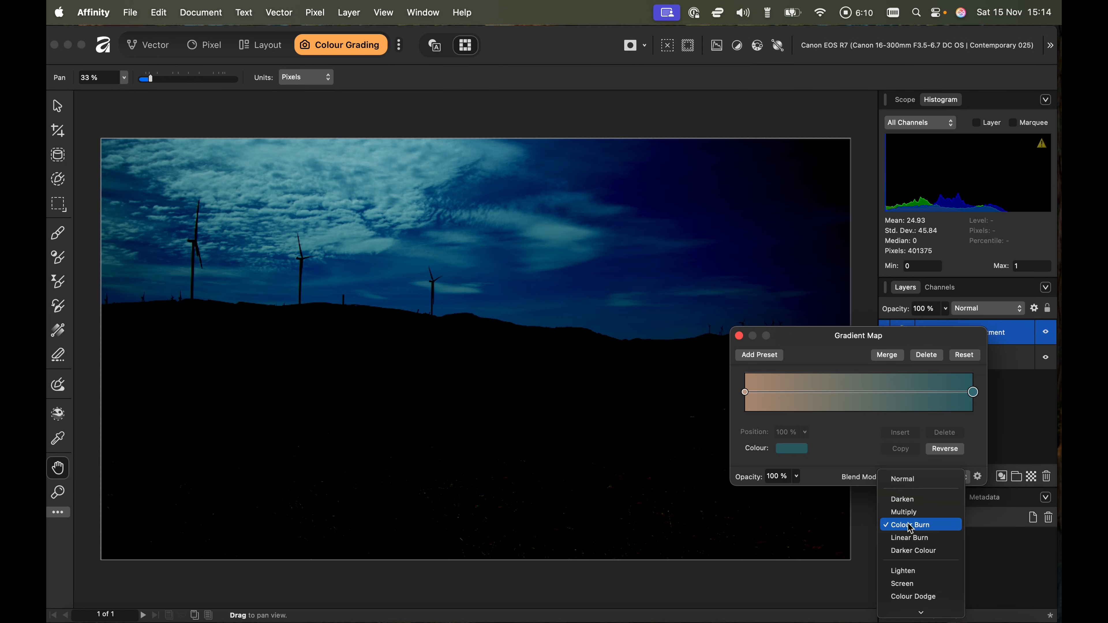
scroll(910, 528, "down", 10)
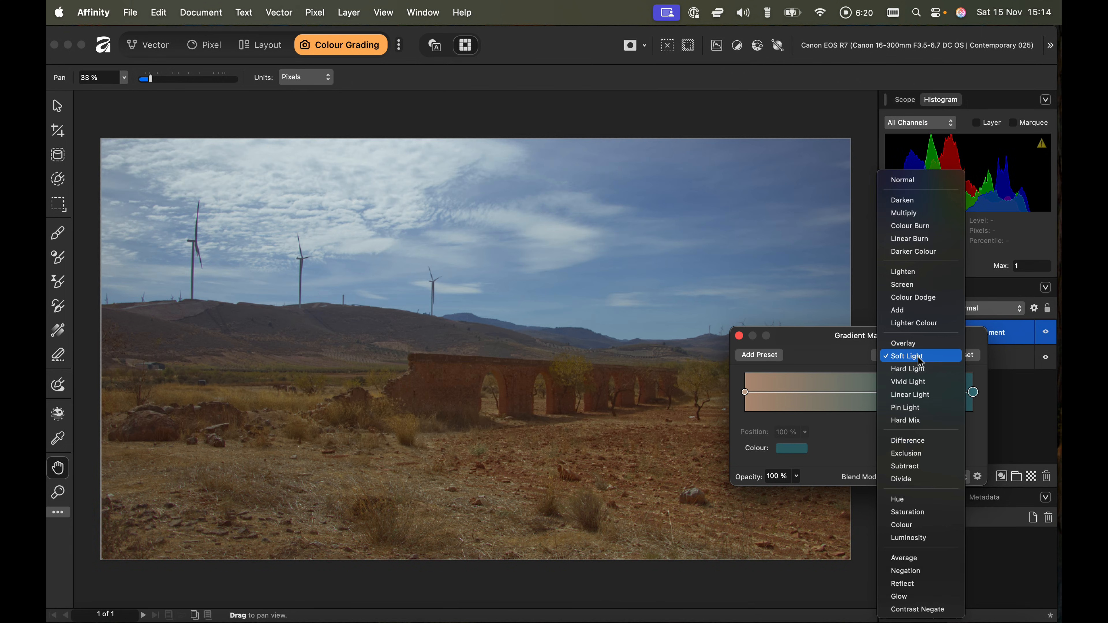
left_click(921, 357)
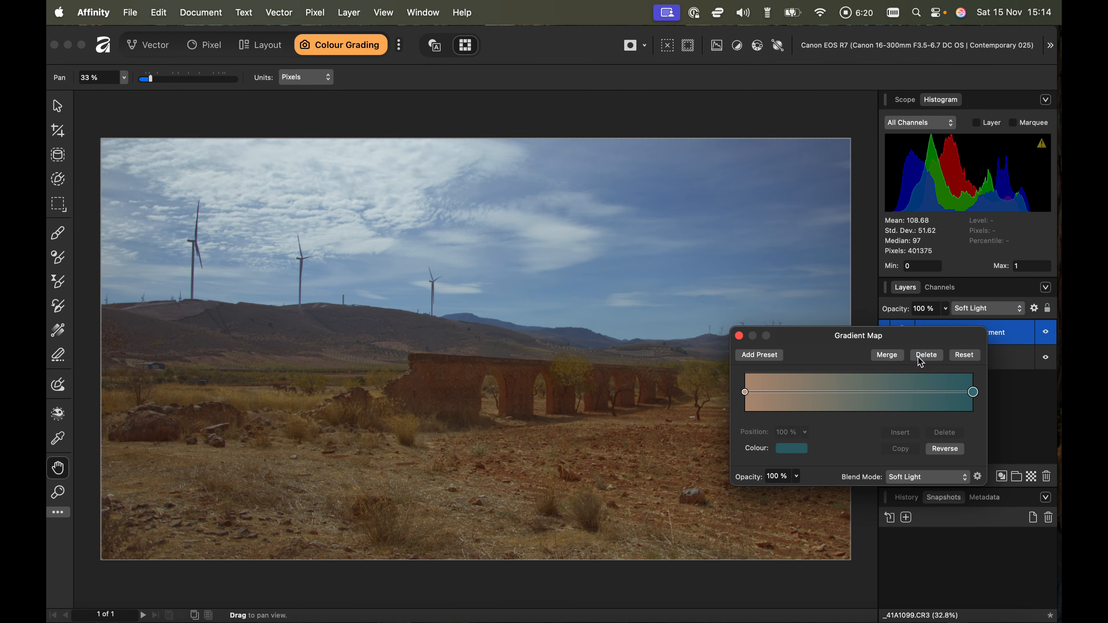
left_click(739, 337)
Compare the photo with and without the Gradient Map Adjustment layer, and lower that layer's opacity to 47 %.
left_click(1047, 335)
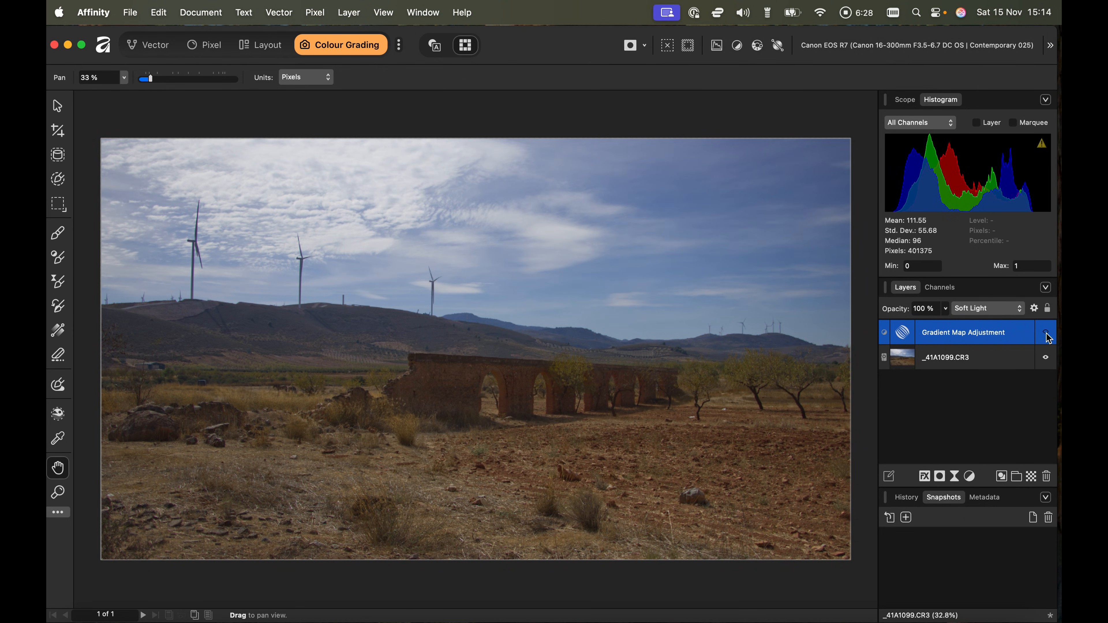
left_click(1047, 335)
left_click(1047, 336)
left_click(1047, 335)
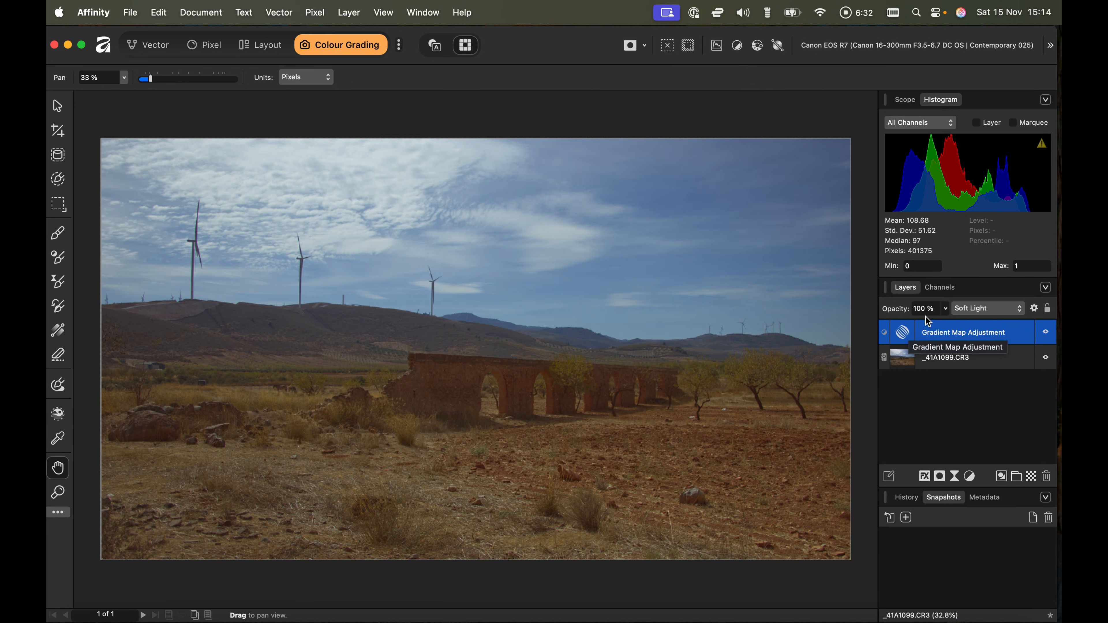
left_click(945, 309)
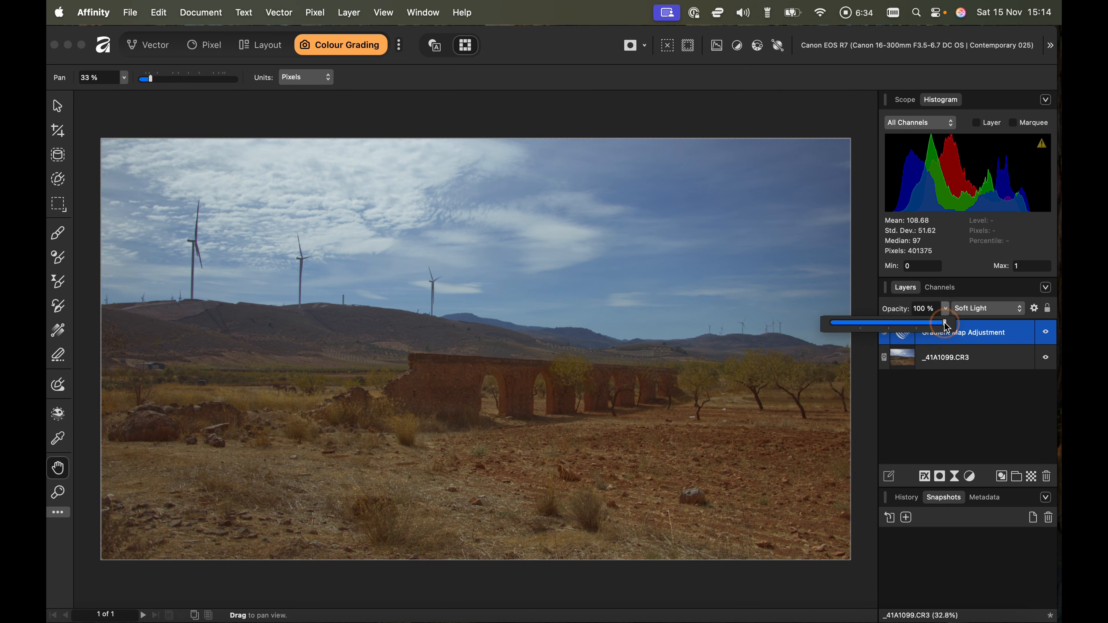
left_click_drag(946, 326, 886, 328)
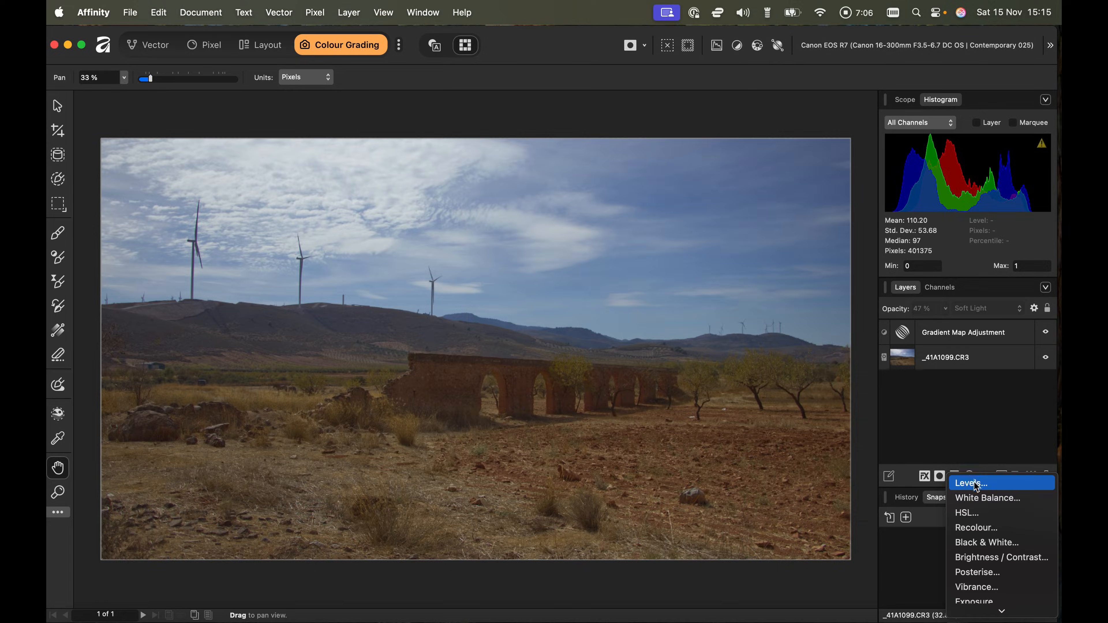
Add a Levels adjustment with Black Level 6 % and White Level 90 %, and close its settings.
left_click(971, 483)
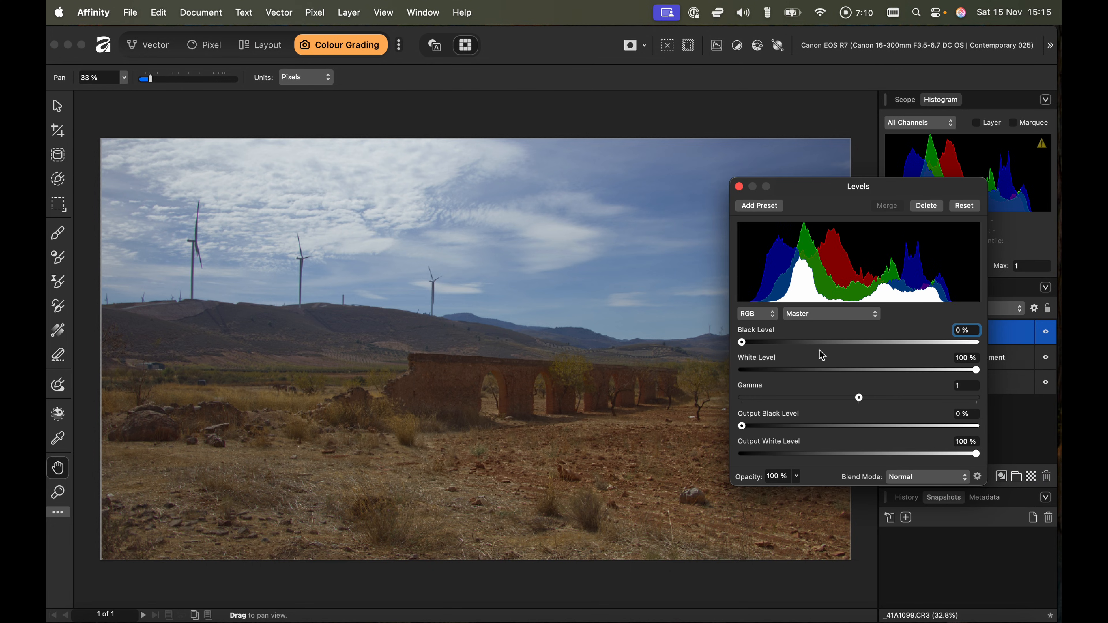
left_click_drag(742, 343, 758, 345)
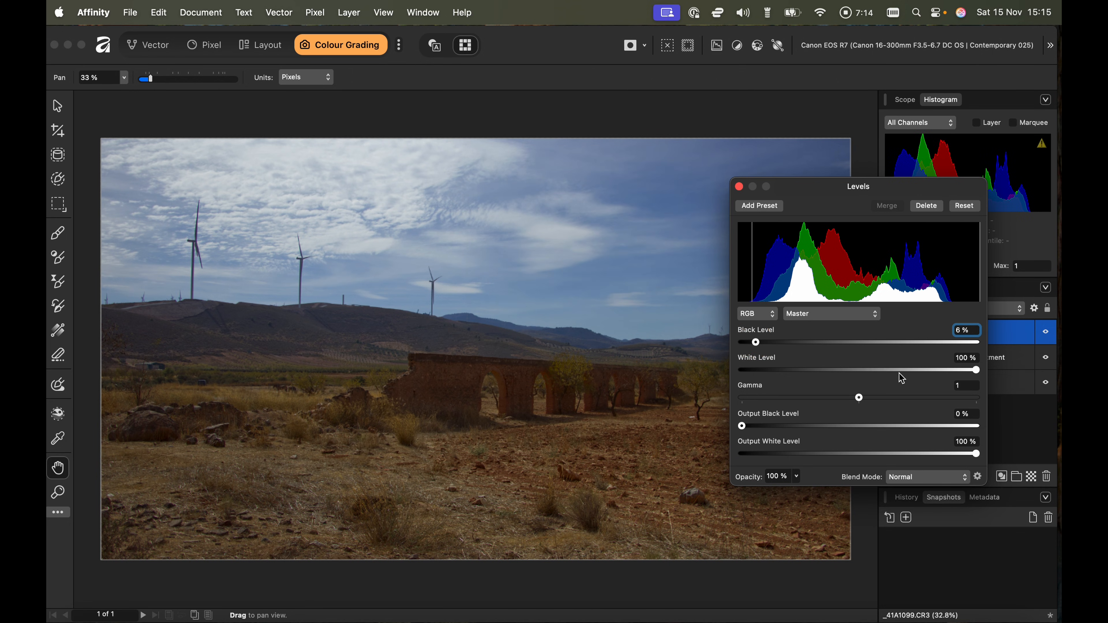
left_click_drag(978, 373, 955, 375)
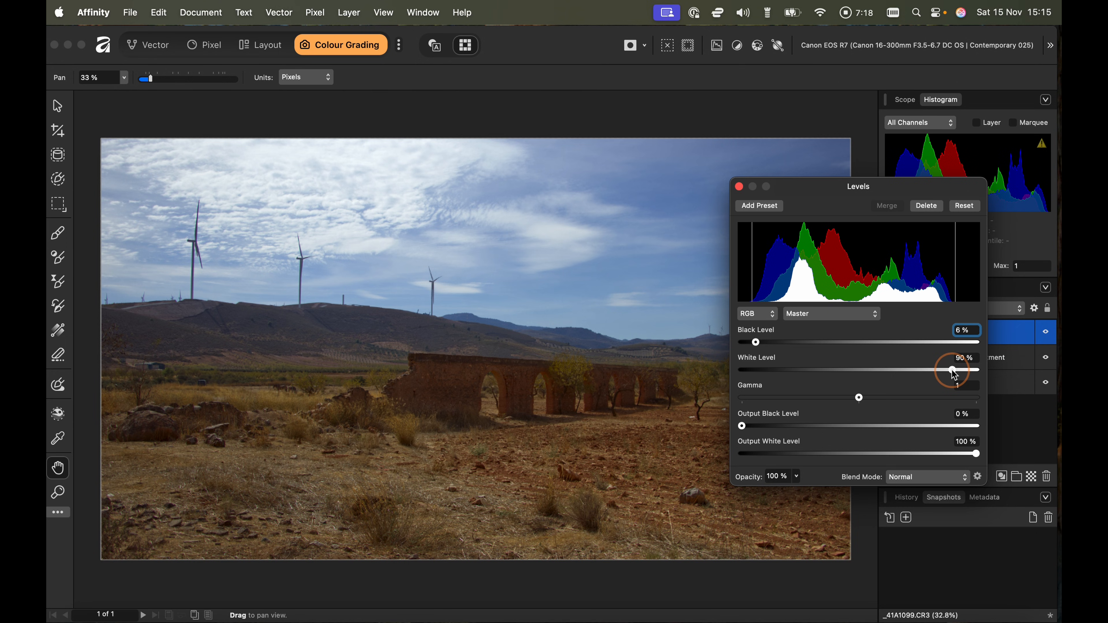
left_click(739, 187)
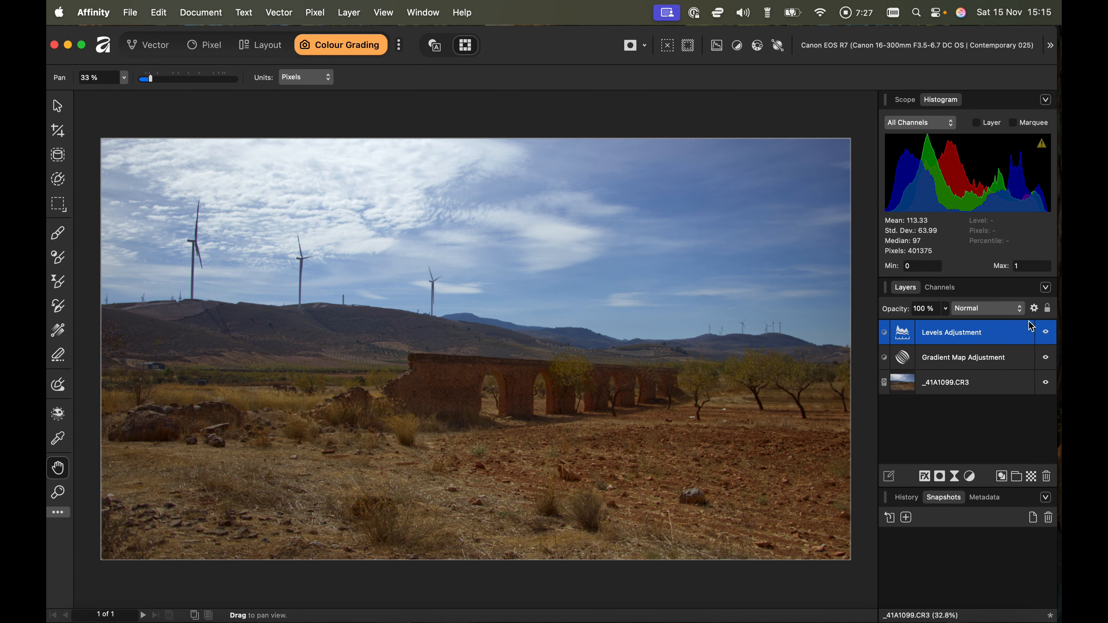
Compare the photo with and without the Levels Adjustment layer, leaving the layer visible.
left_click(1046, 333)
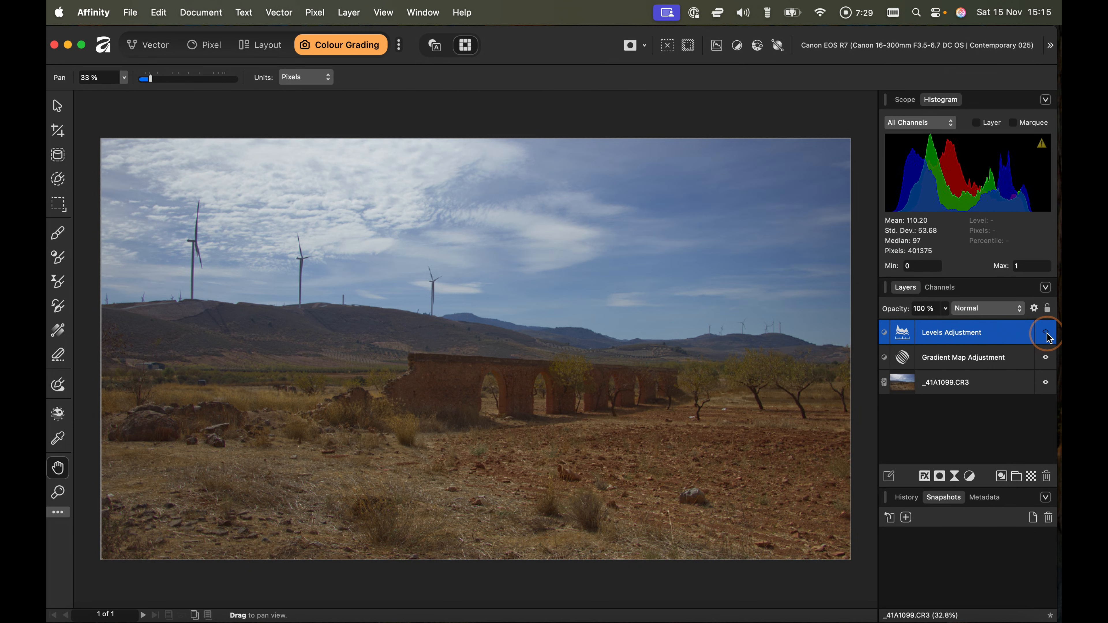
left_click(1047, 333)
left_click(1047, 333)
left_click(1046, 334)
left_click(1046, 334)
left_click(1047, 334)
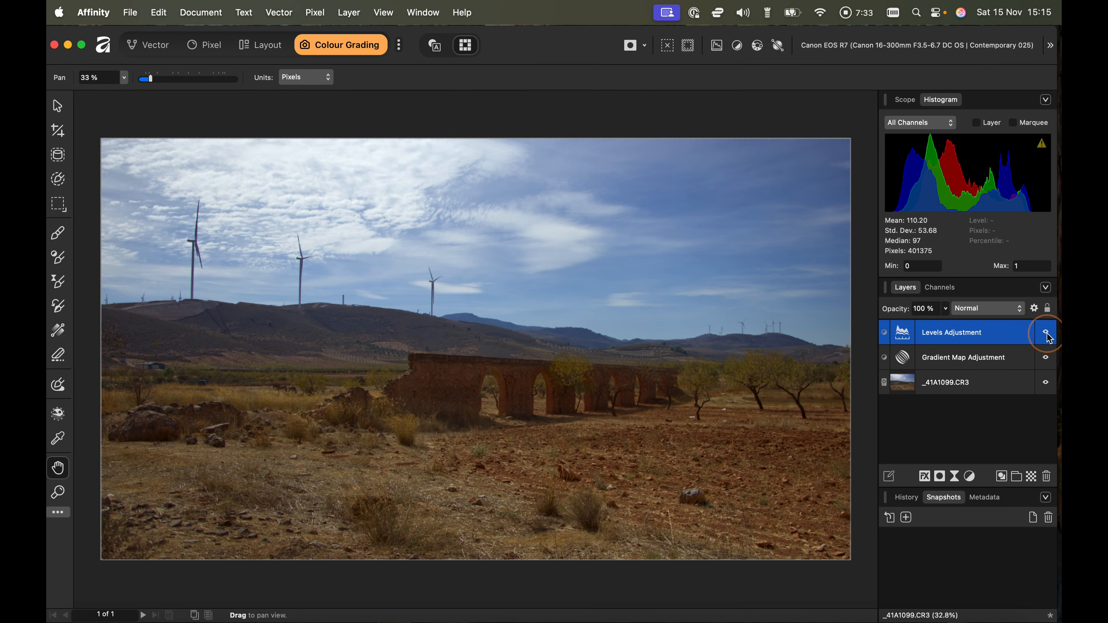
left_click(1047, 334)
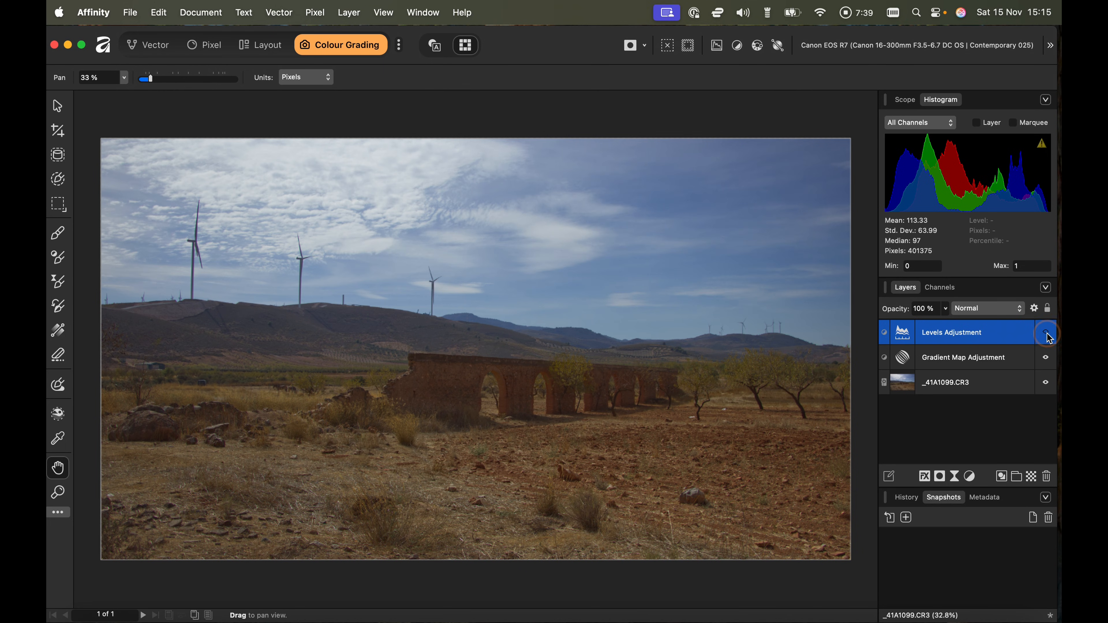
left_click(1047, 334)
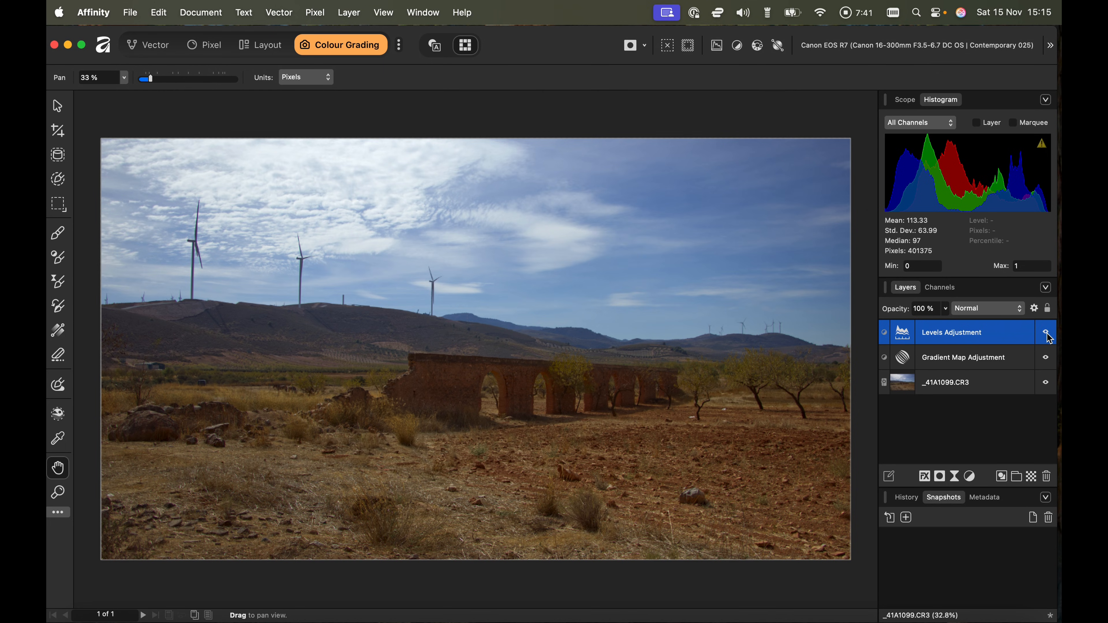
Add a Curves adjustment and shape its Red curve: raise the midtones to about X 0.467, Y 0.515 and lower the highlights slightly.
mouse_move(1032, 340)
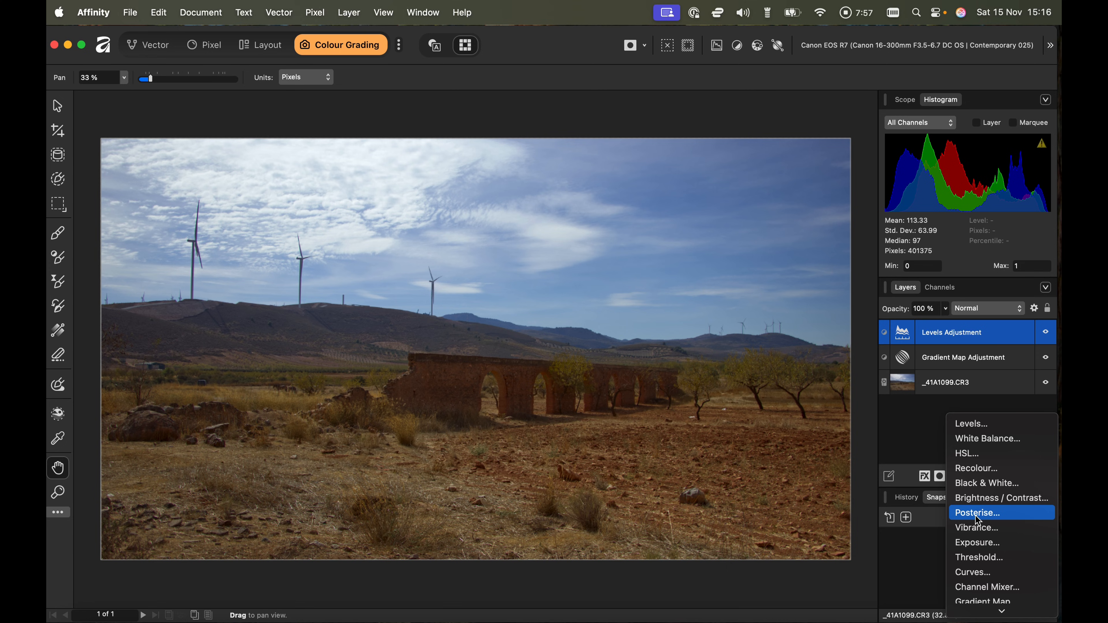
left_click(975, 573)
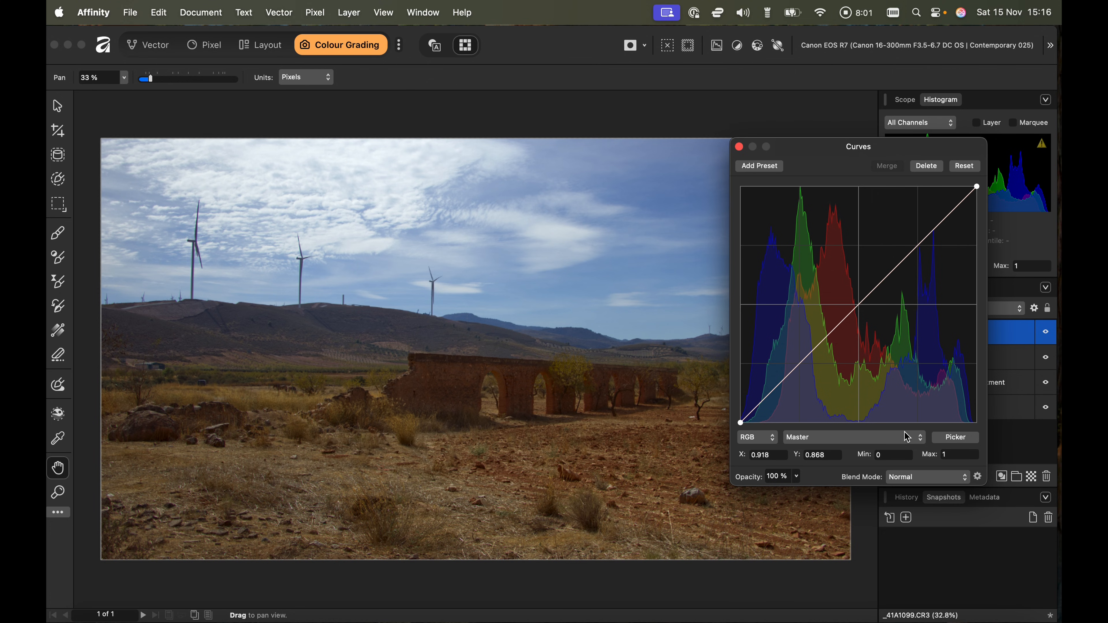
left_click(924, 442)
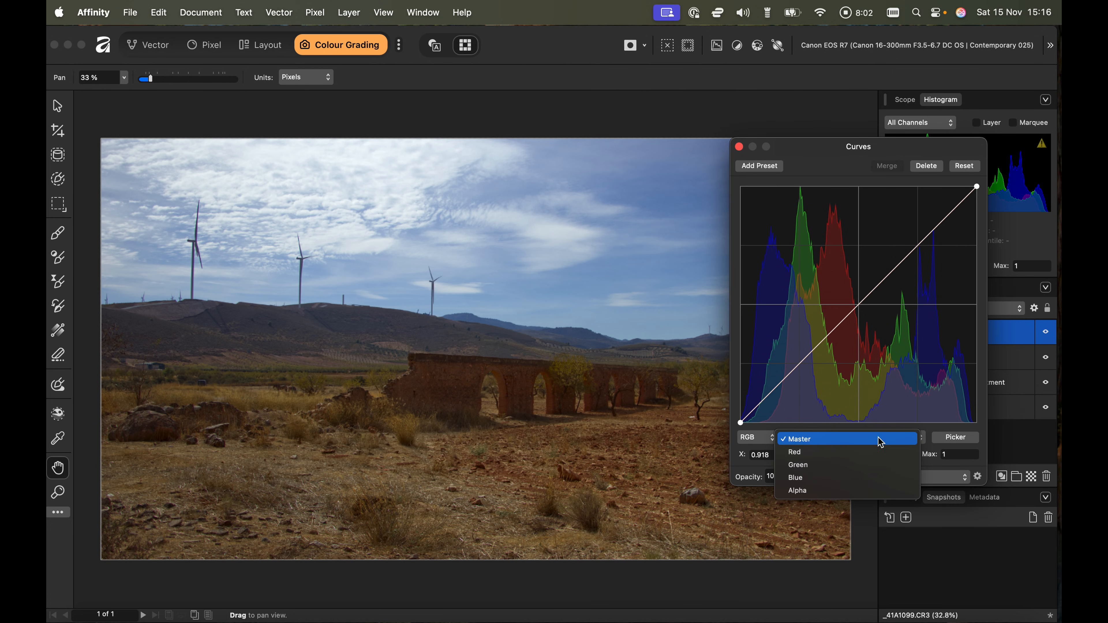
left_click(805, 454)
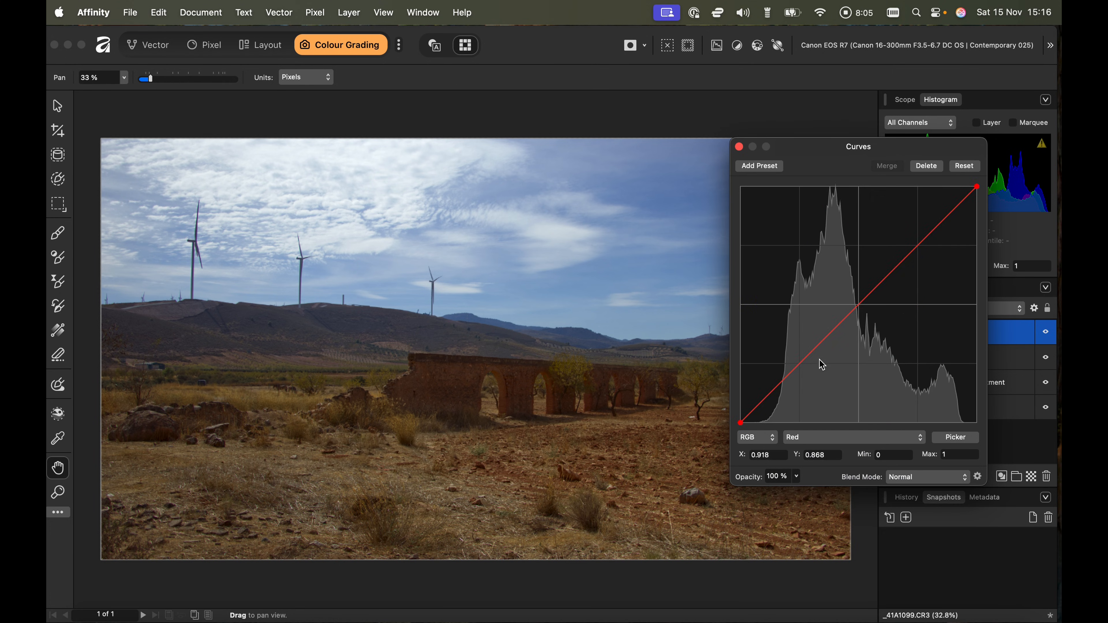
left_click_drag(860, 306, 880, 326)
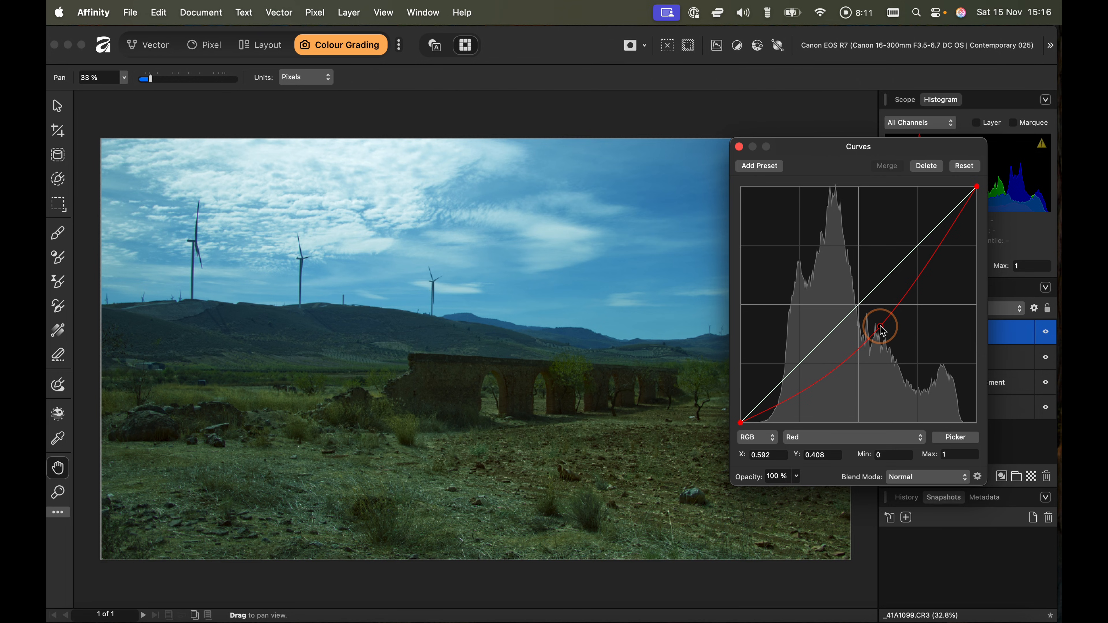
left_click_drag(882, 327, 853, 300)
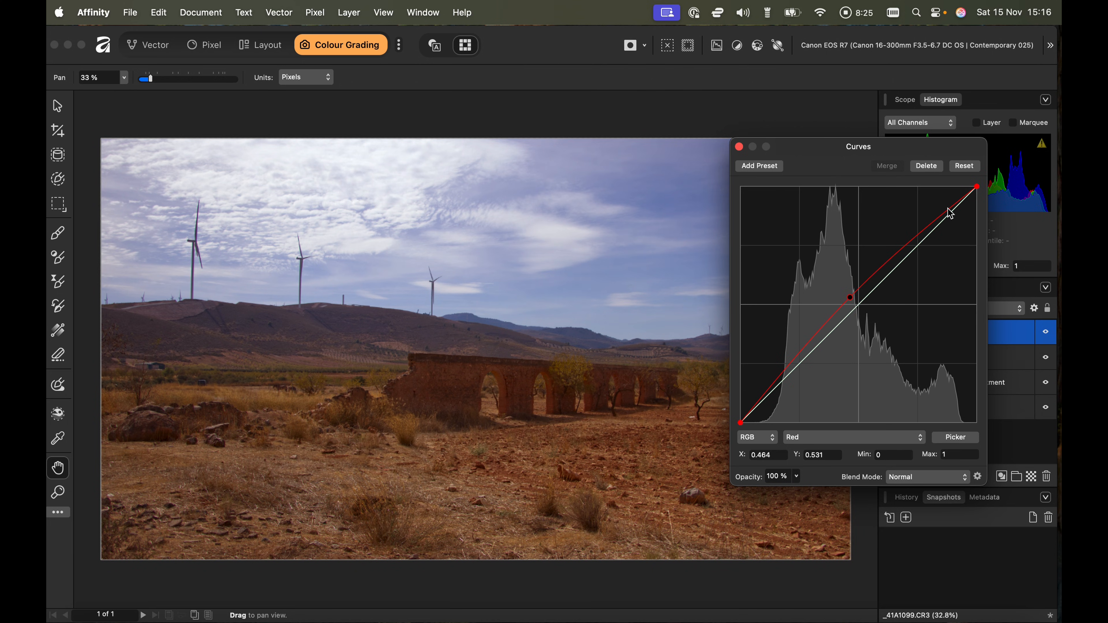
mouse_move(950, 213)
left_mouse_down()
mouse_move(978, 195)
mouse_move(949, 218)
left_mouse_up()
left_click_drag(848, 298, 850, 300)
Raise the Green curve with a midtone point at about X 0.481, Y 0.516 and an upper point at about X 0.717, Y 0.76.
left_click(920, 439)
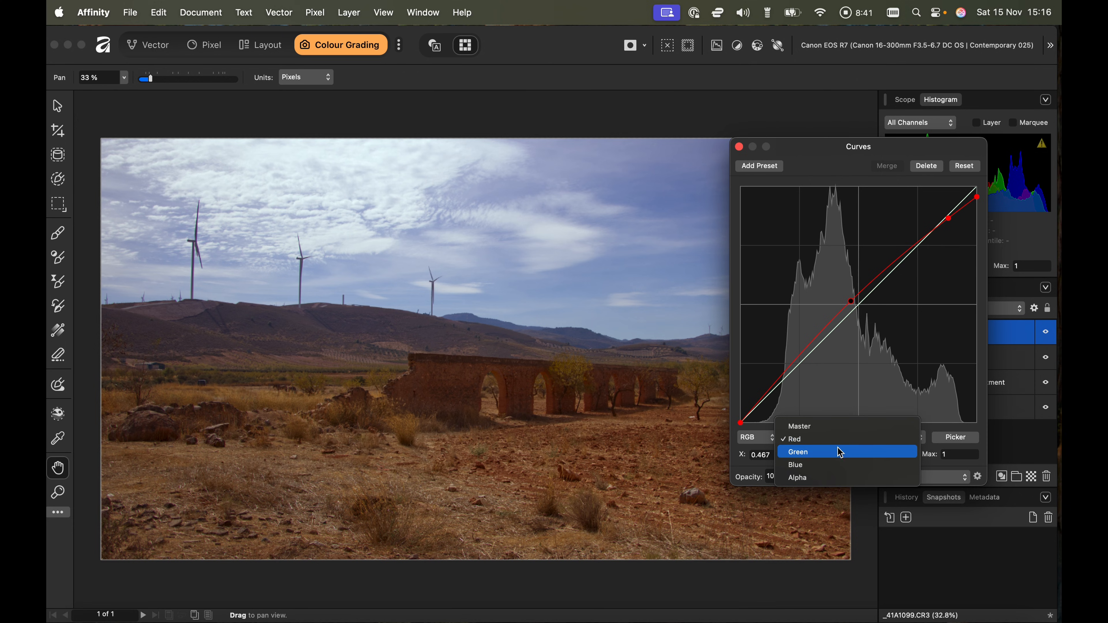
left_click(830, 457)
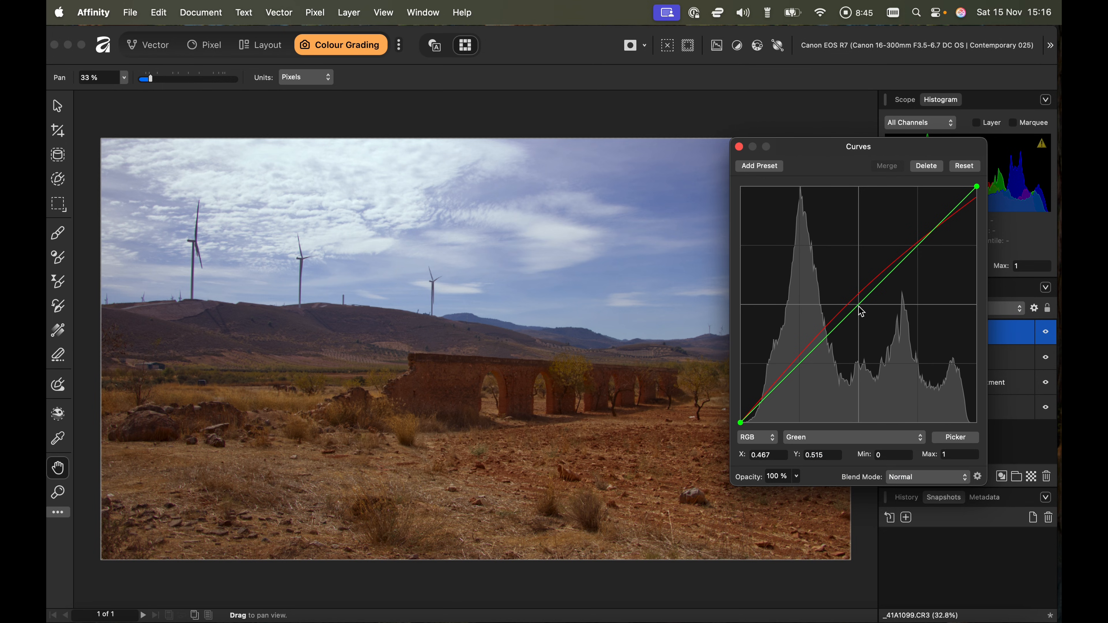
left_click_drag(858, 305, 854, 301)
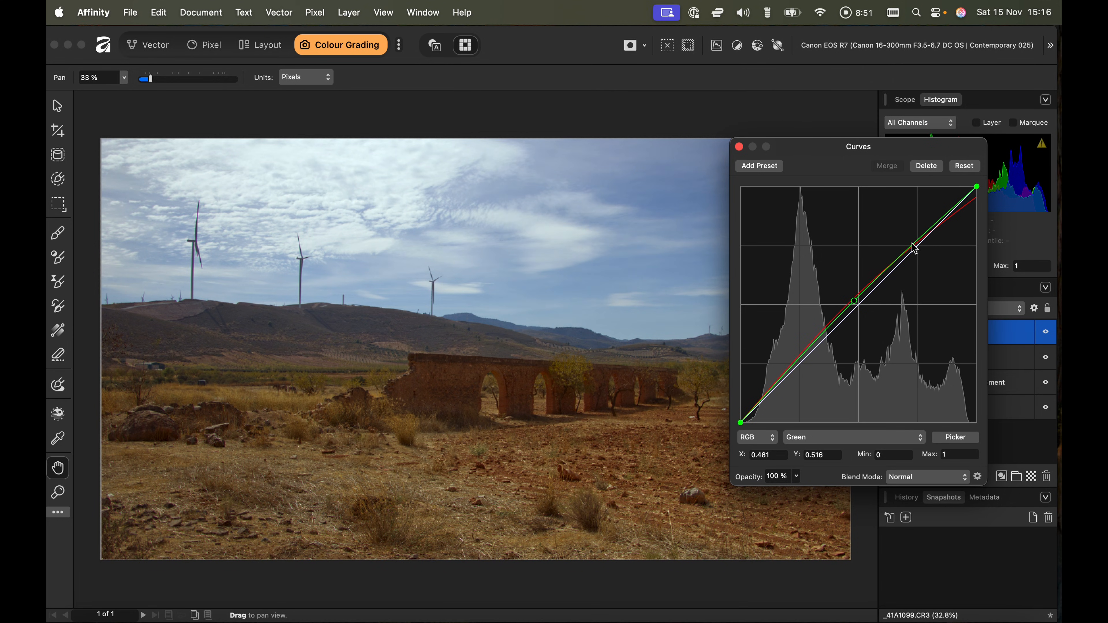
left_click_drag(911, 244, 910, 244)
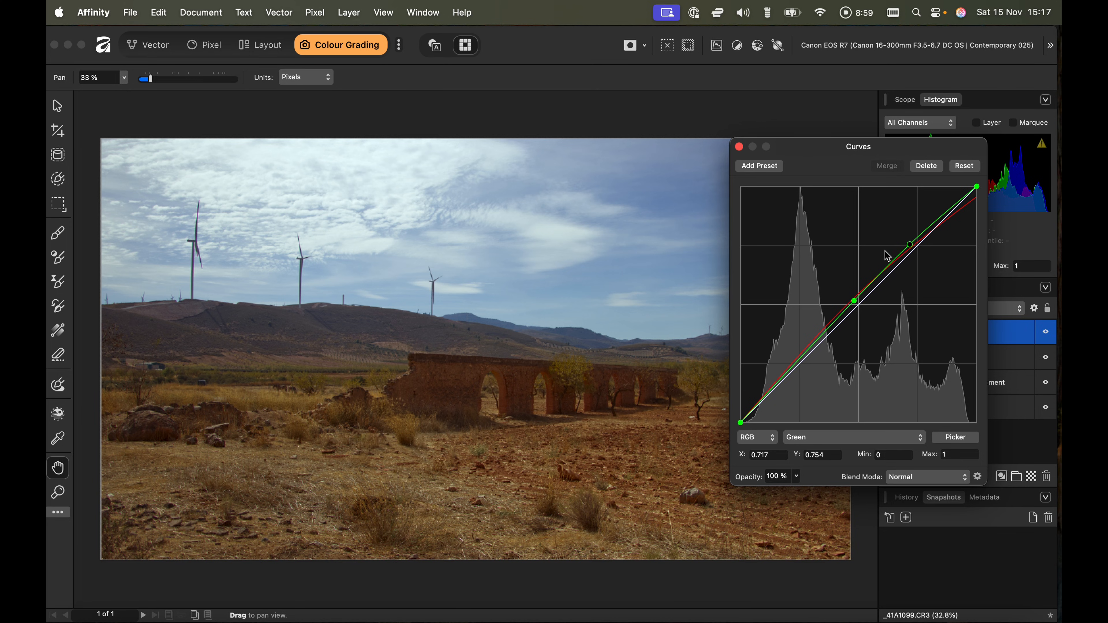
left_click_drag(912, 248, 911, 246)
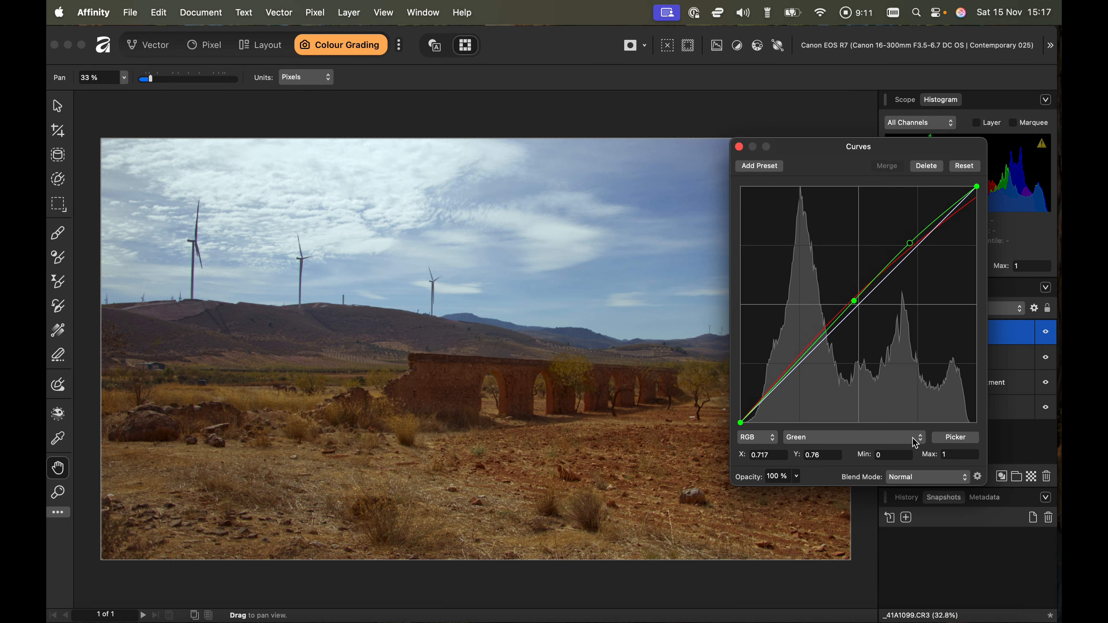
Lower the Blue curve's white end to about Y 0.976 and its highlights to about X 0.769, Y 0.704, and close the Curves settings.
left_click(923, 441)
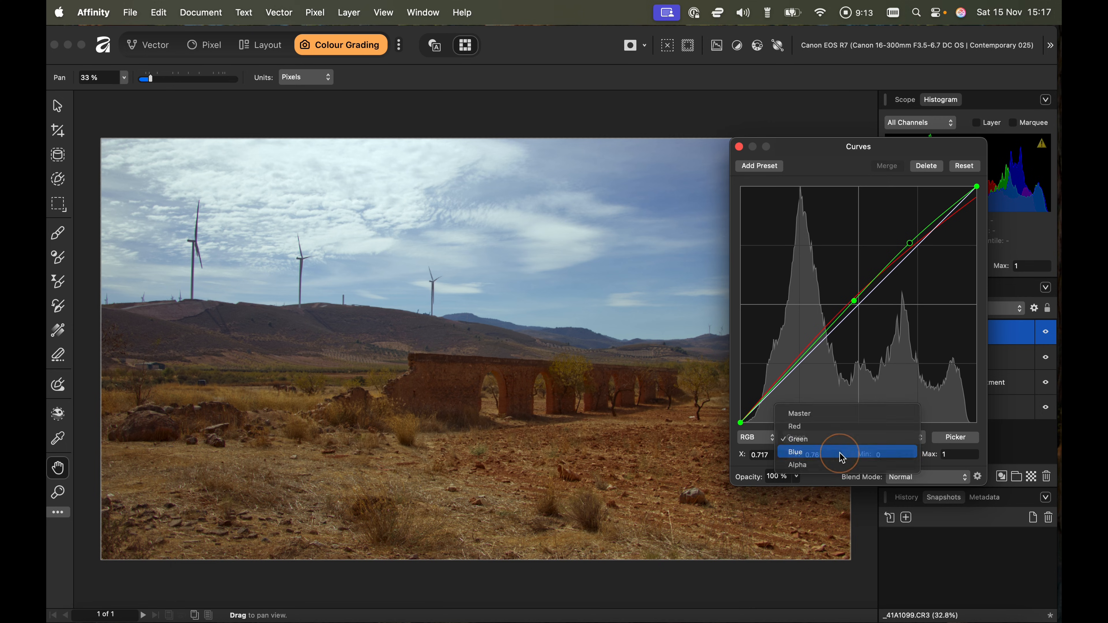
left_click(844, 454)
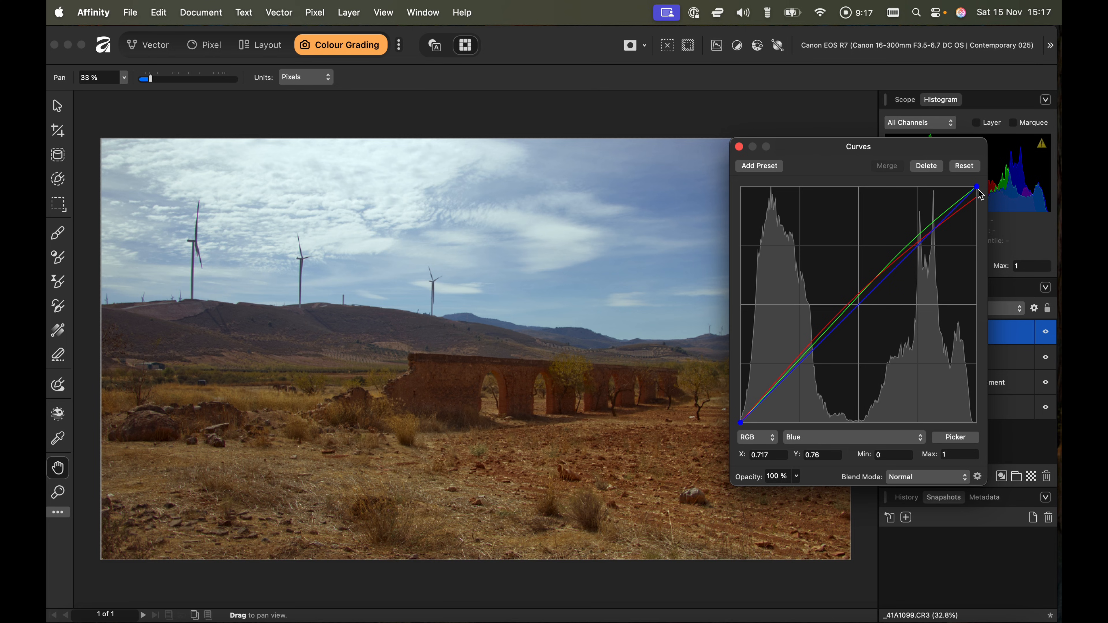
left_click_drag(980, 195, 979, 197)
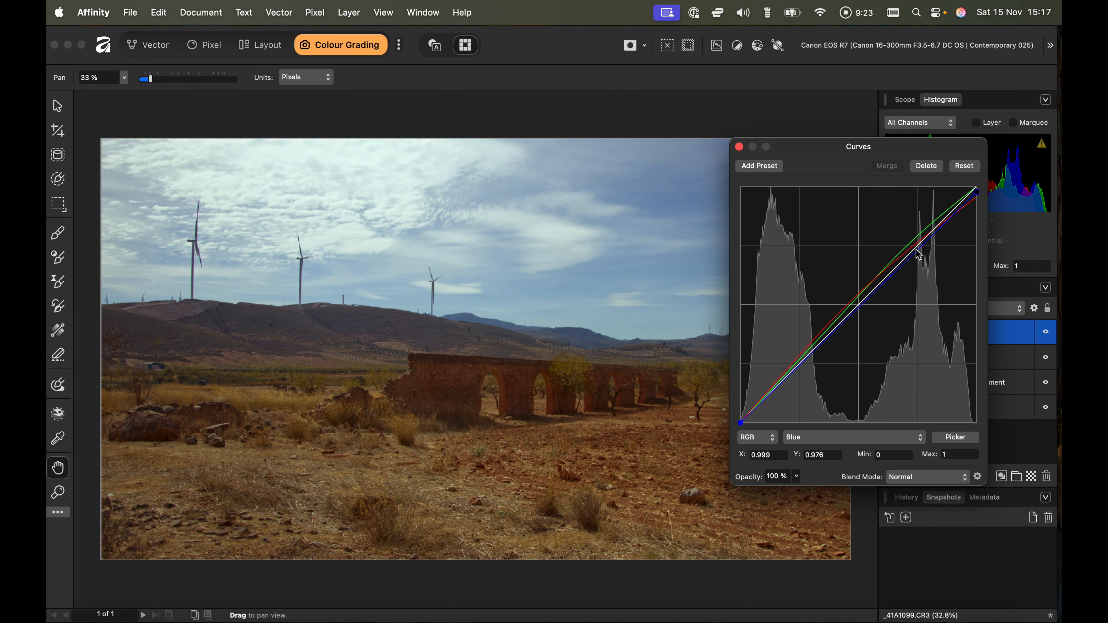
left_click_drag(918, 250, 924, 261)
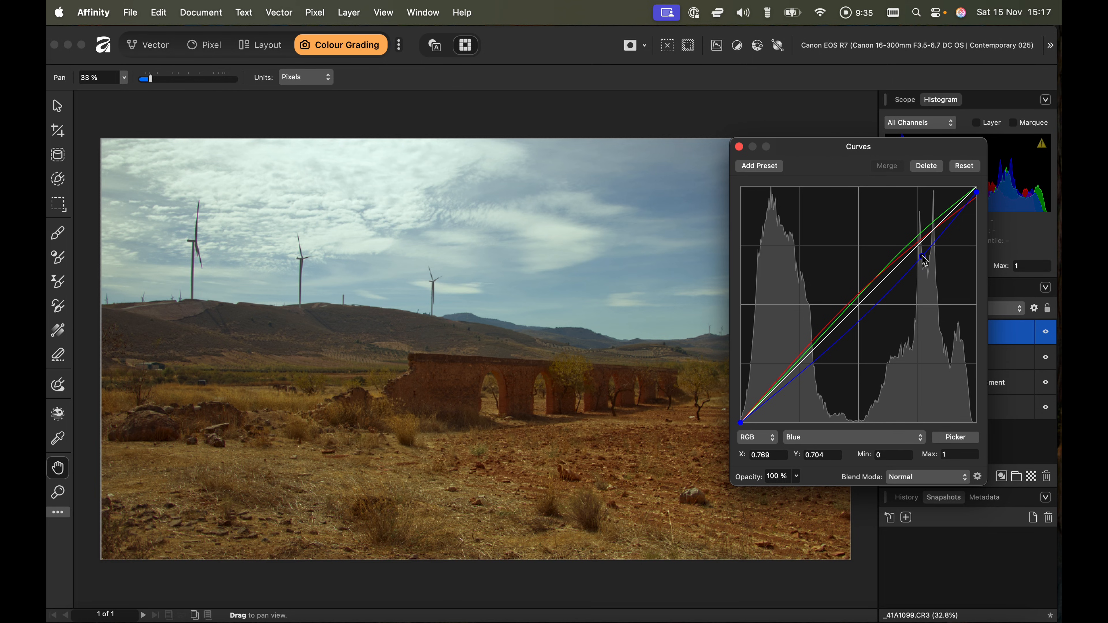
left_click(738, 147)
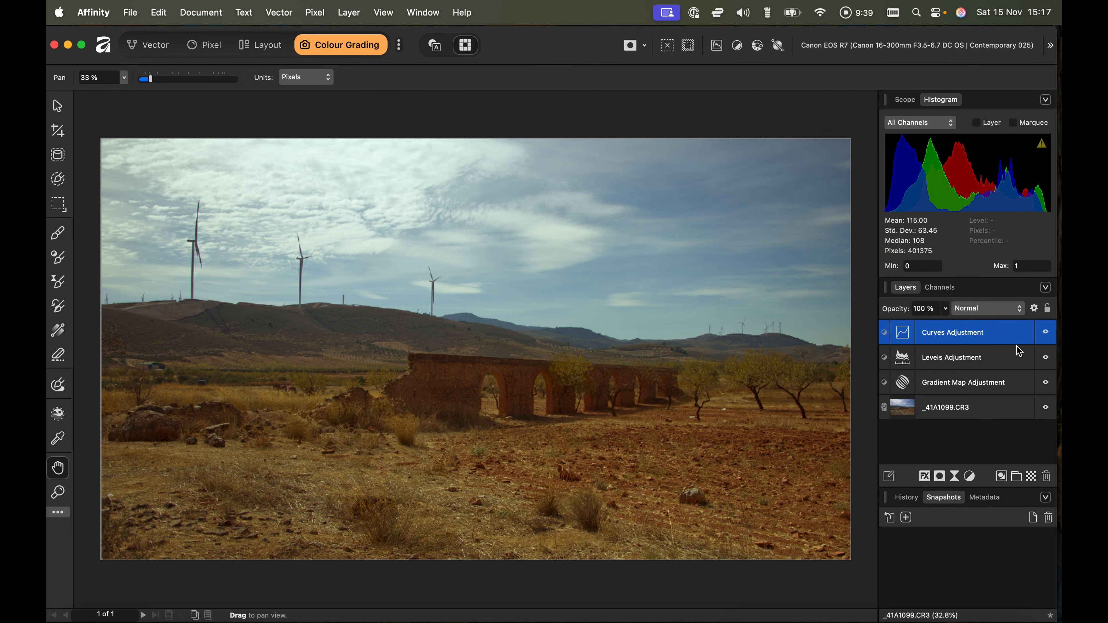
Compare the photo with and without the Curves Adjustment layer, leaving the layer visible.
left_click(1049, 337)
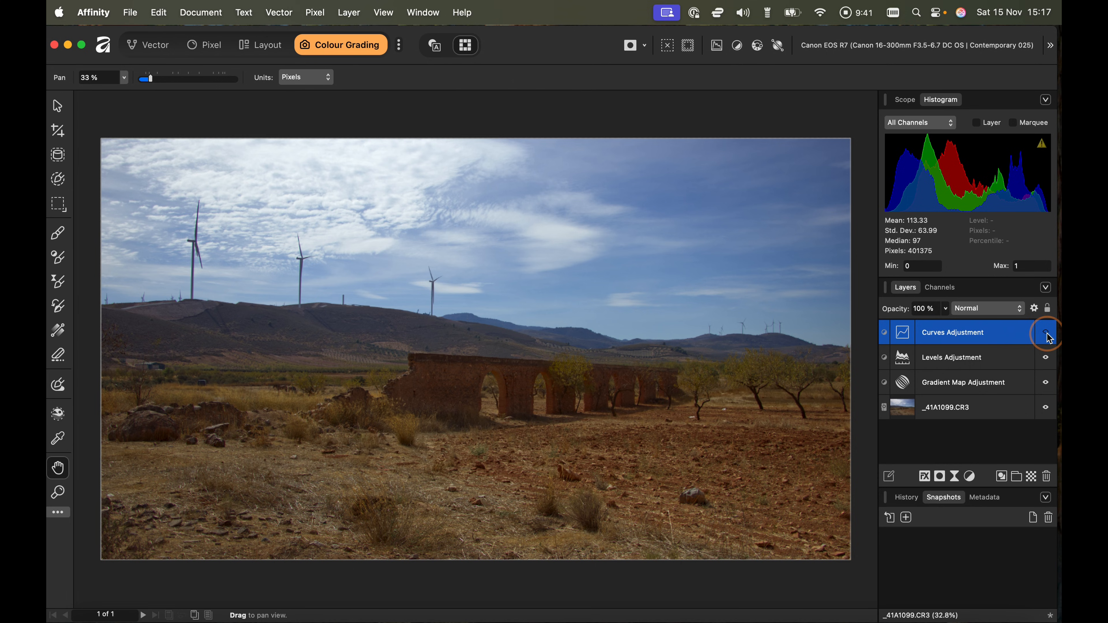
left_click(1048, 337)
left_click(1048, 337)
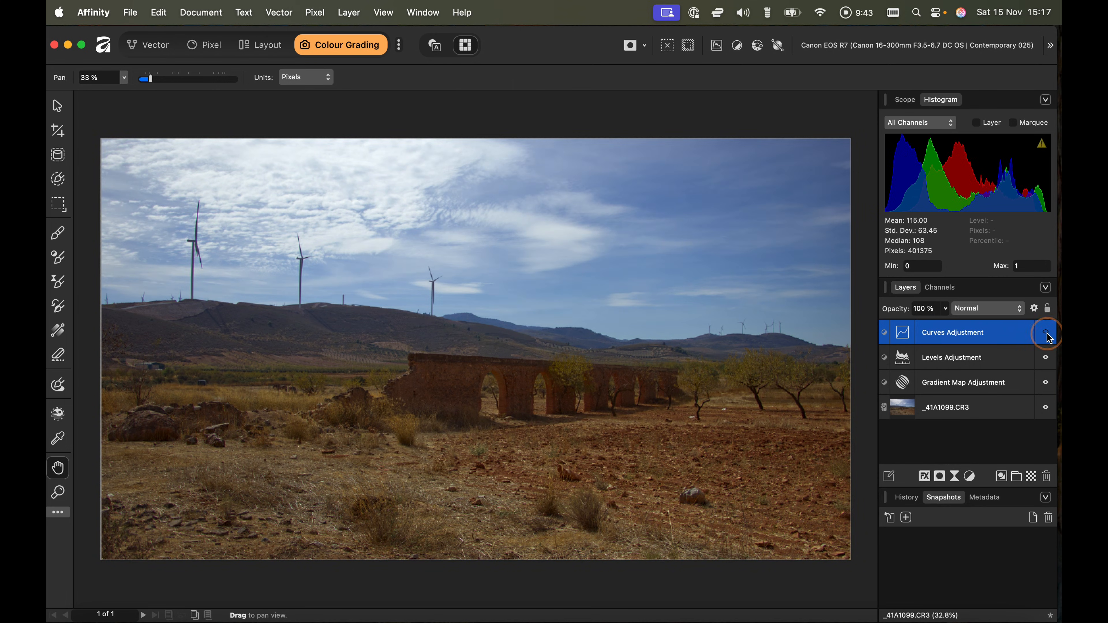
left_click(1048, 337)
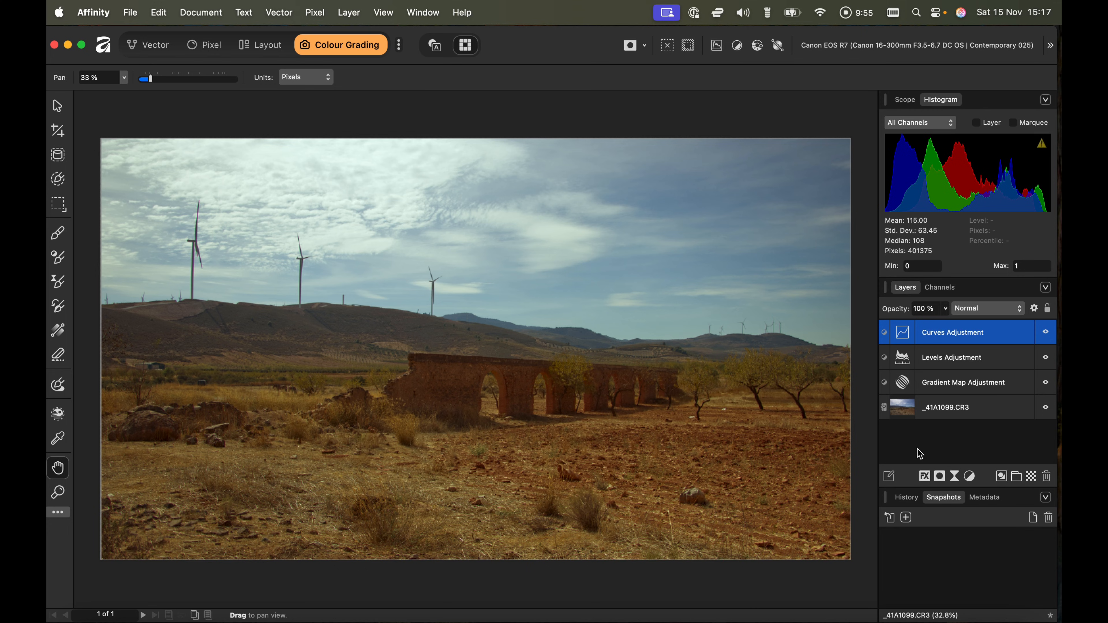
Add a Selective Colour adjustment and set Cyan to -32 % and Magenta to -10 % for the Blues.
left_click(970, 478)
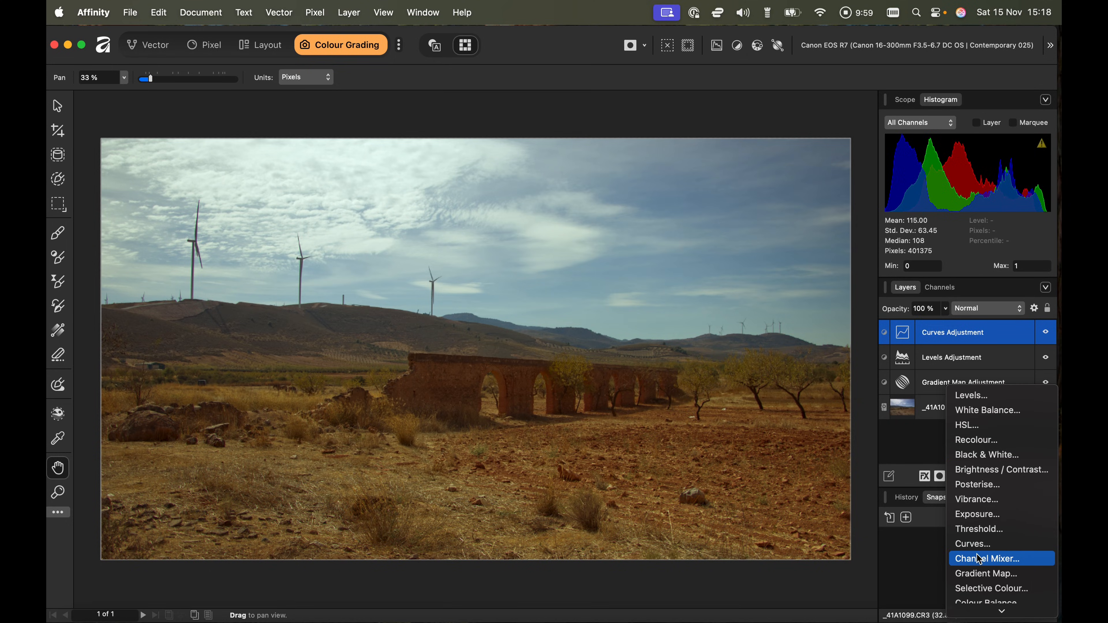
scroll(980, 559, "down", 3)
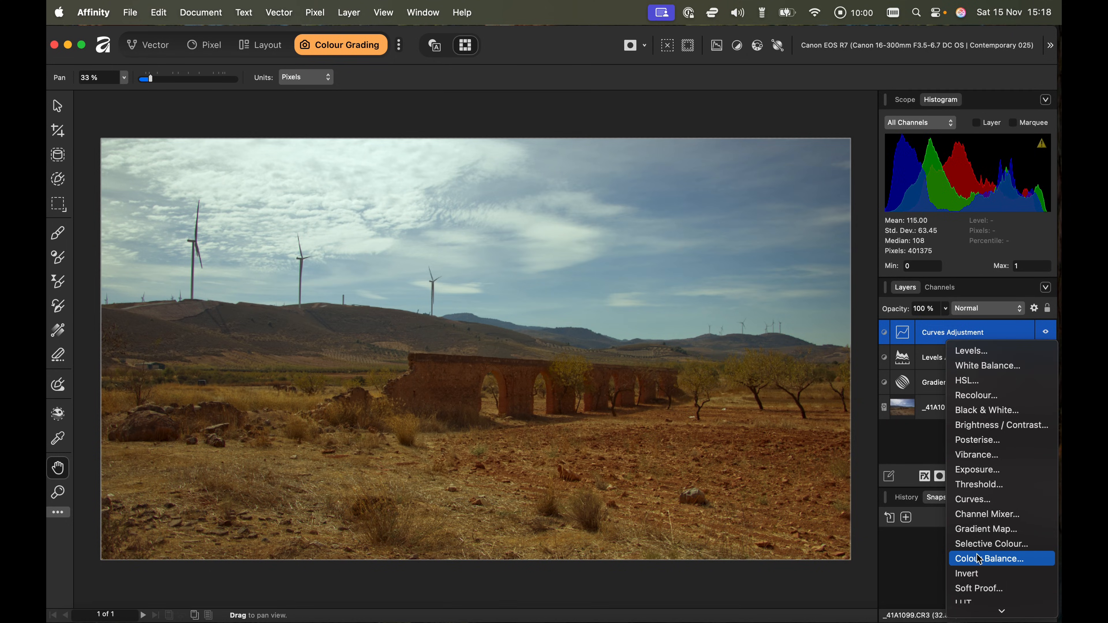
left_click(982, 541)
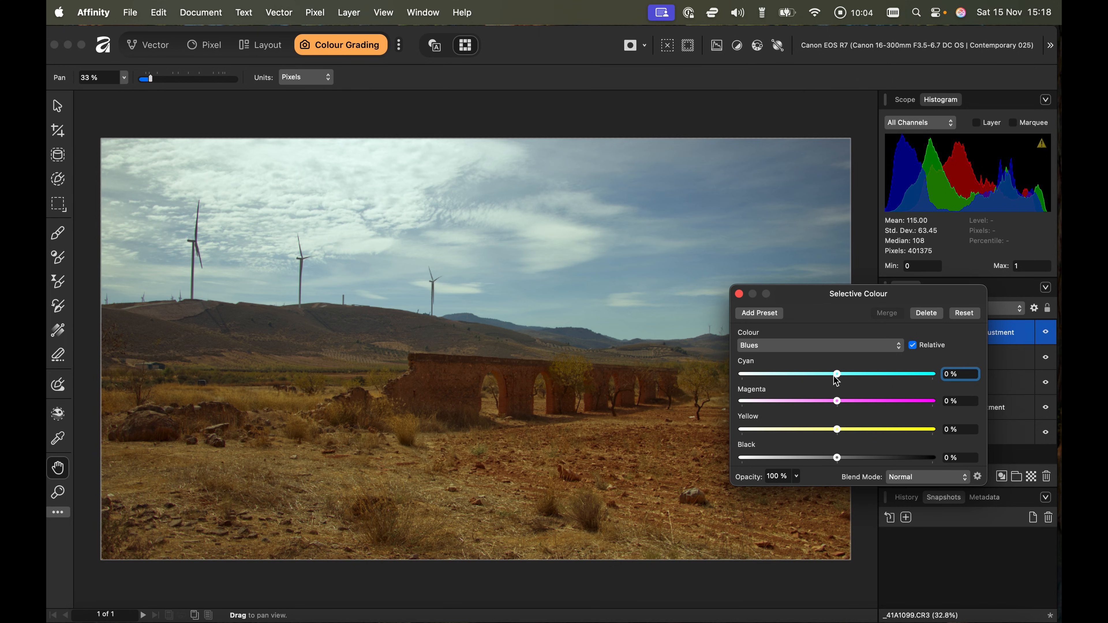
left_click_drag(840, 380, 809, 381)
mouse_move(838, 400)
left_mouse_down()
mouse_move(805, 401)
mouse_move(863, 406)
mouse_move(827, 405)
left_mouse_up()
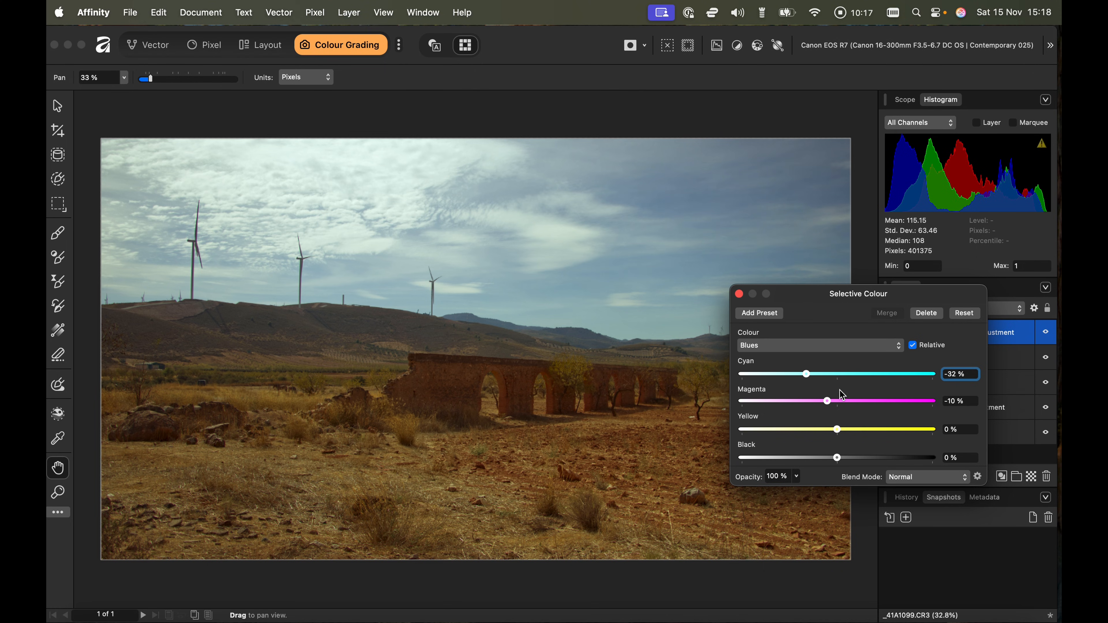
For the Cyans in Selective Colour, set Cyan to -47 %, Magenta to 24 % and Black to -22 %.
left_click(895, 345)
left_click(793, 334)
left_click_drag(840, 378, 857, 402)
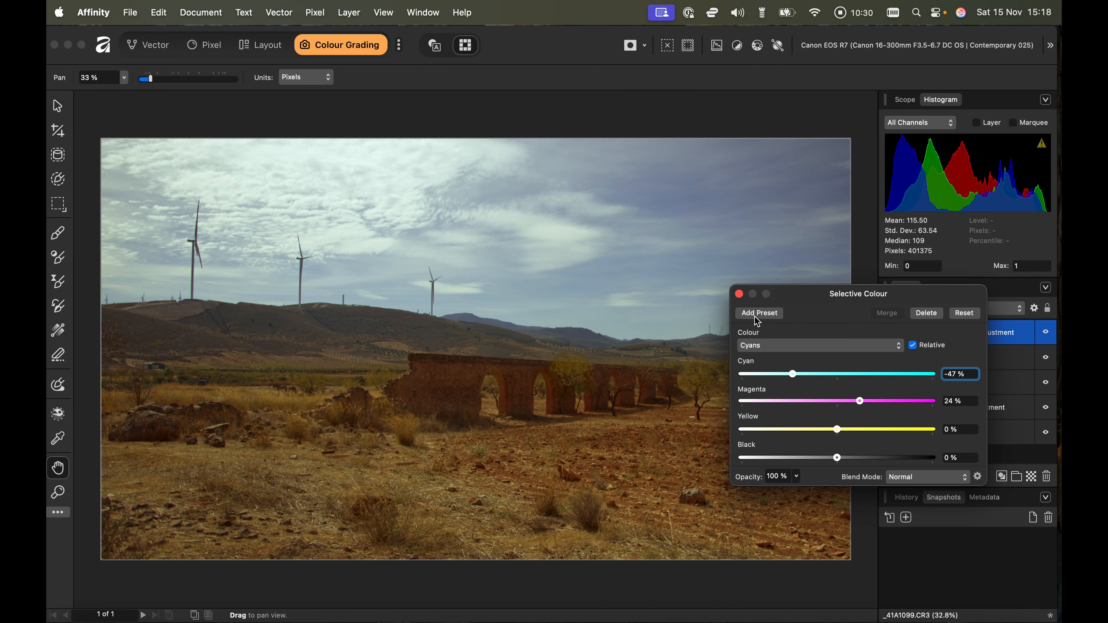
left_click(737, 295)
mouse_move(837, 458)
left_mouse_down()
mouse_move(791, 456)
mouse_move(858, 457)
mouse_move(806, 456)
mouse_move(817, 457)
left_mouse_up()
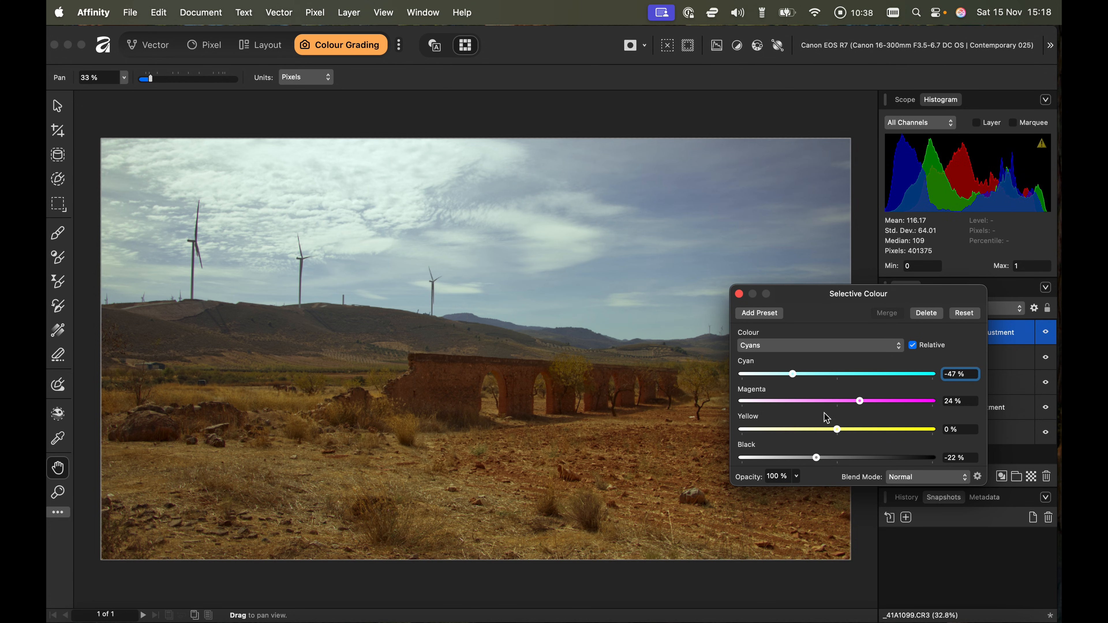
Set Black to 50 % for the Blues in Selective Colour and close the adjustment's settings.
left_click(898, 348)
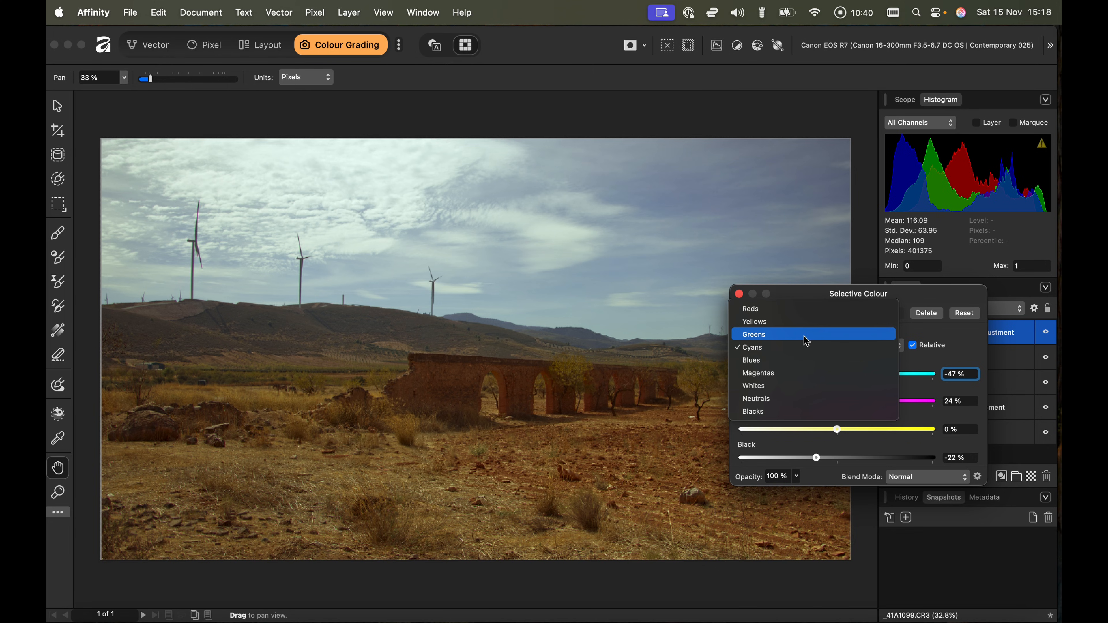
left_click(799, 360)
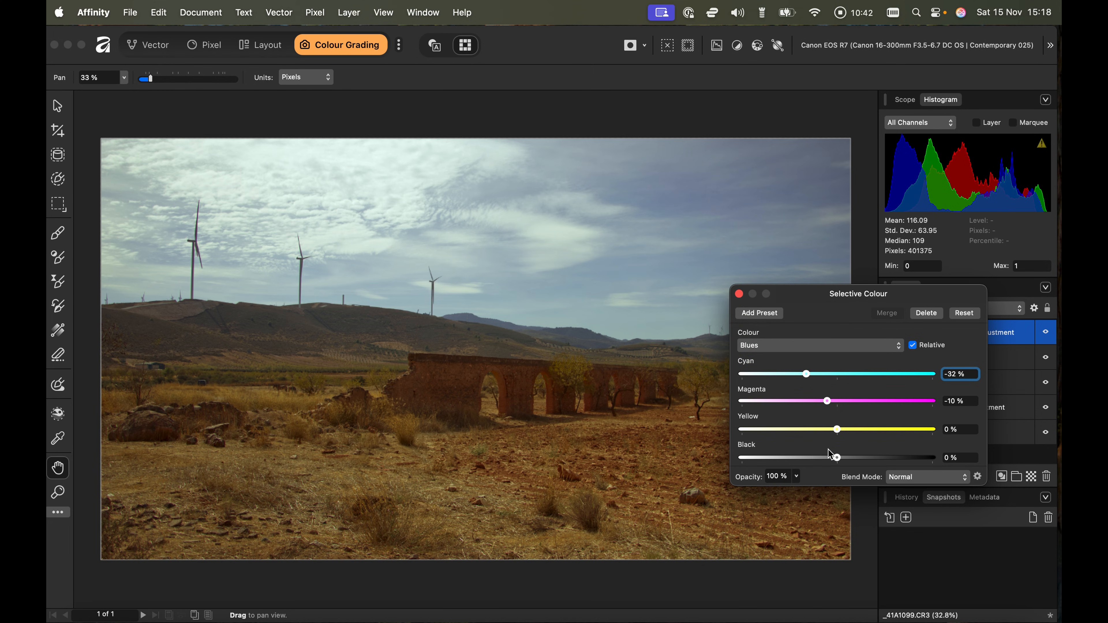
left_click(838, 458)
left_click_drag(838, 459, 886, 445)
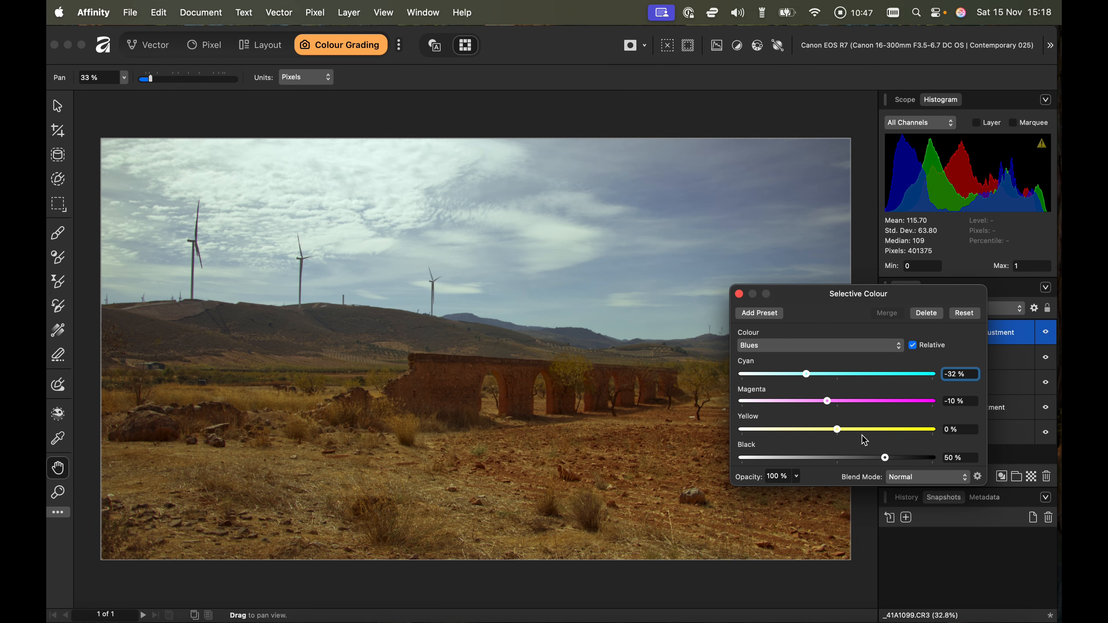
left_click(739, 294)
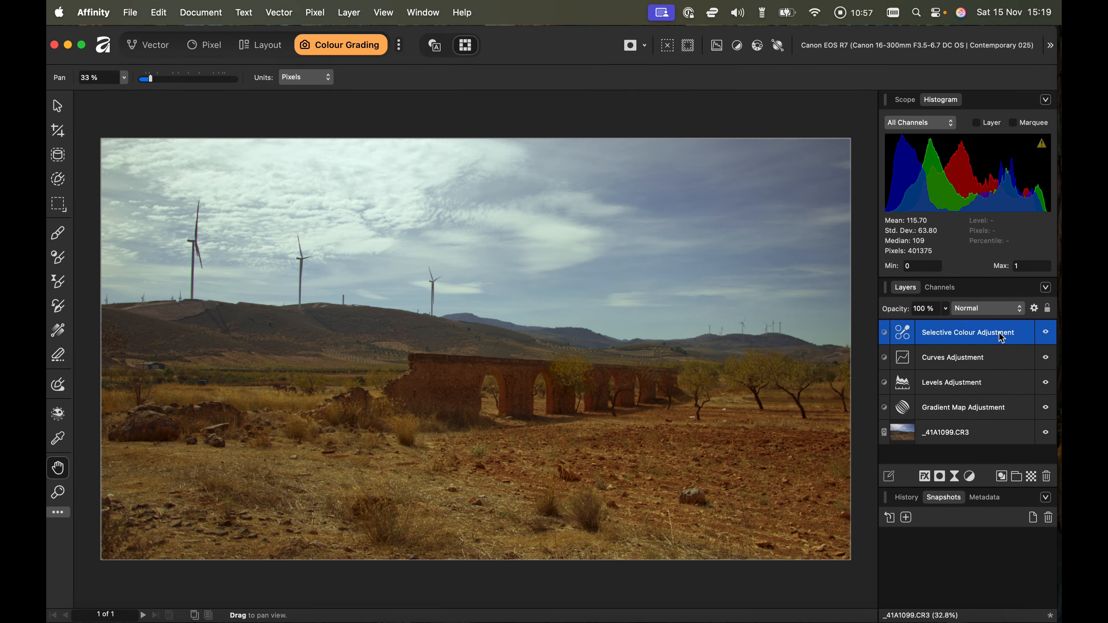
Group the Selective Colour, Curves, Levels and Gradient Map adjustment layers above the RAW photo.
left_click(1004, 361, "shift")
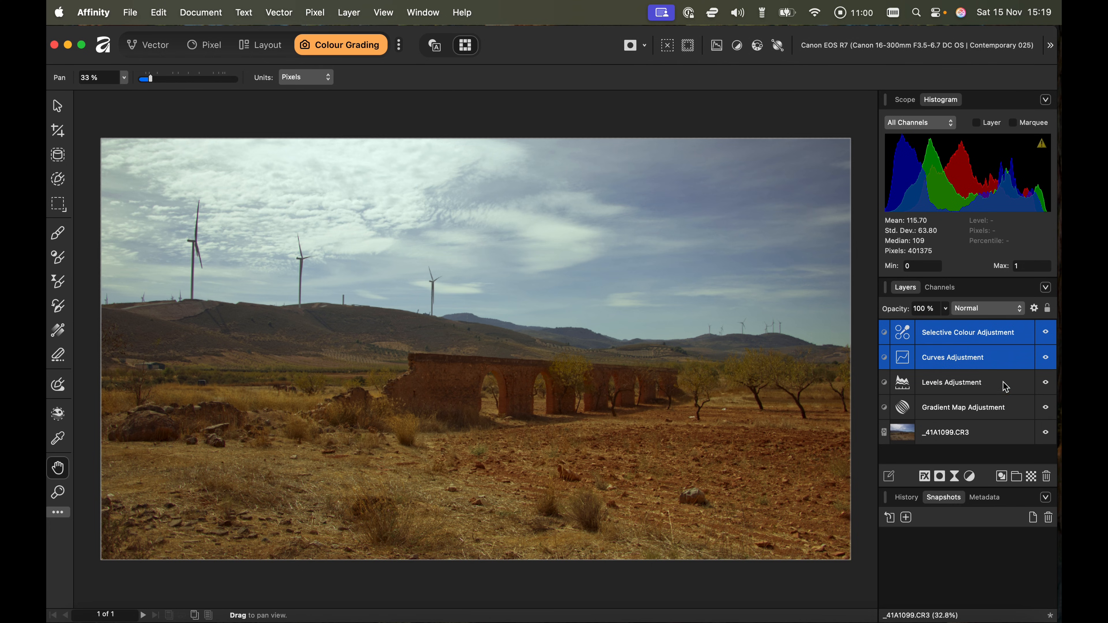
left_click(1006, 387, "shift")
left_click(1013, 408, "shift")
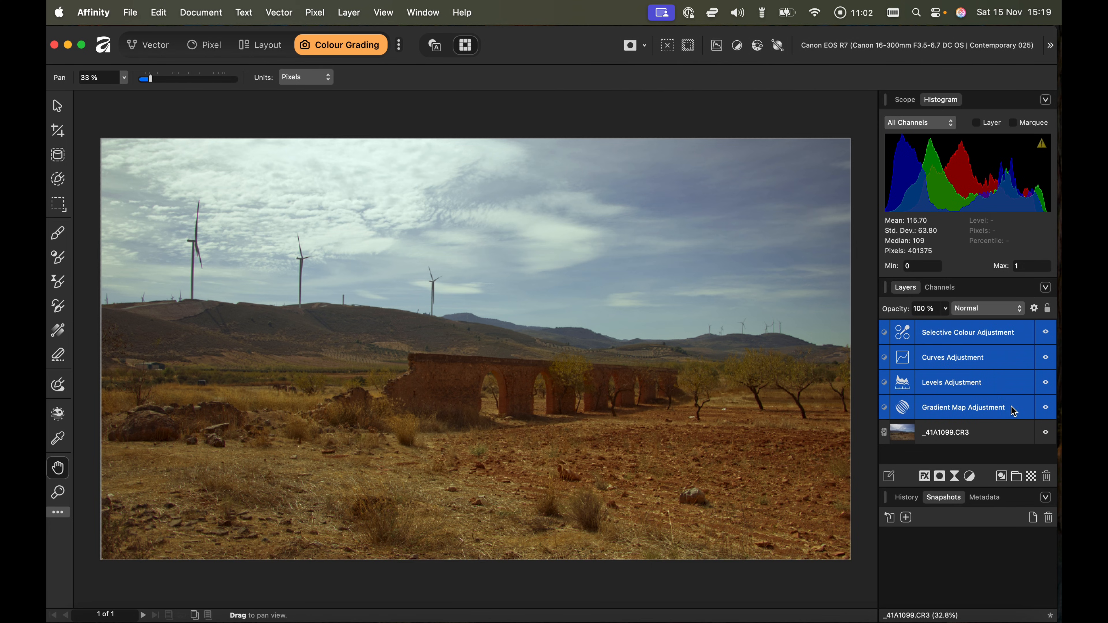
right_click(995, 372)
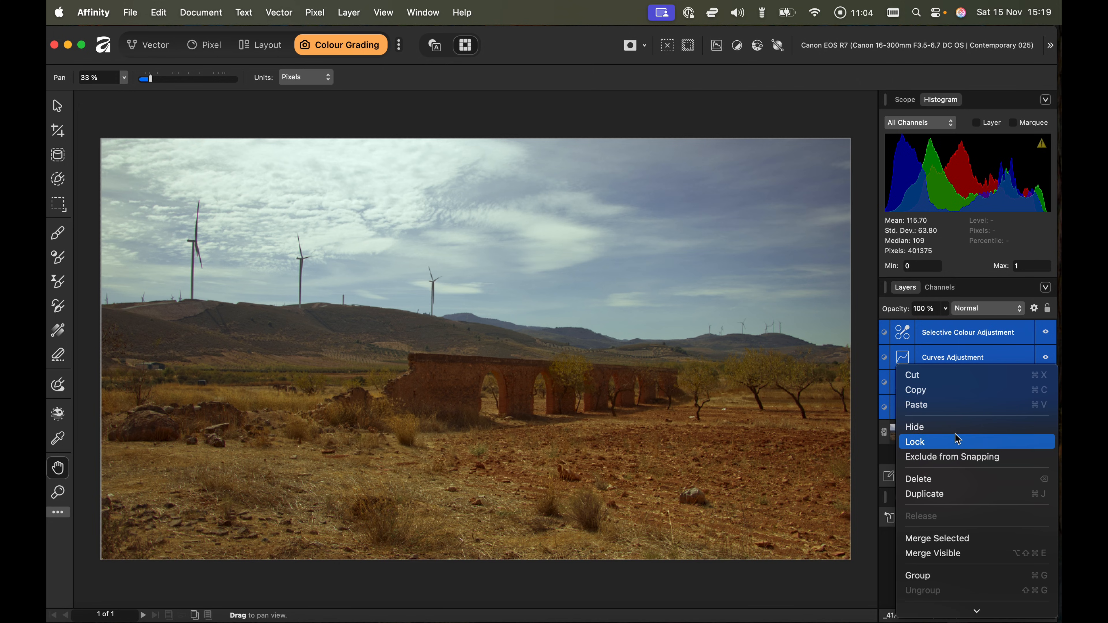
left_click(928, 577)
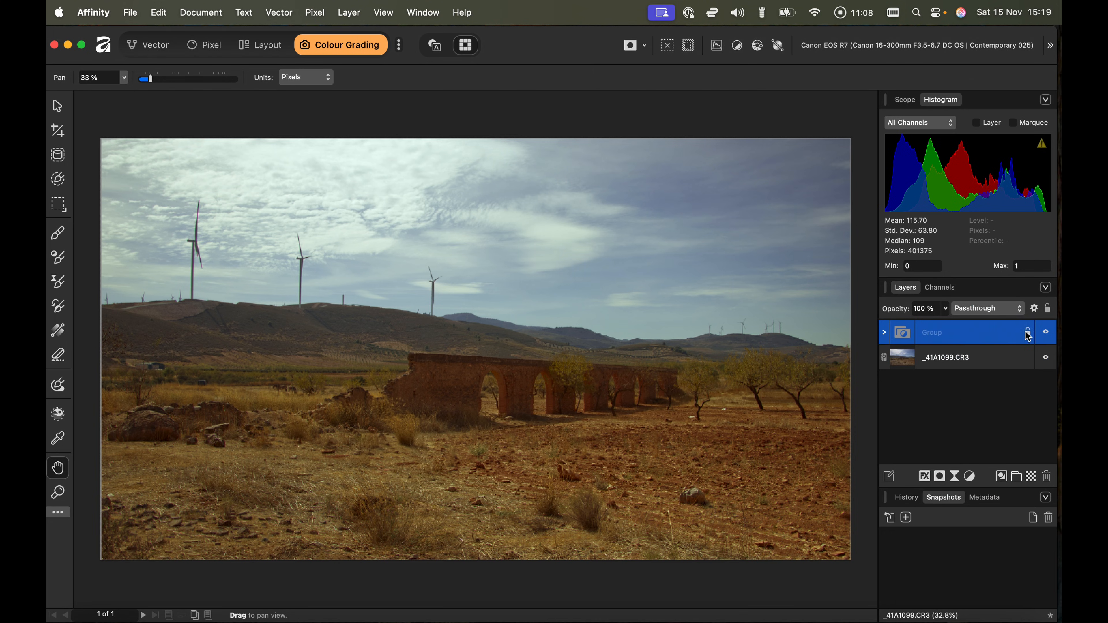
Compare the photo with and without the group of colour grading adjustments, leaving the group visible.
left_click(1047, 333)
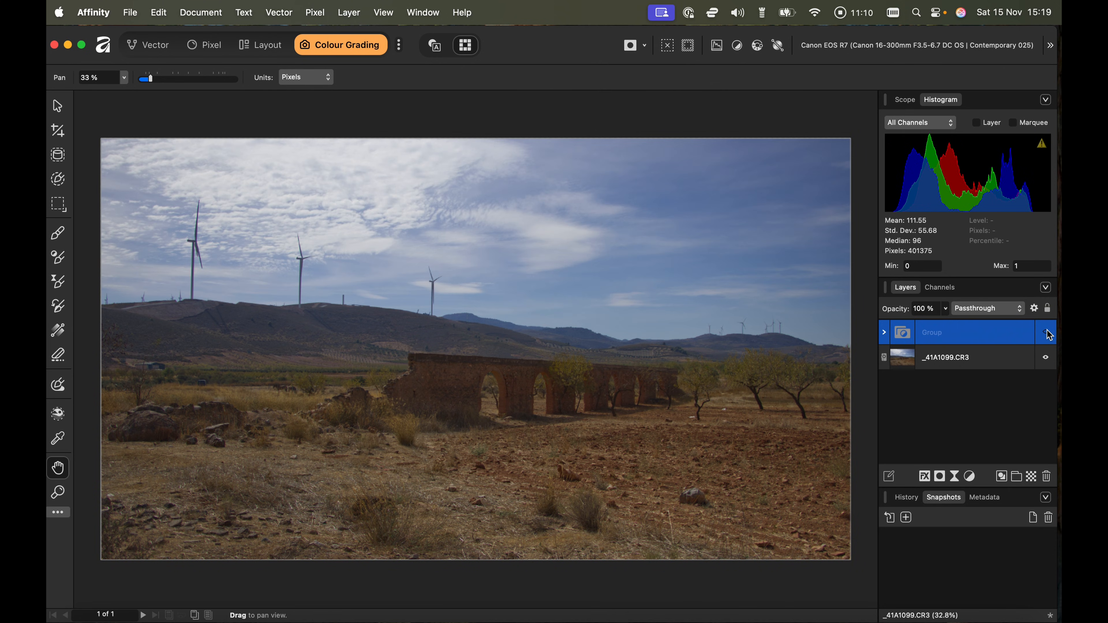
left_click(1048, 333)
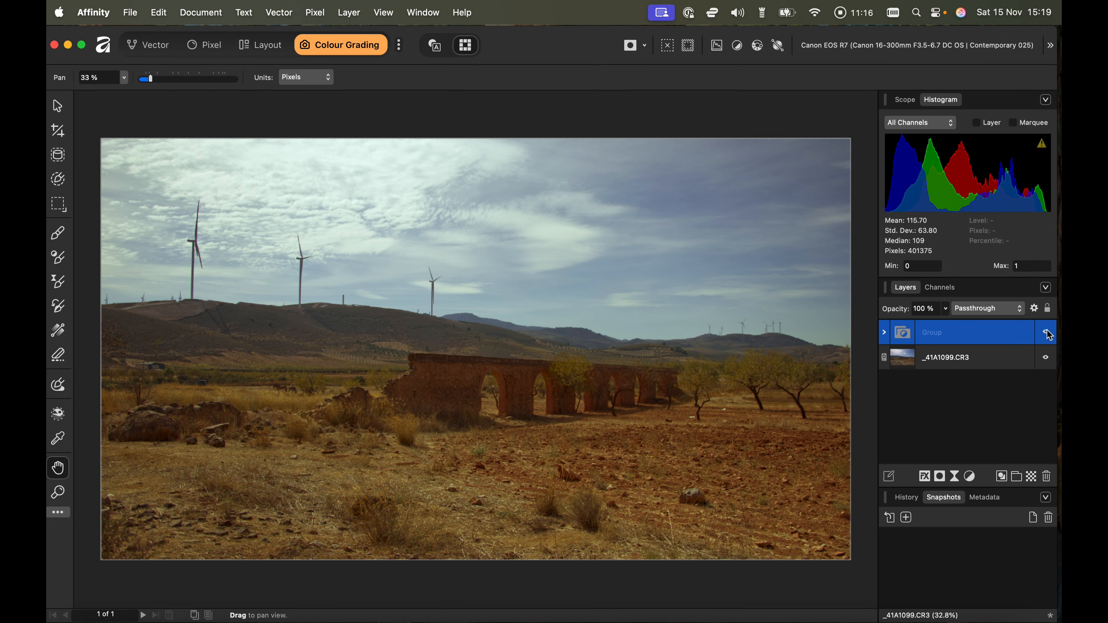
left_click(1047, 332)
left_click(1047, 332)
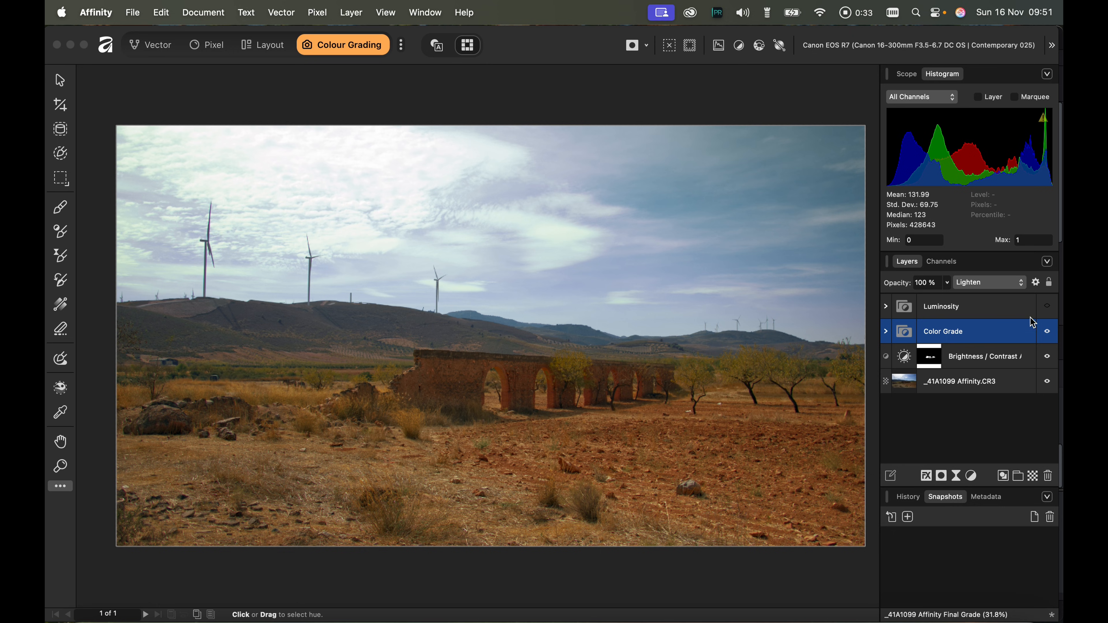
Show the hidden Luminosity group above the Color Grade group.
left_click(1048, 307)
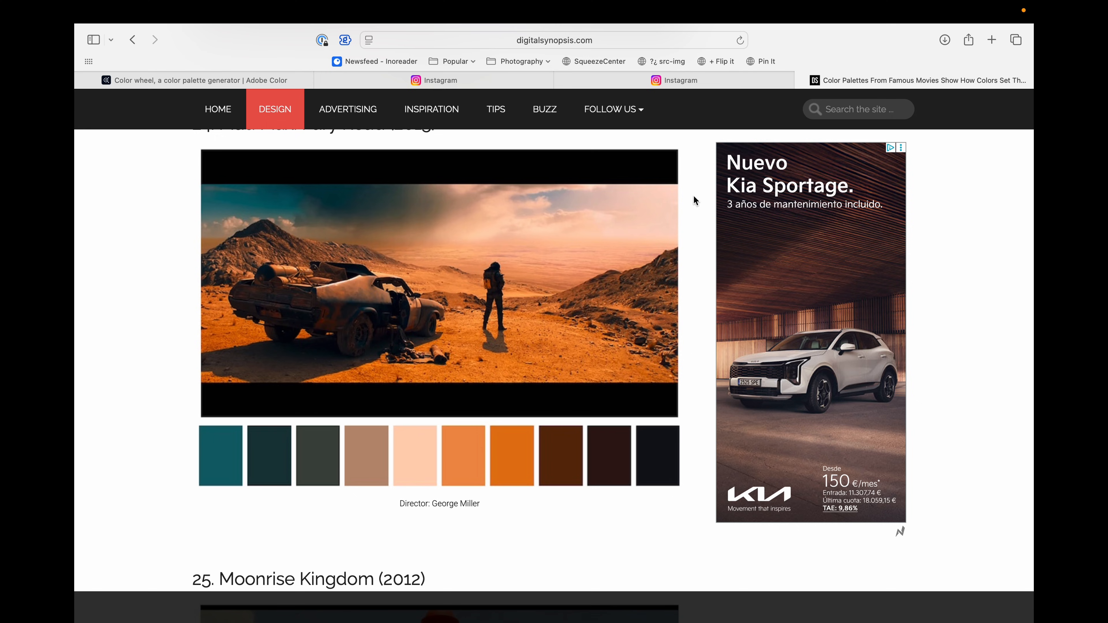
Launch the Screenshot utility over the Mad Max: Fury Road colour palette page in Safari.
scroll(692, 192, "up", 1)
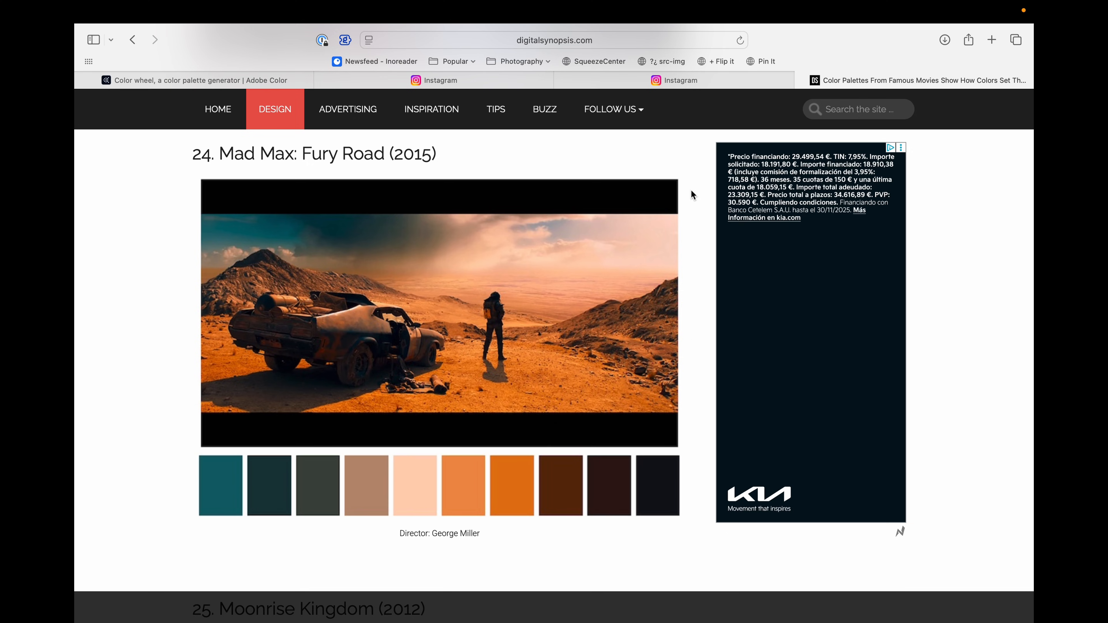
scroll(691, 190, "down", 2)
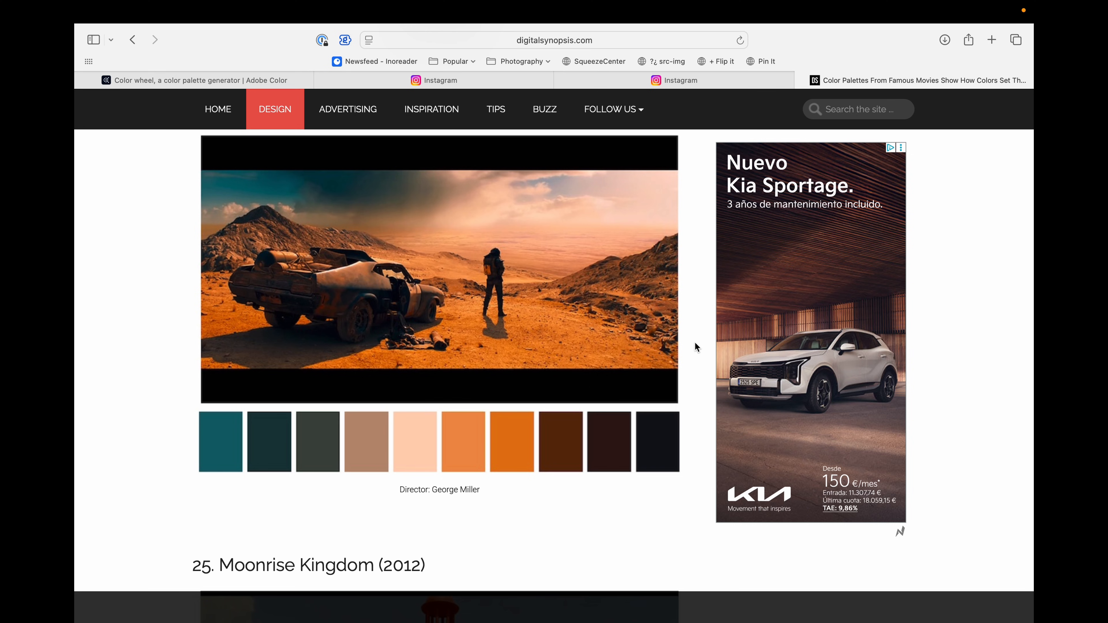
left_click(885, 603)
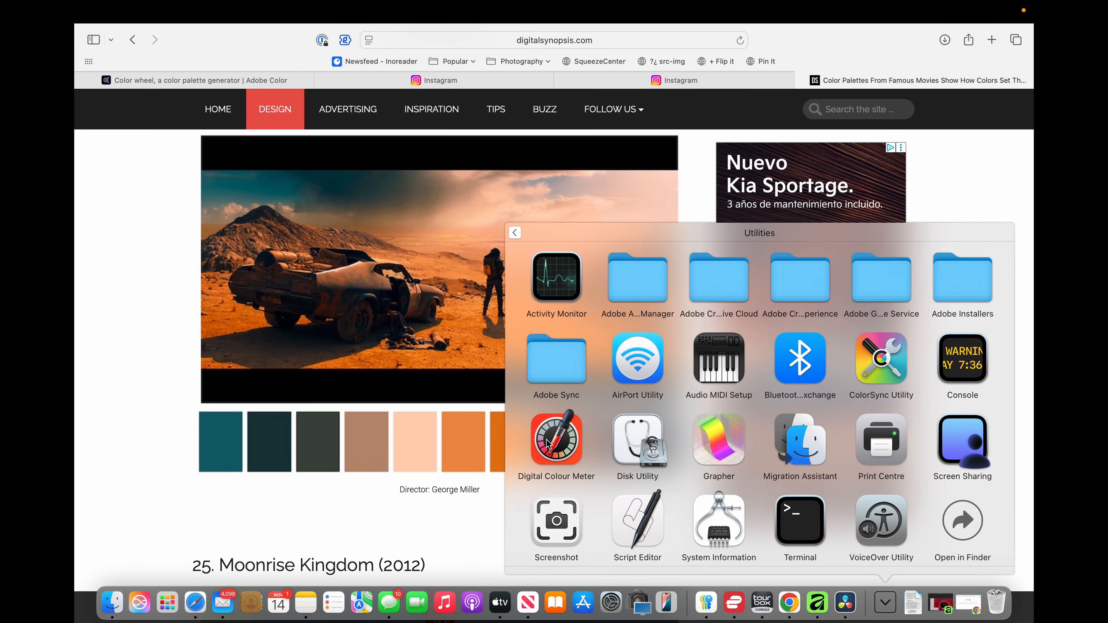
scroll(557, 526, "down", 1)
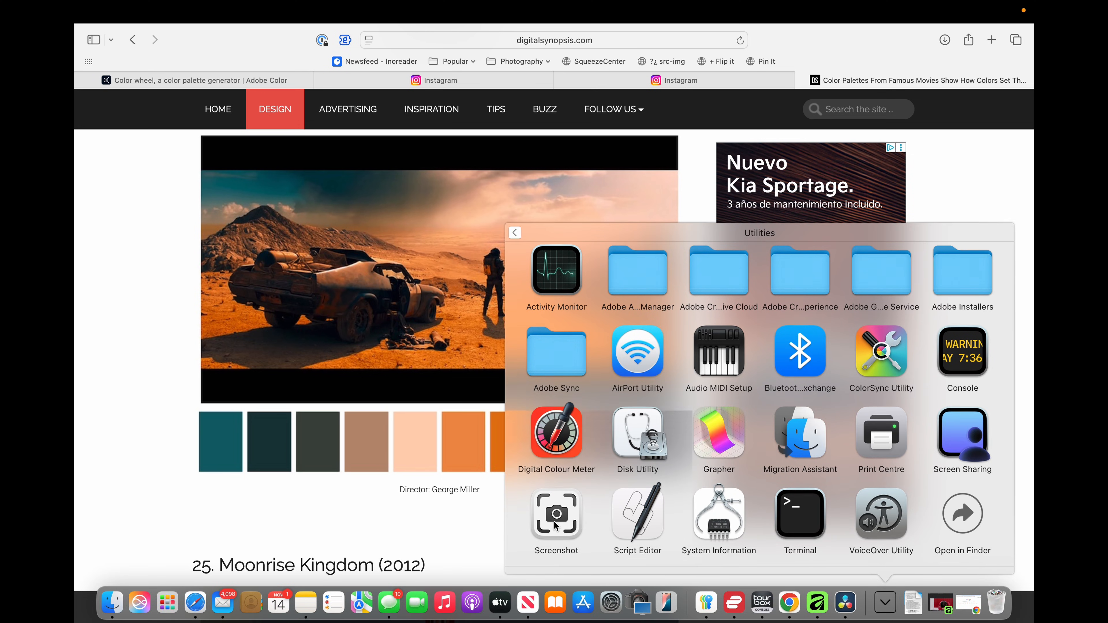
left_click(557, 525)
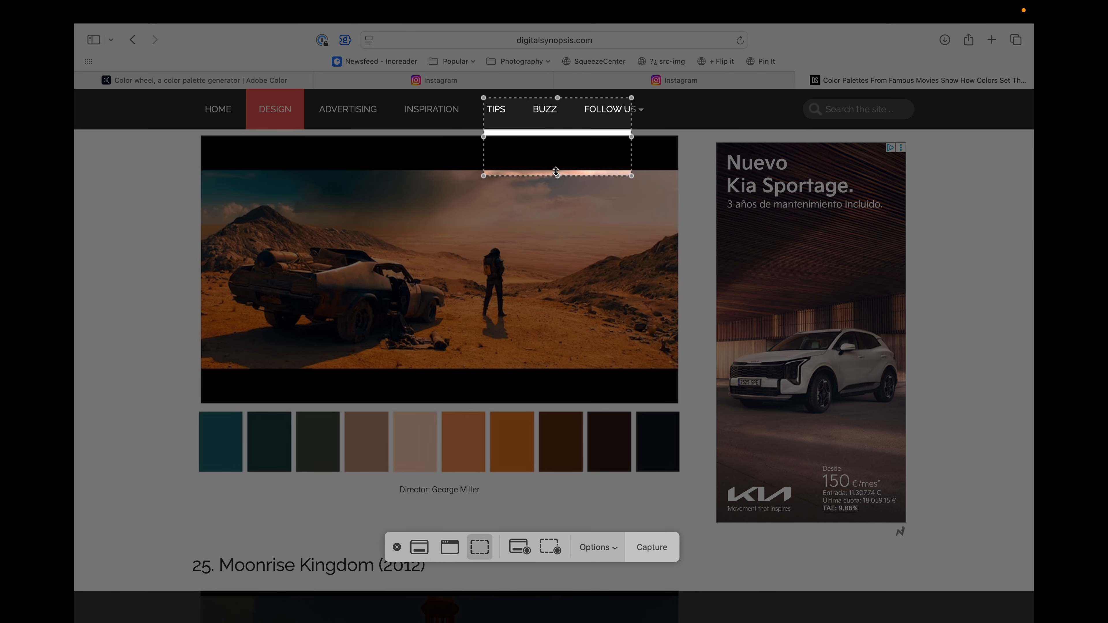
Fit the capture area tightly around the row of ten palette swatches, capture it and save the screenshot to the Desktop.
left_click_drag(558, 177, 582, 475)
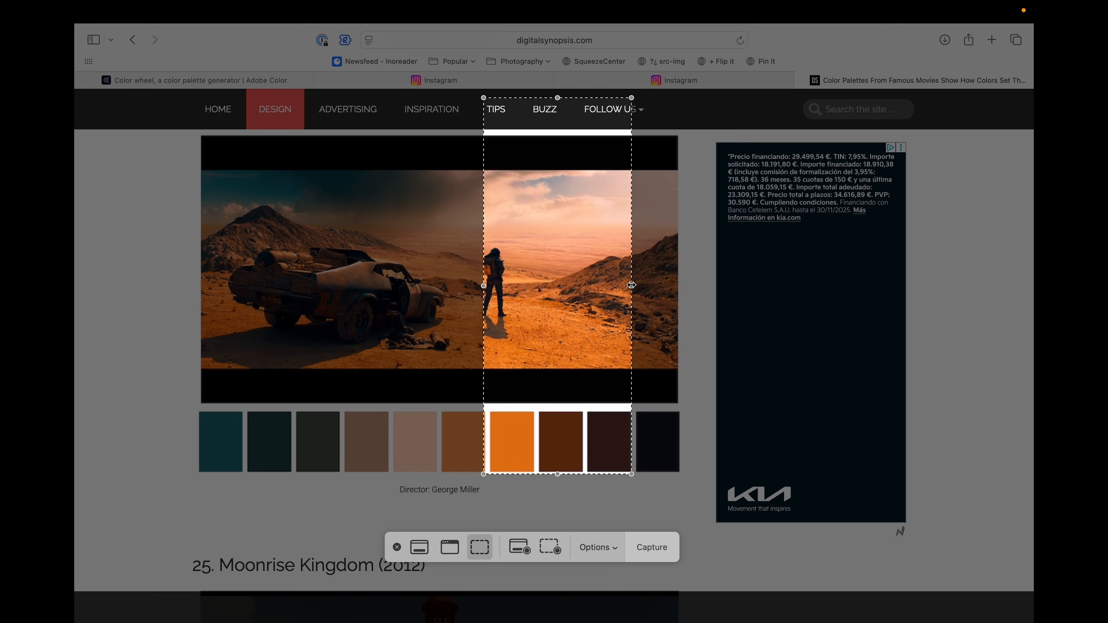
left_click_drag(632, 287, 679, 280)
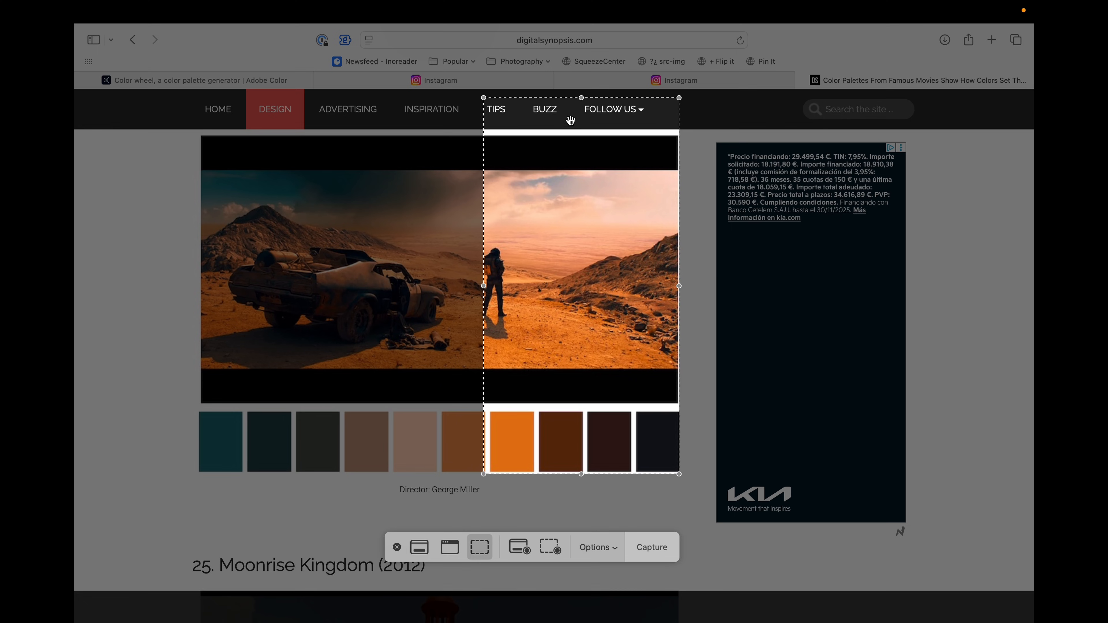
left_click_drag(580, 97, 582, 408)
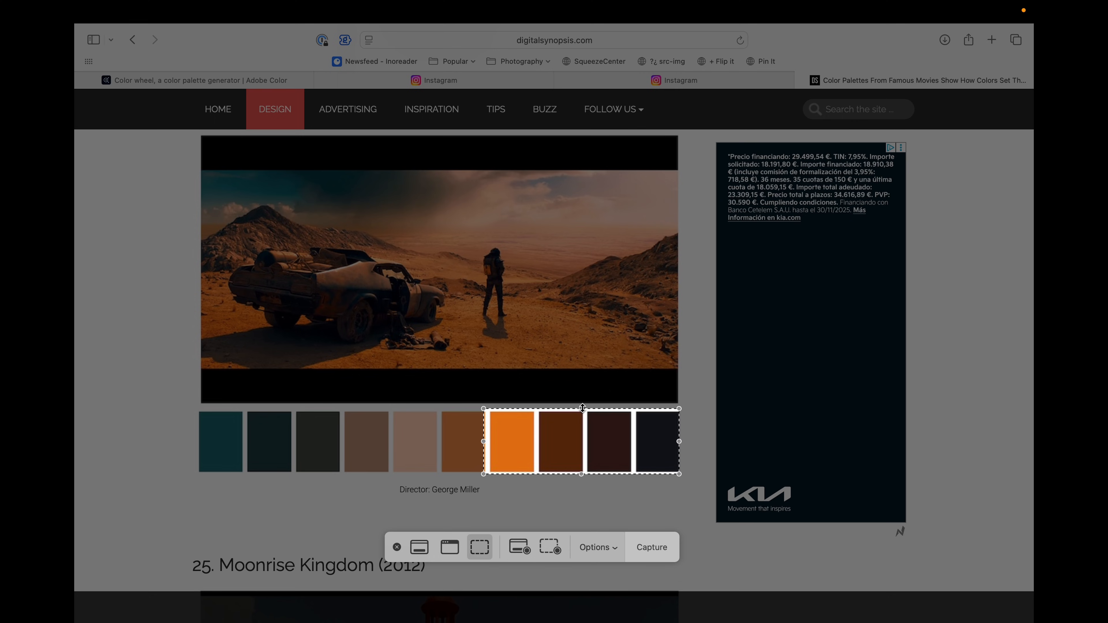
left_click_drag(483, 442, 199, 436)
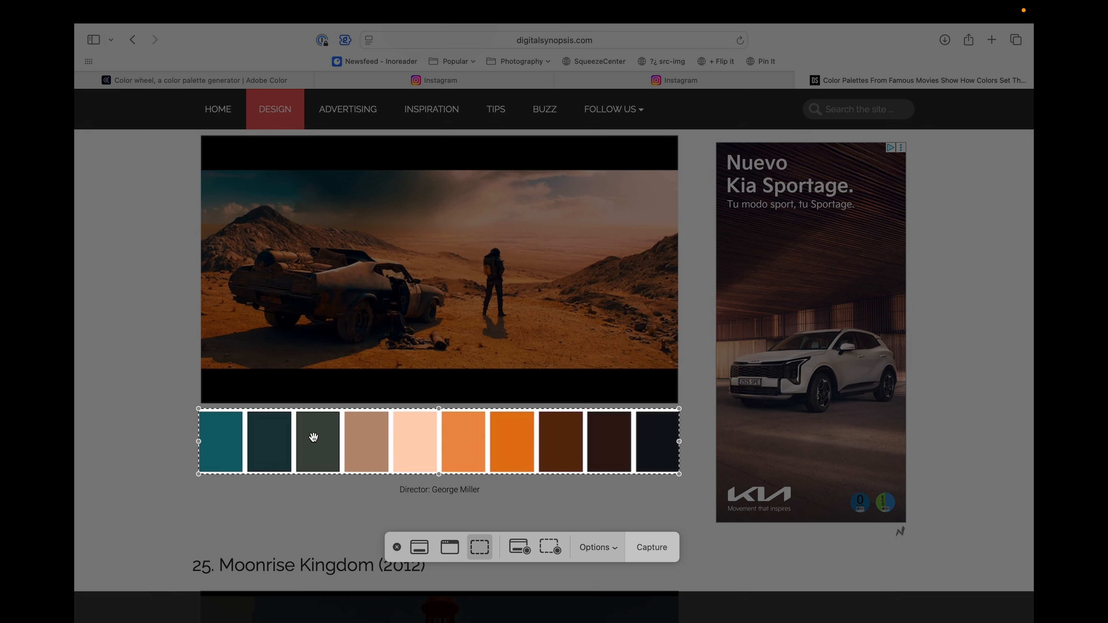
key("Return")
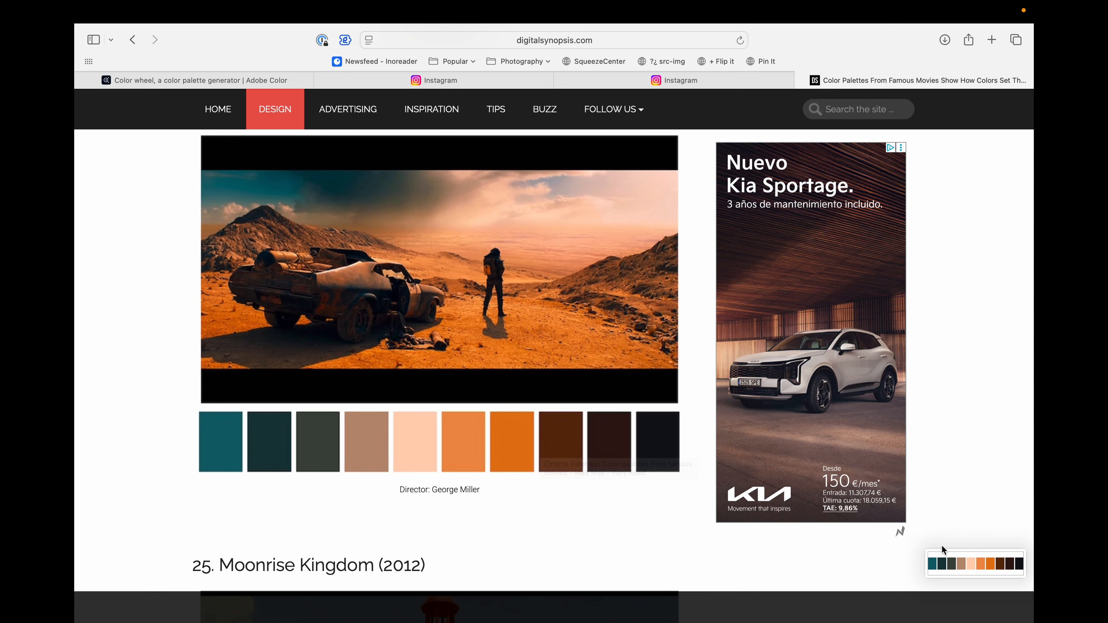
right_click(958, 559)
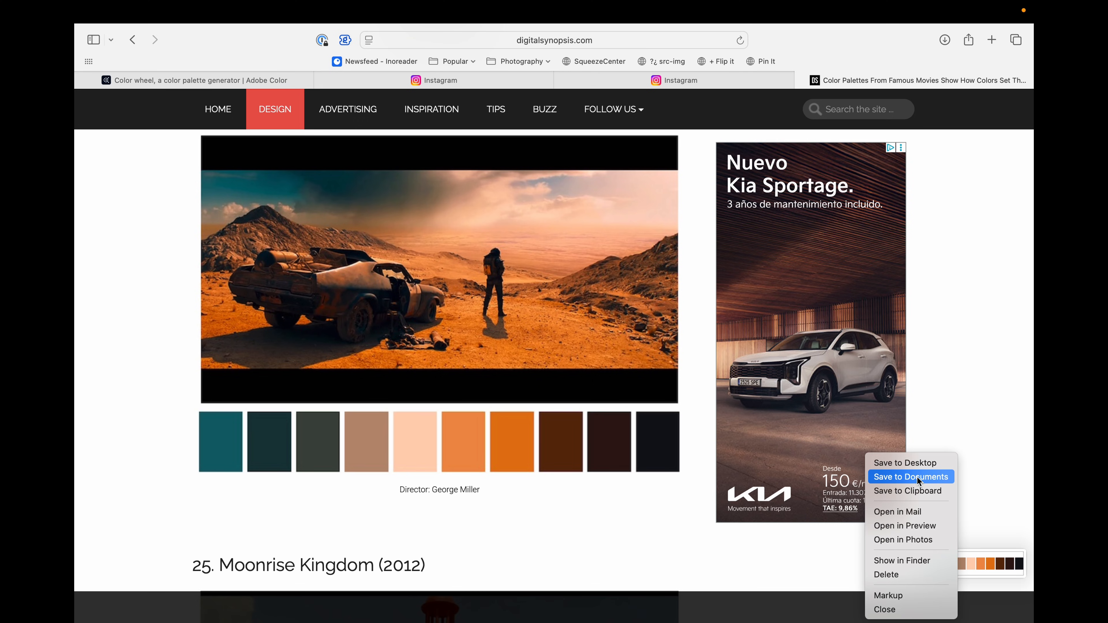
left_click(901, 463)
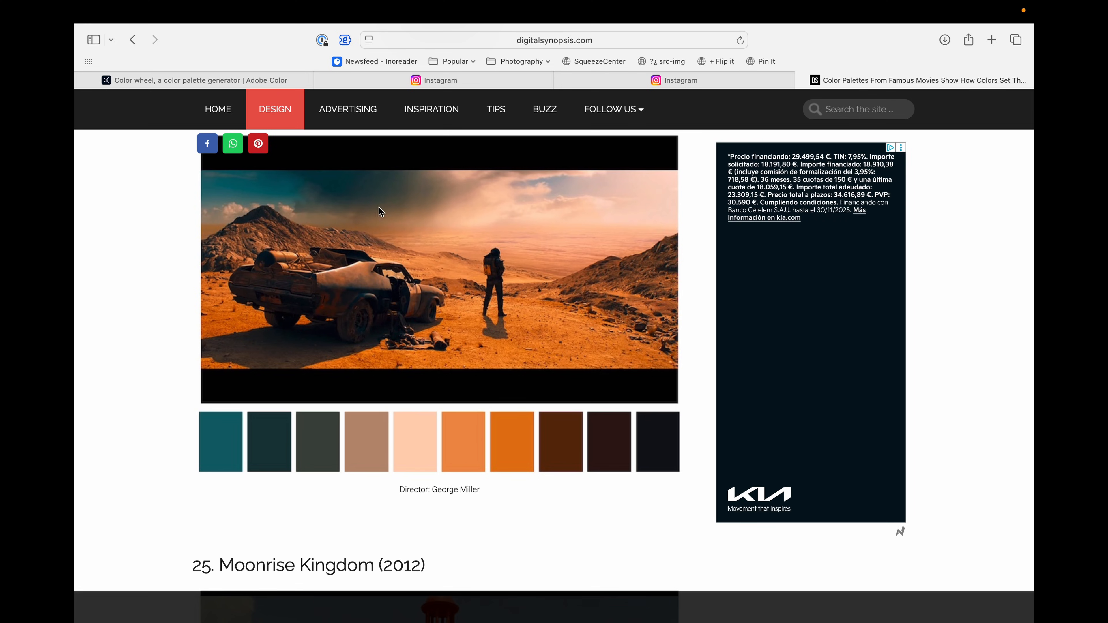
In Adobe Color's Extract Theme, replace the source image with the Desktop file "Screenshot 2025-11-14 at 17.40.01".
left_click(148, 80)
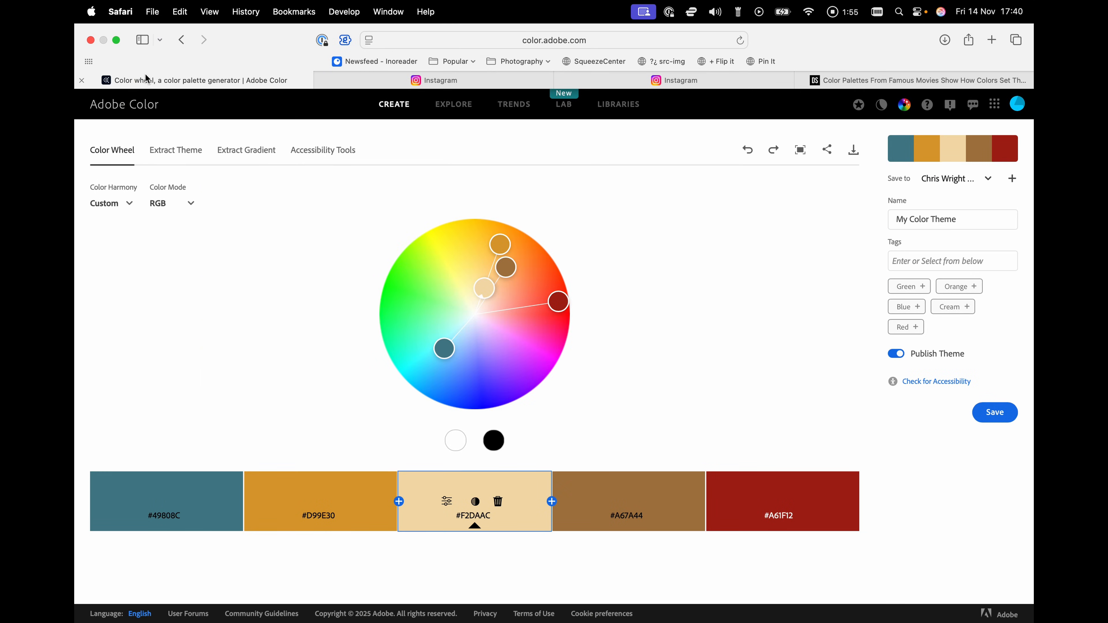
key("super+bracketleft")
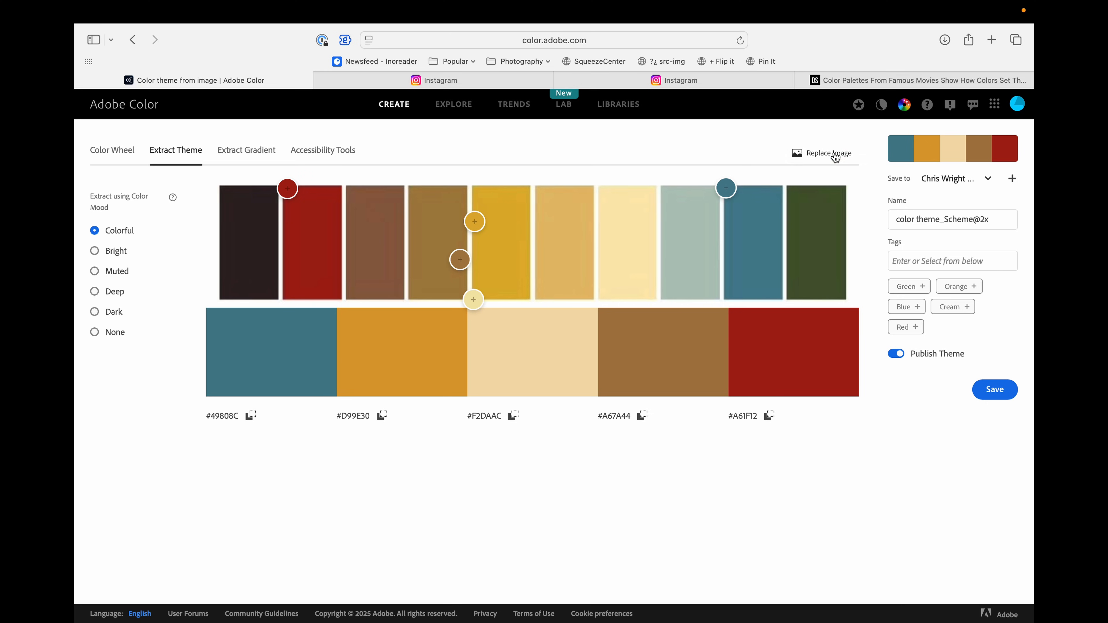
left_click(826, 153)
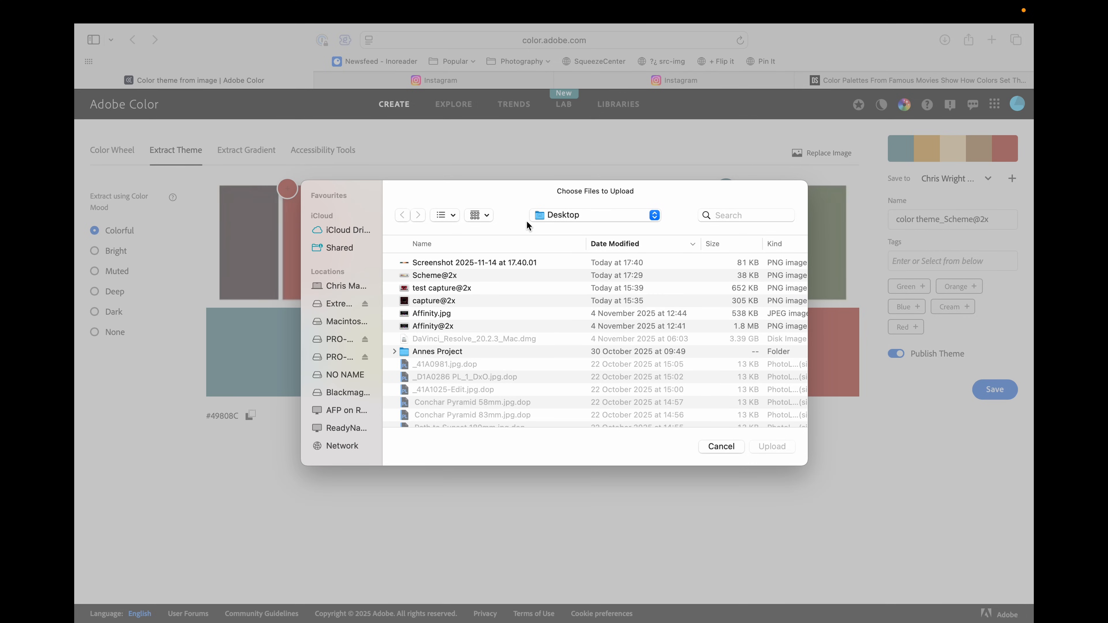
left_click(482, 263)
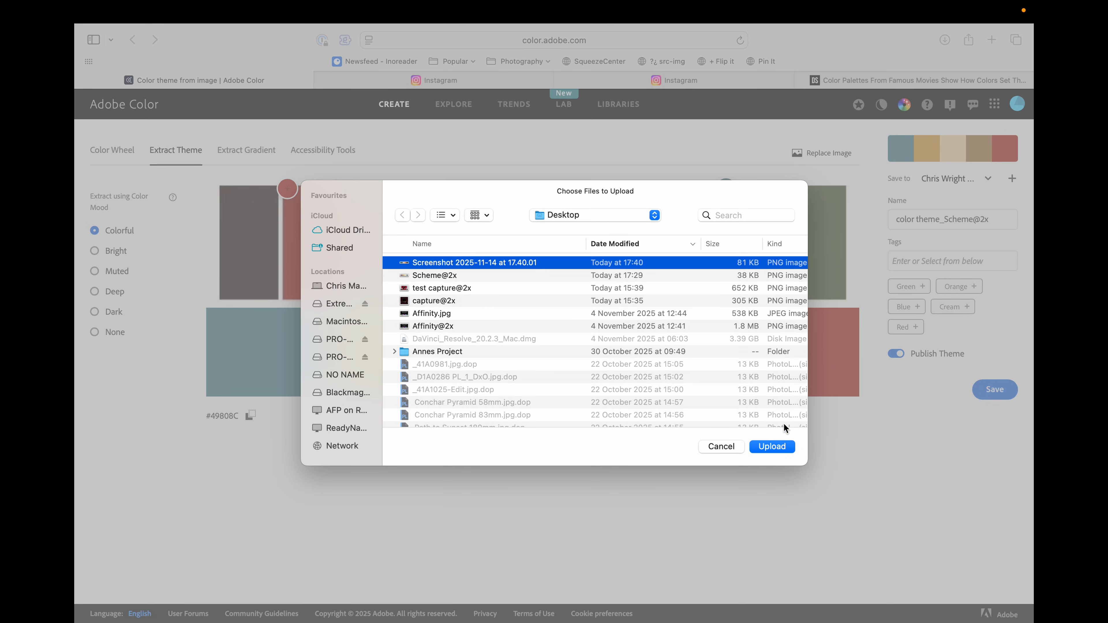
left_click(780, 450)
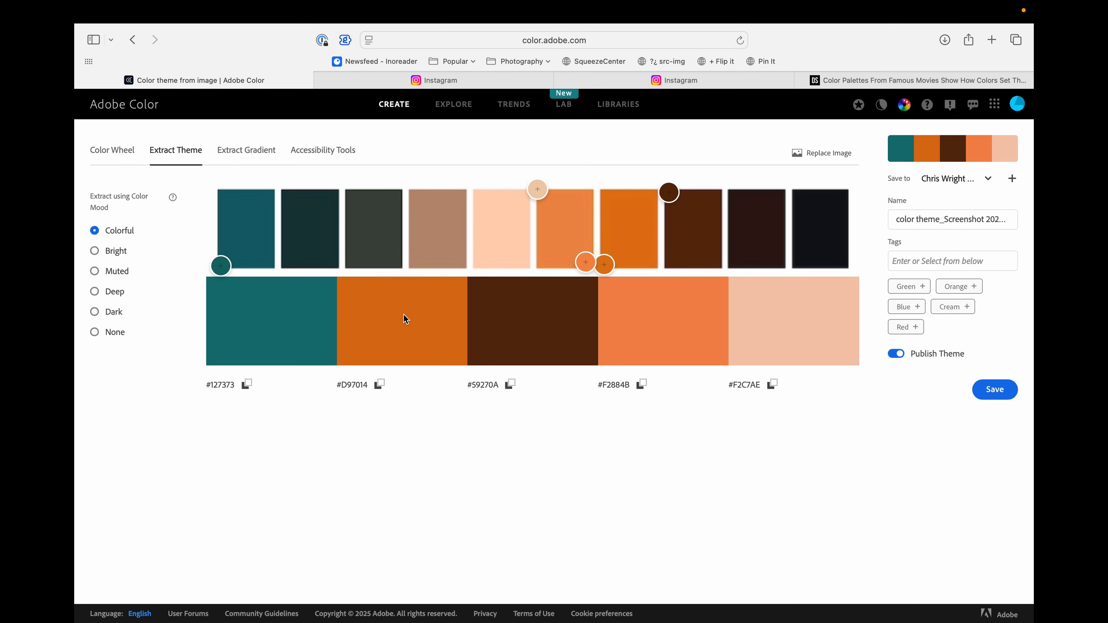
Place the five sample markers on the teal, tan, peach, light orange and dark orange swatches (#0F636B, #B88F73, #FFD2B5, #ED8E49, #E17712).
left_click_drag(537, 189, 440, 232)
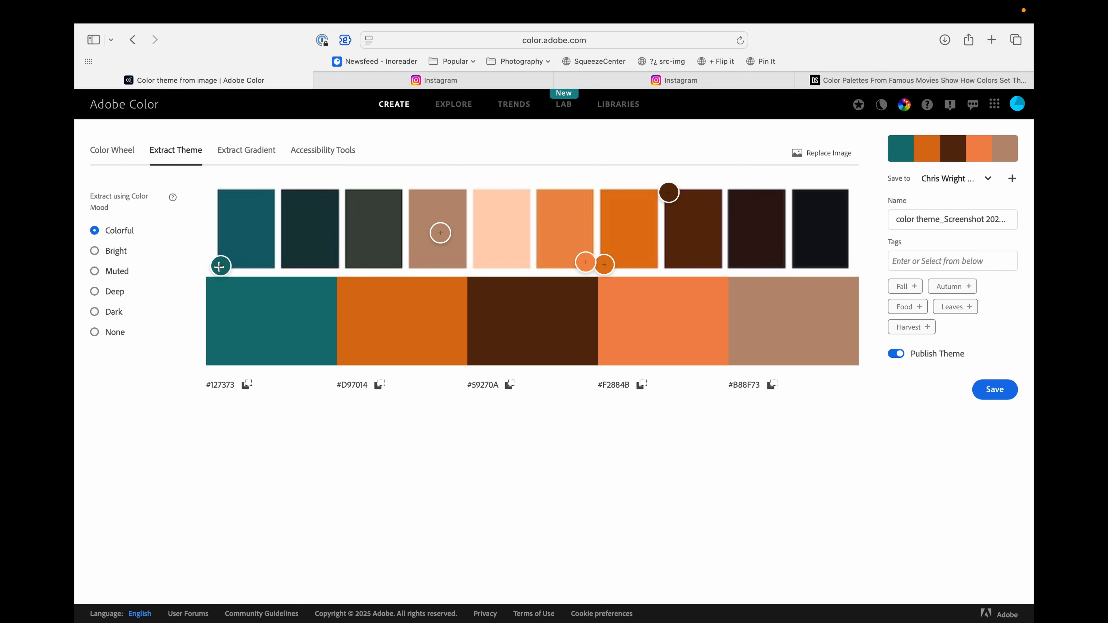
left_click_drag(219, 267, 251, 235)
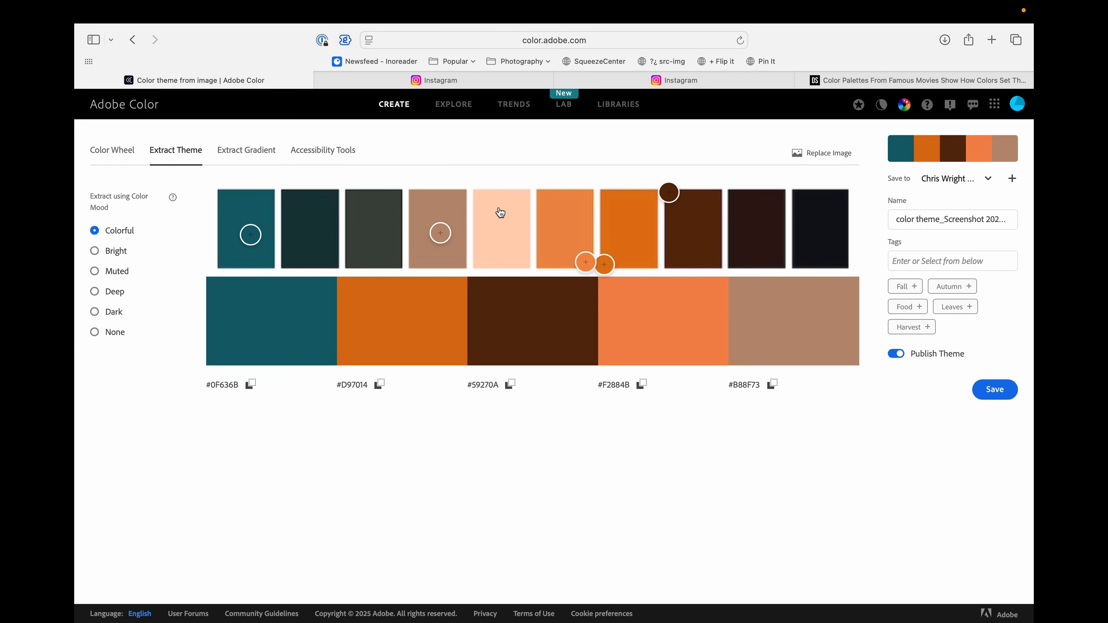
left_click_drag(584, 261, 507, 230)
left_click_drag(603, 263, 570, 227)
left_click_drag(669, 193, 630, 230)
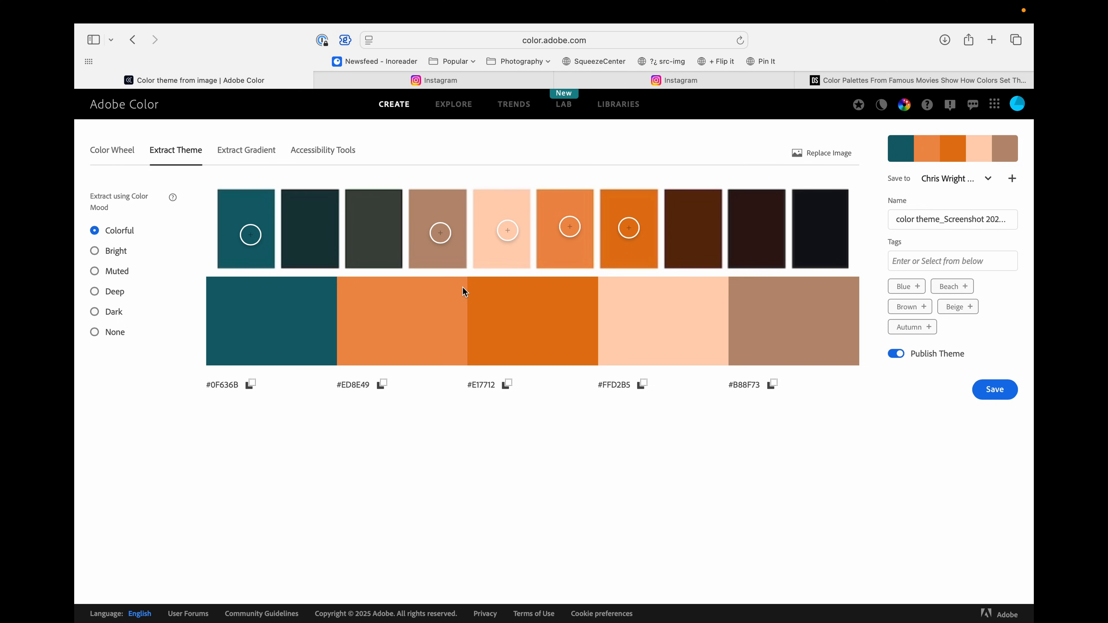
Reorder the theme colours to #B88F73, #E17712, #ED8E49, #FFD2B5, #0F636B and show them on the Color Wheel.
left_click_drag(302, 322, 819, 323)
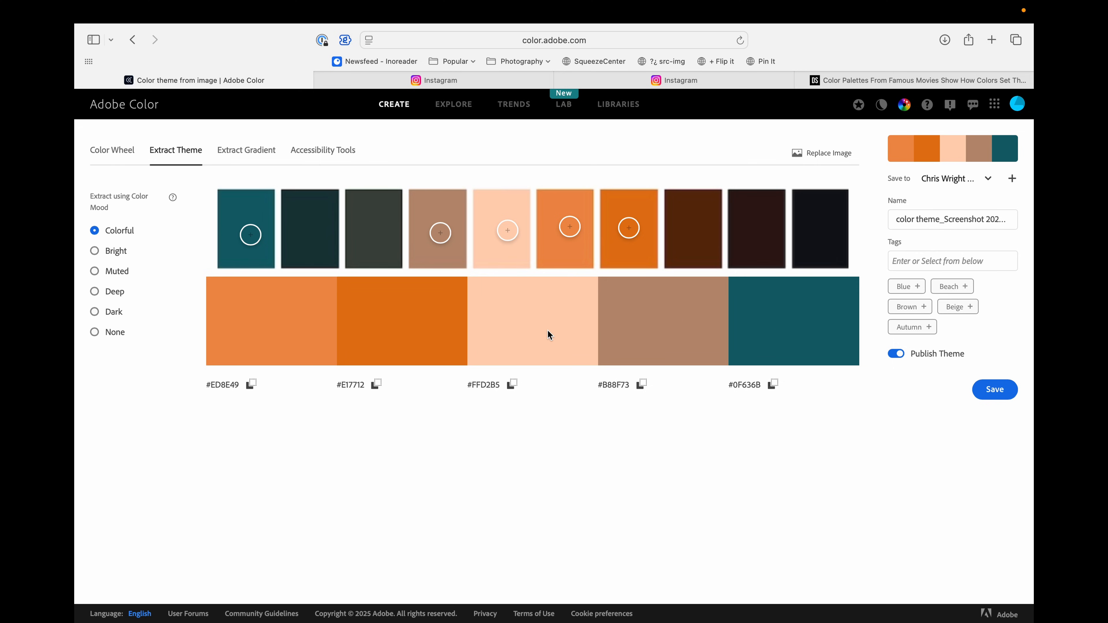
left_click_drag(652, 318, 264, 321)
left_click_drag(400, 324, 530, 312)
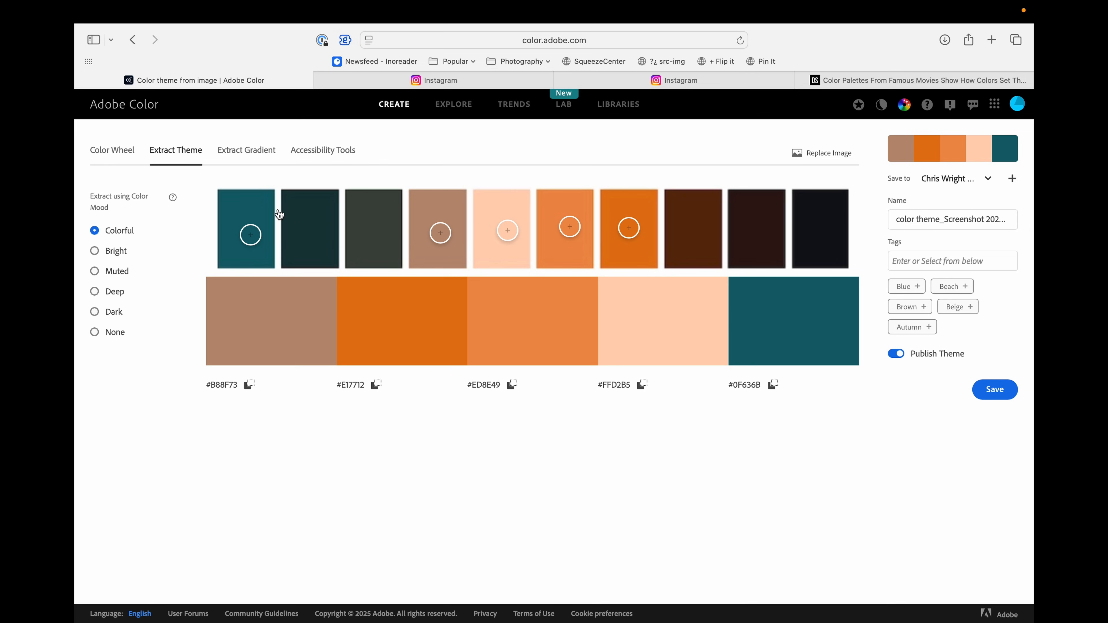
left_click(110, 154)
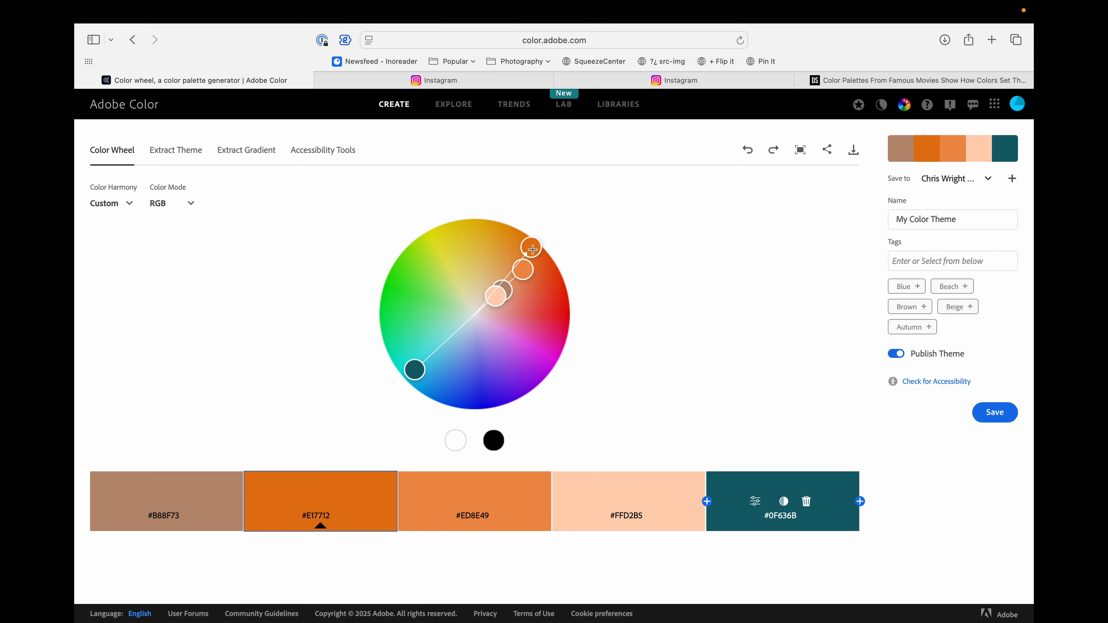
On the colour wheel, shift the theme's two orange colours to #E05E0A and #F97E21.
left_click_drag(532, 249, 563, 308)
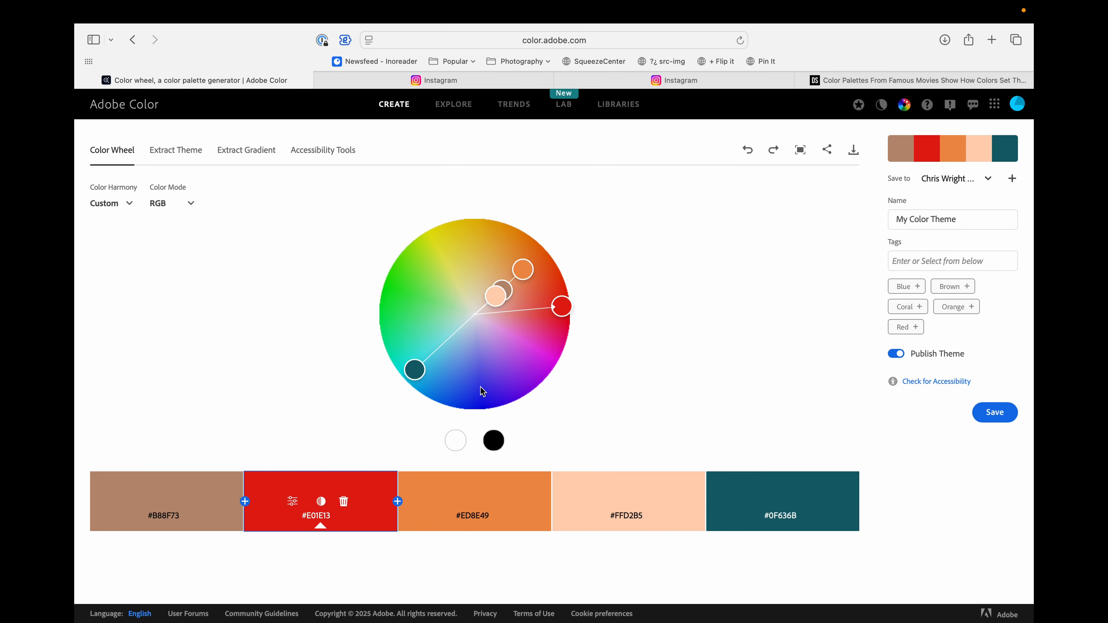
left_click_drag(562, 307, 536, 251)
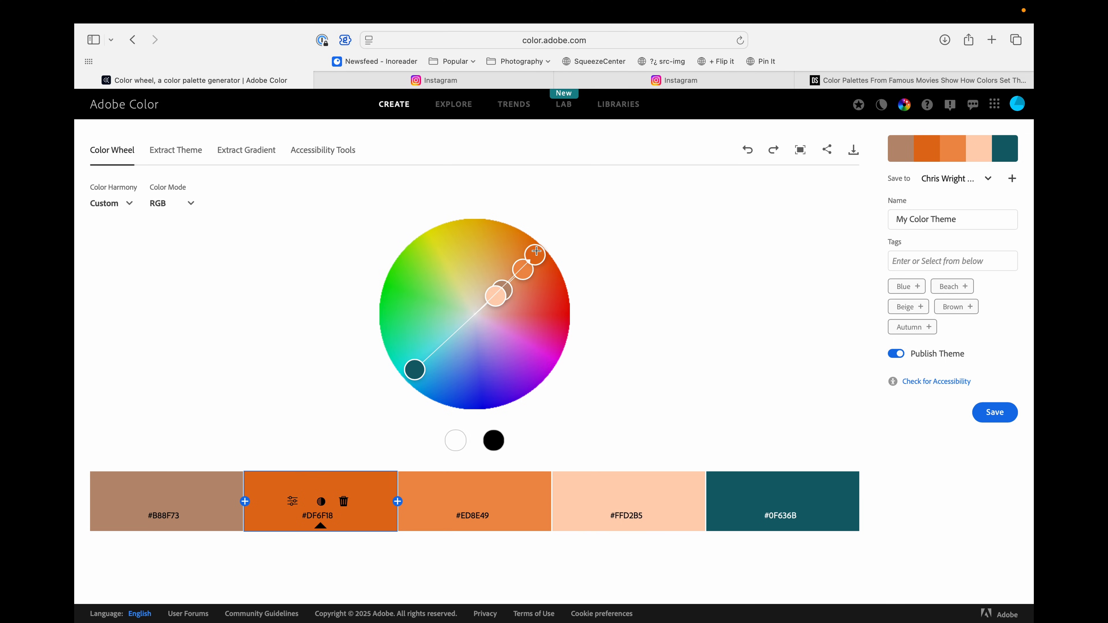
mouse_move(534, 255)
left_mouse_down()
mouse_move(560, 294)
mouse_move(497, 221)
mouse_move(533, 256)
left_mouse_up()
left_click(522, 269)
left_click_drag(561, 294, 544, 256)
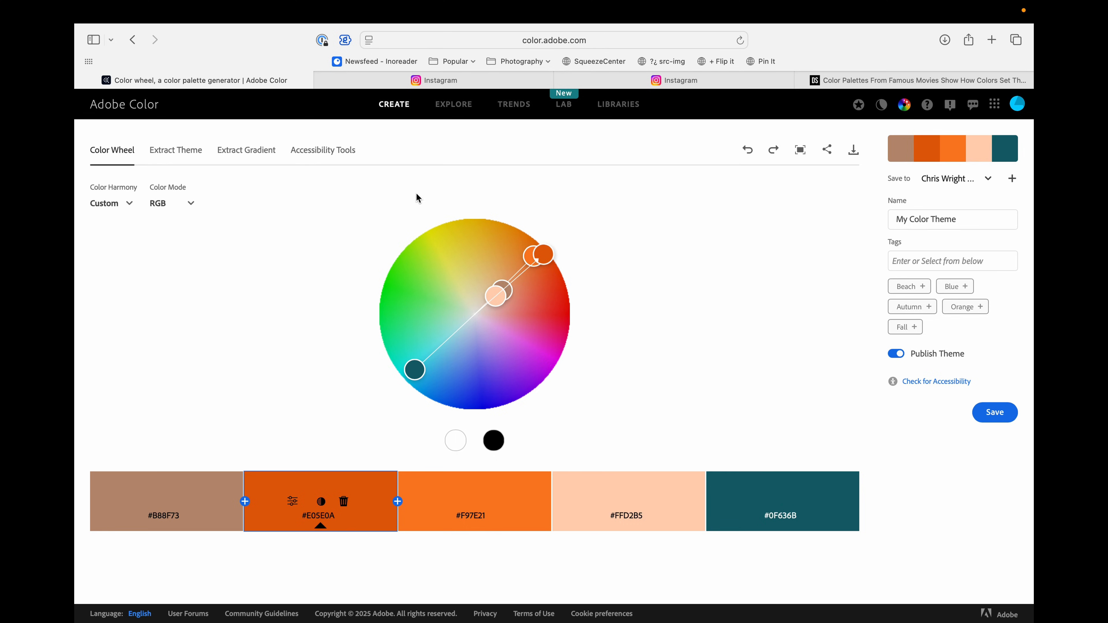
Look through the film colour palettes posted by colorpalette.cinema on Instagram.
left_click(448, 79)
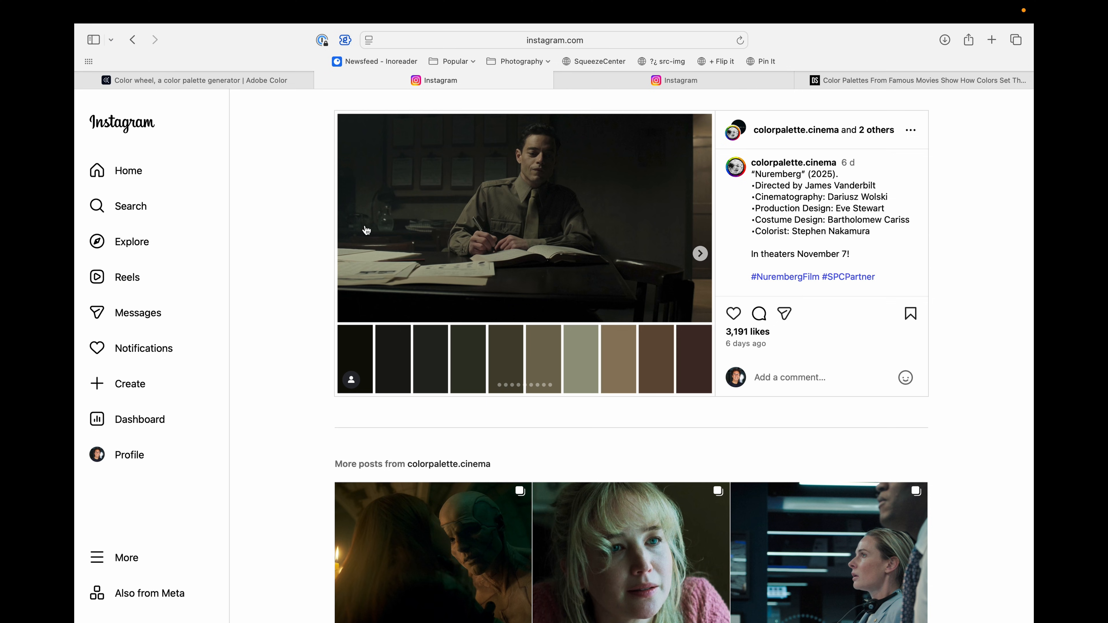
scroll(476, 264, "down", 5)
scroll(475, 264, "down", 10)
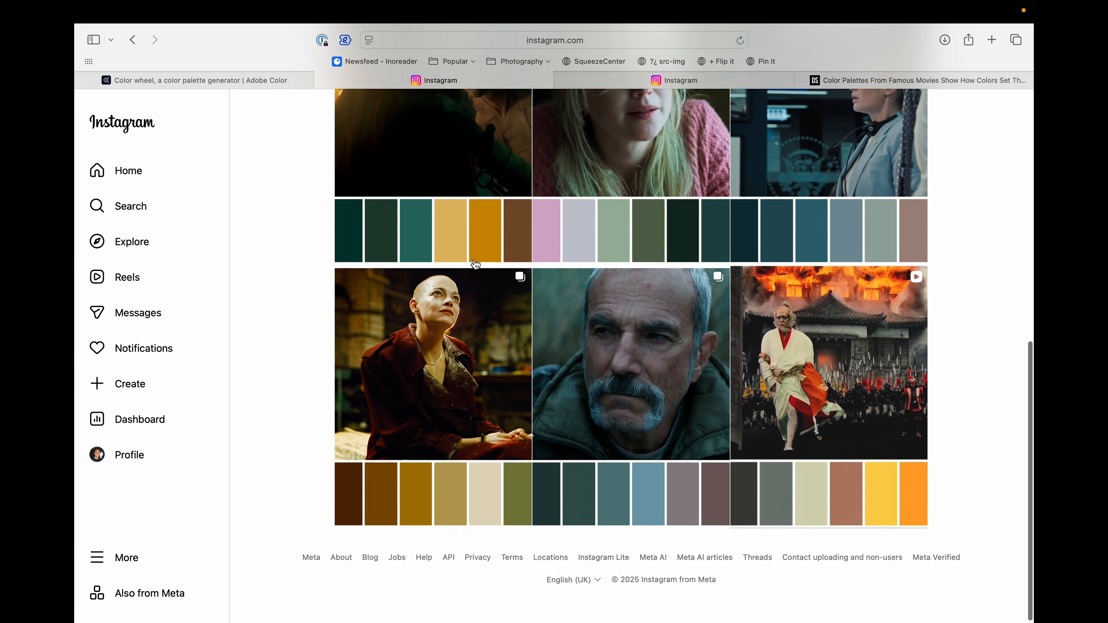
scroll(476, 264, "up", 15)
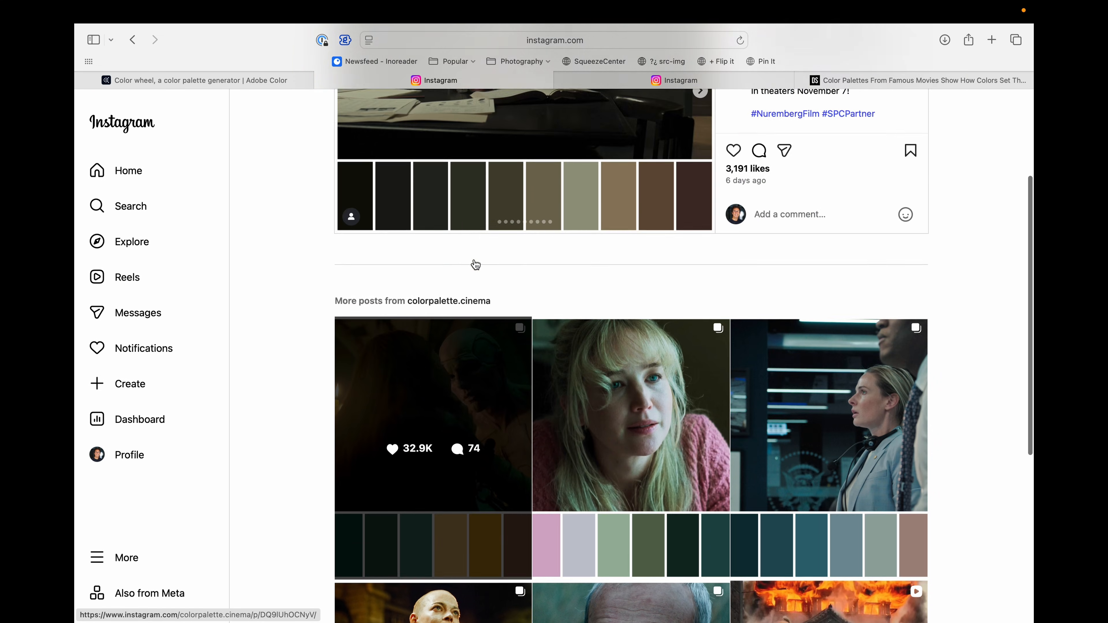
Browse the film stills and colour palettes on the colorseffect Instagram profile for grading ideas.
left_click(639, 79)
scroll(564, 163, "up", 20)
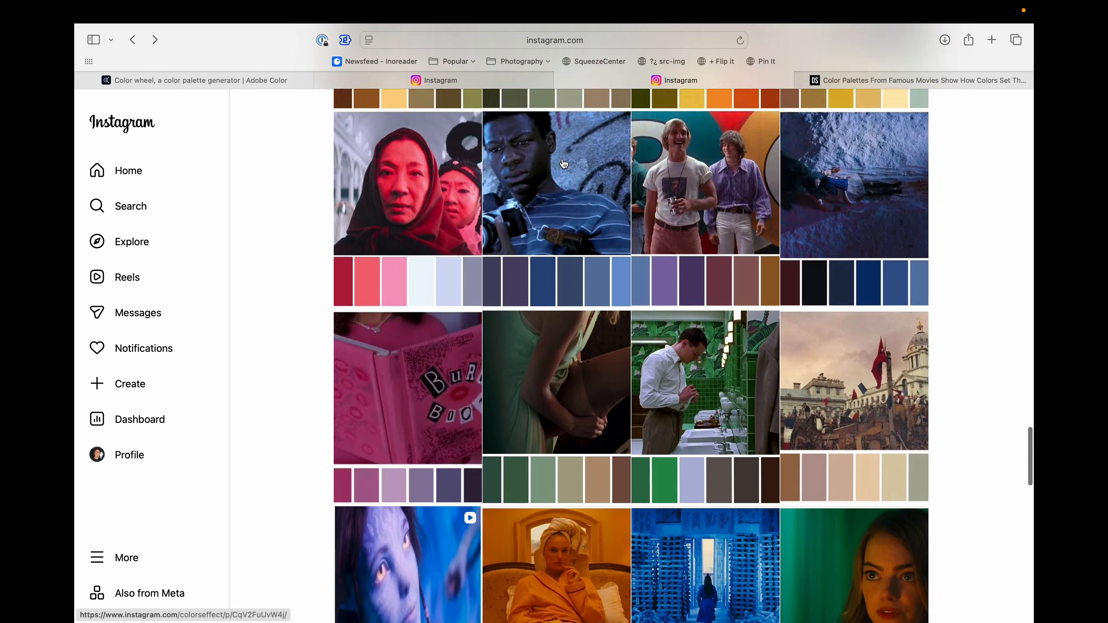
scroll(563, 163, "up", 15)
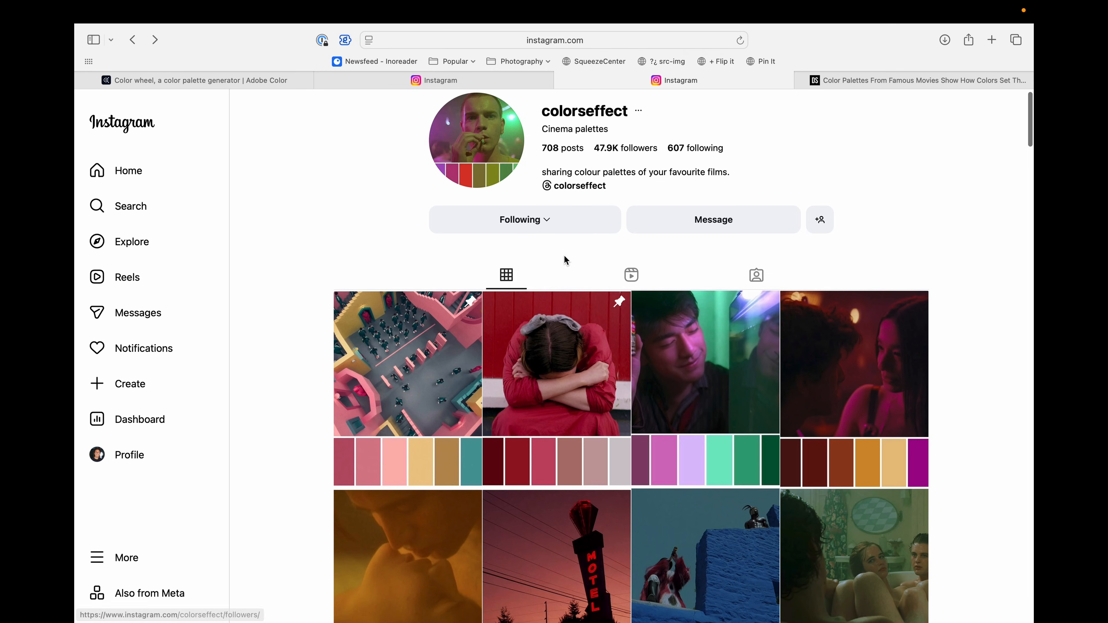
scroll(567, 279, "down", 8)
scroll(573, 312, "down", 5)
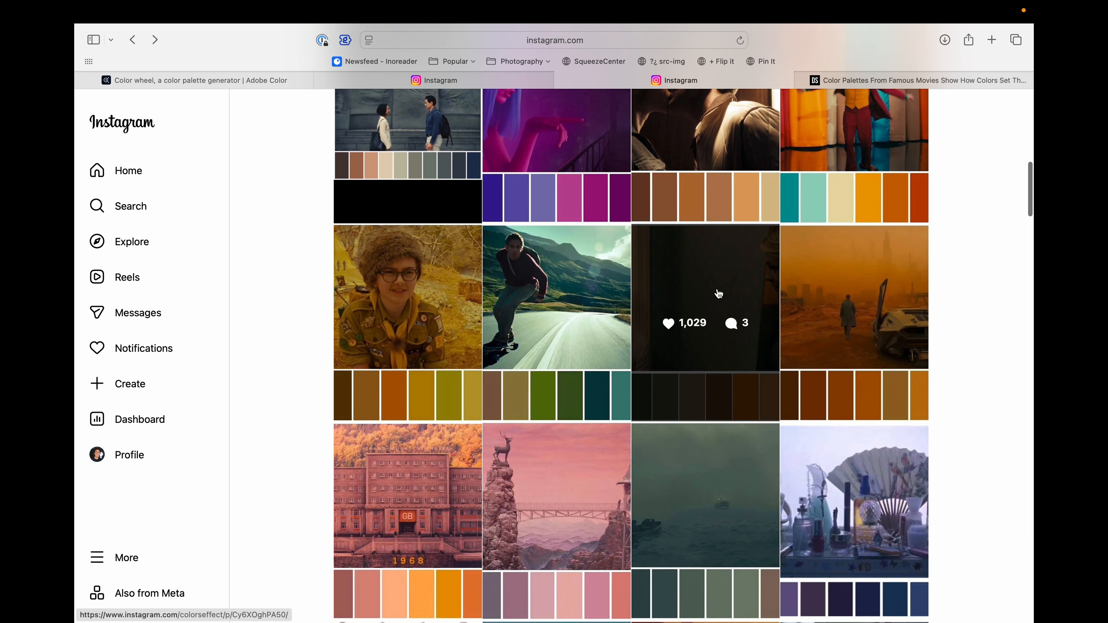
scroll(550, 309, "down", 12)
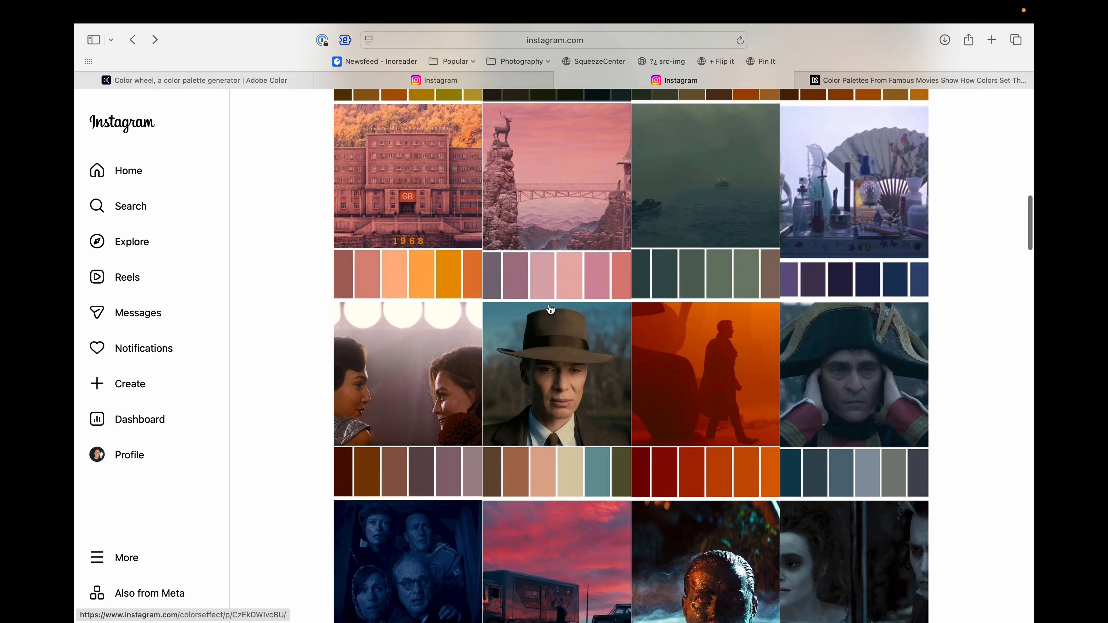
scroll(550, 309, "down", 4)
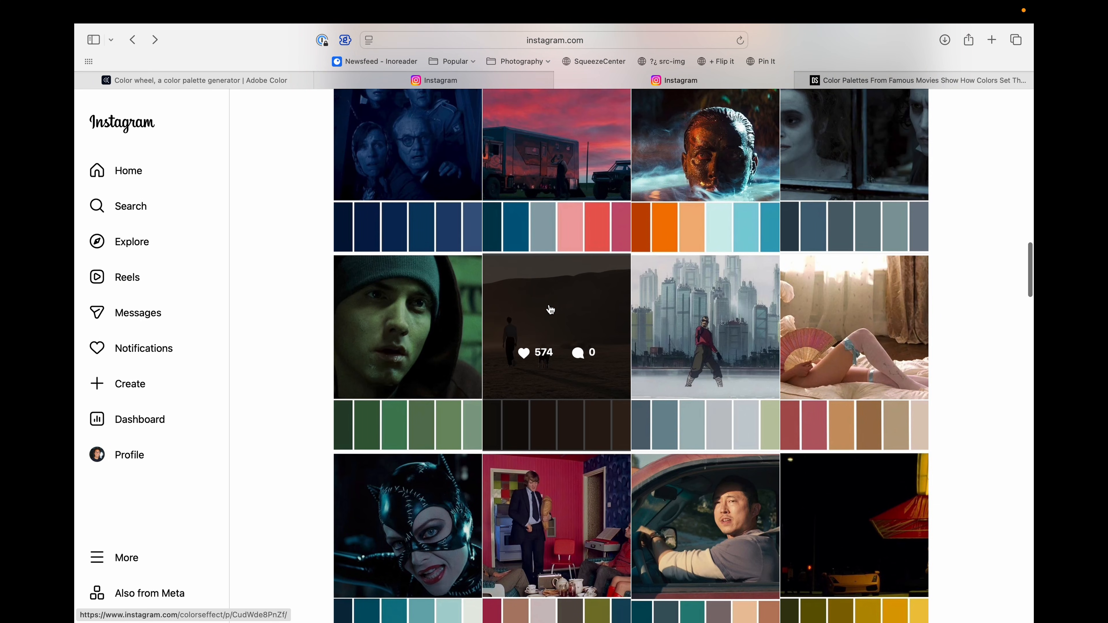
scroll(551, 309, "down", 7)
scroll(551, 310, "down", 6)
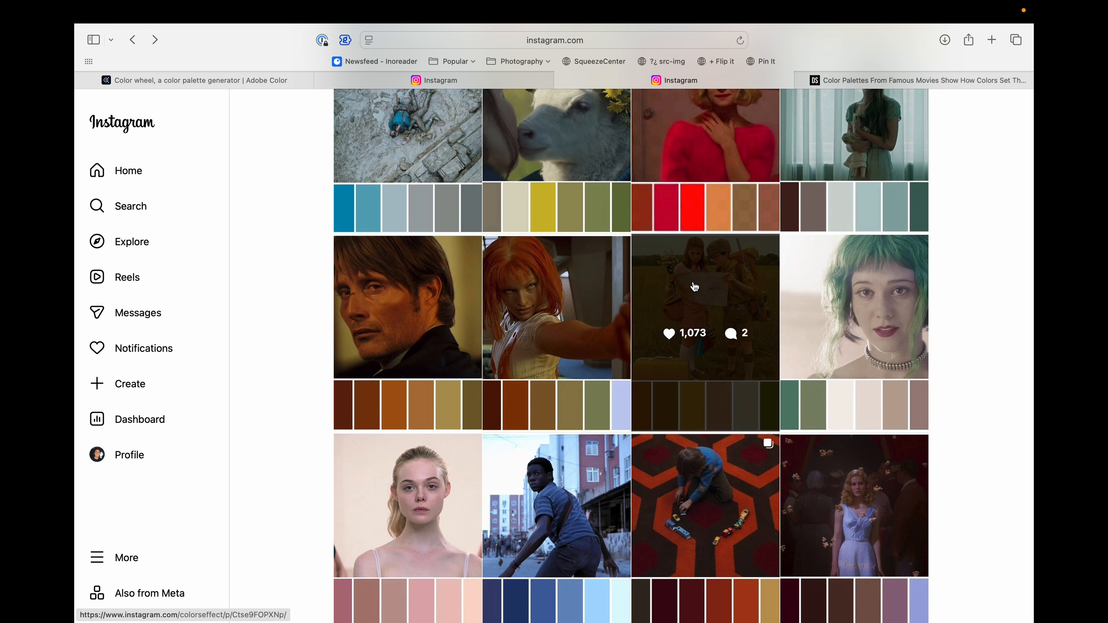
scroll(694, 286, "up", 20)
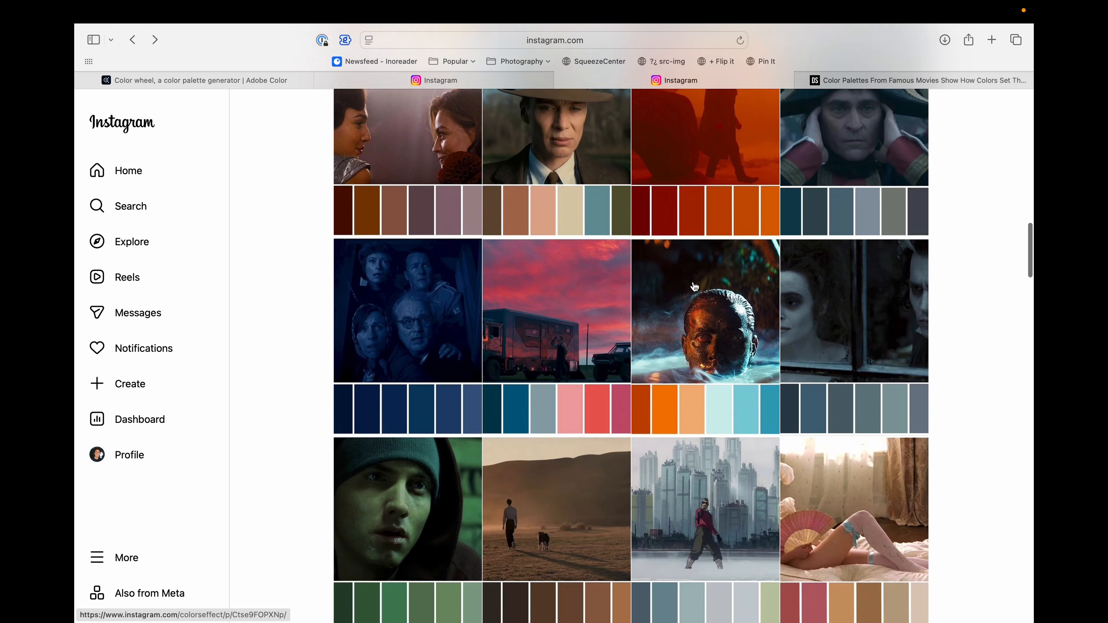
scroll(695, 286, "up", 8)
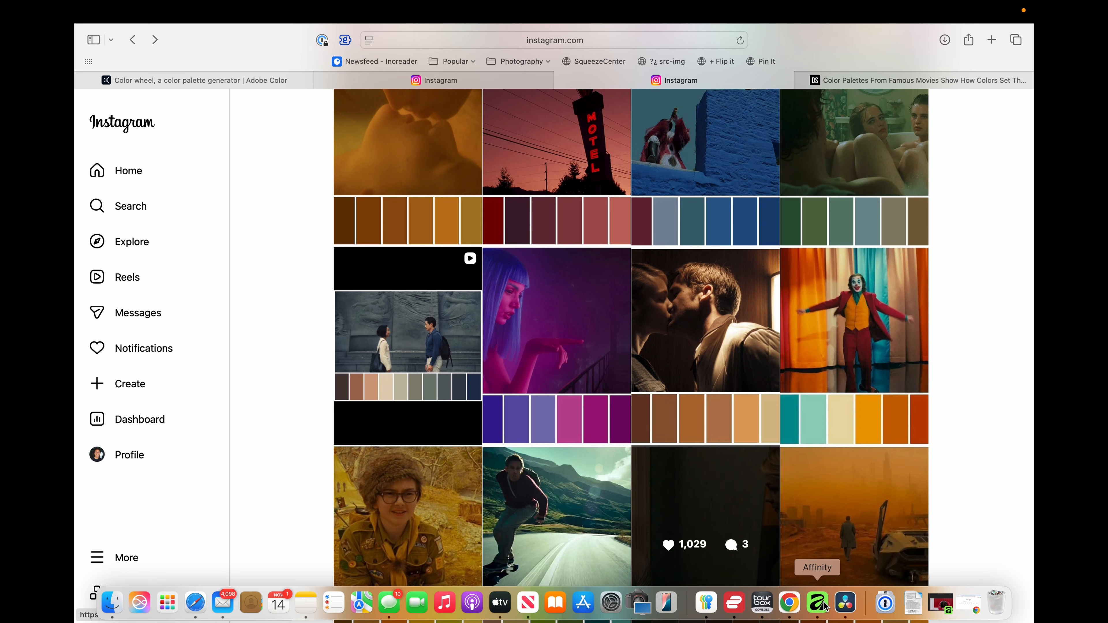
Switch to Affinity, add an empty layer above the Color Grade group and open the Desktop file "Screenshot 2025-11-14 at 17.40.01".
left_click(817, 603)
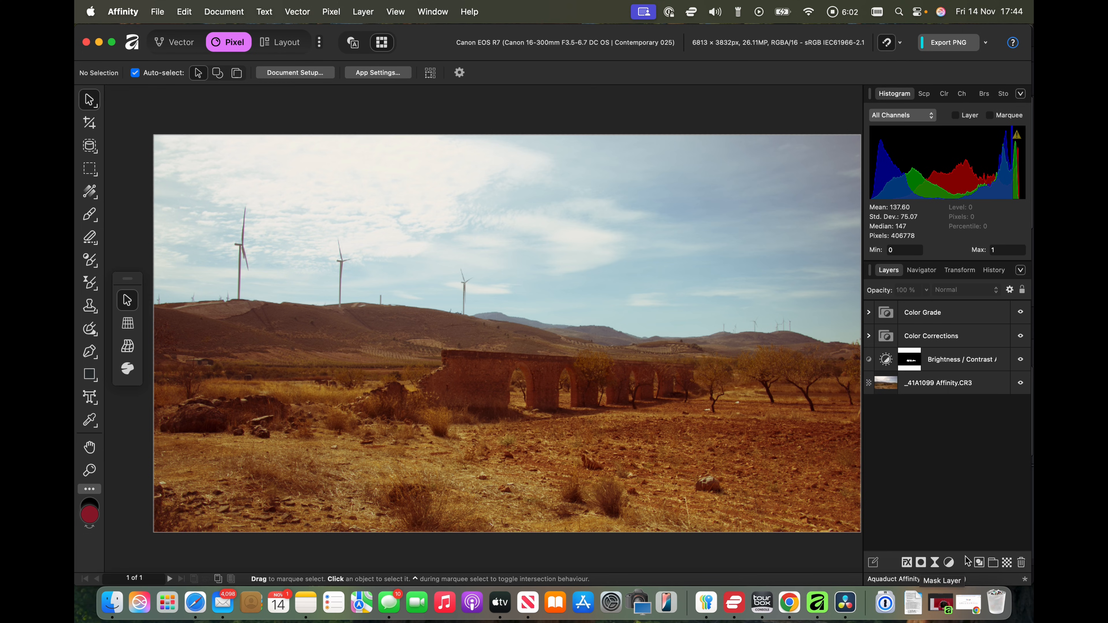
left_click(979, 563)
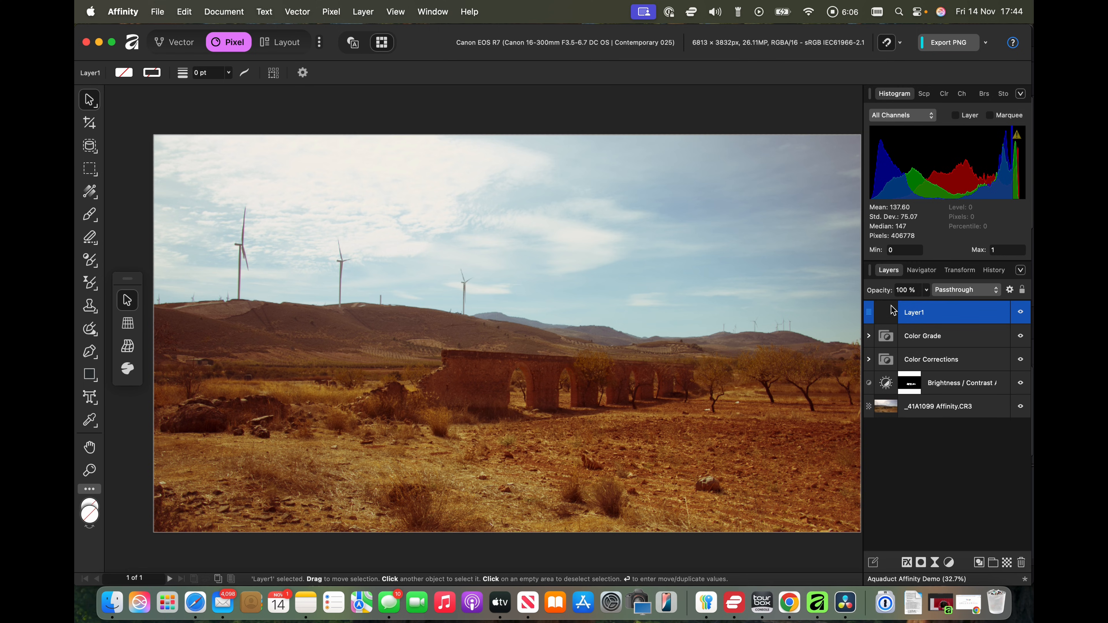
left_click(157, 13)
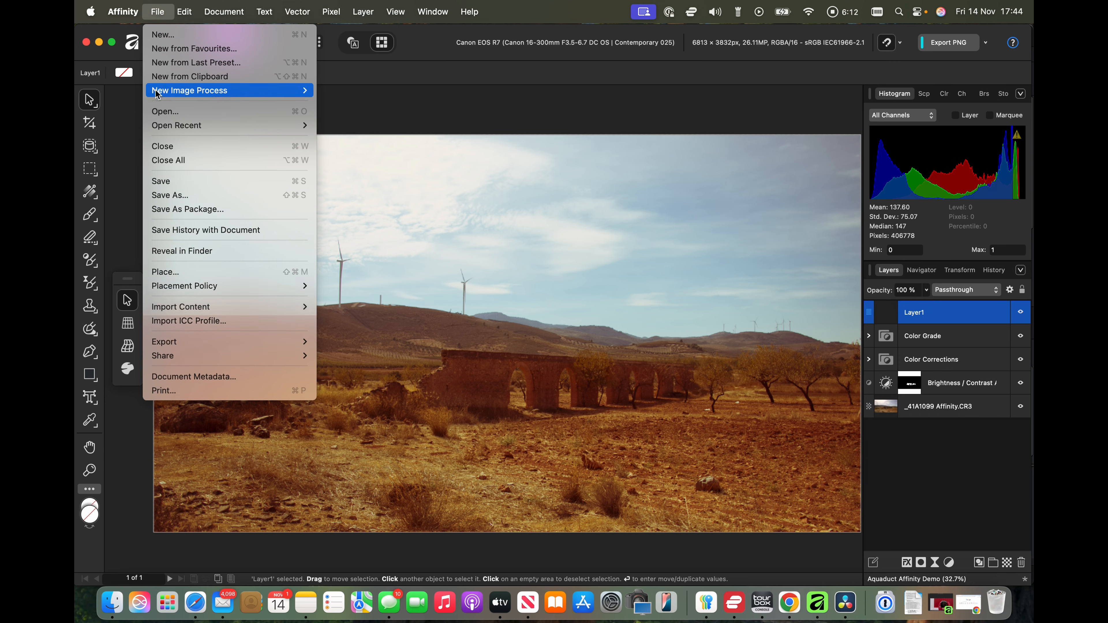
left_click(169, 115)
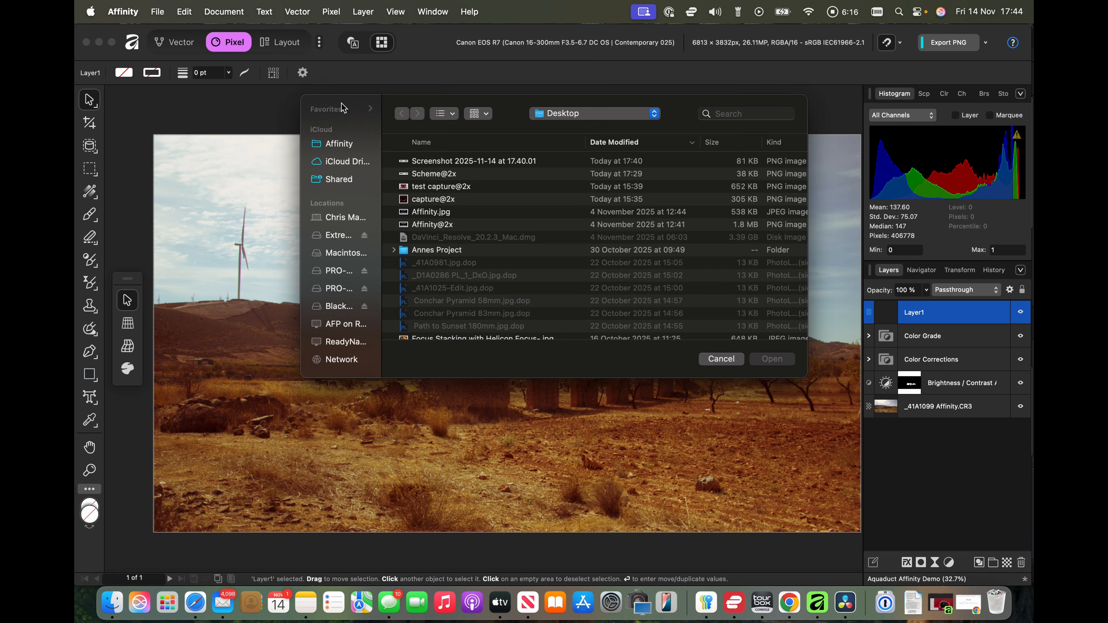
left_click(451, 162)
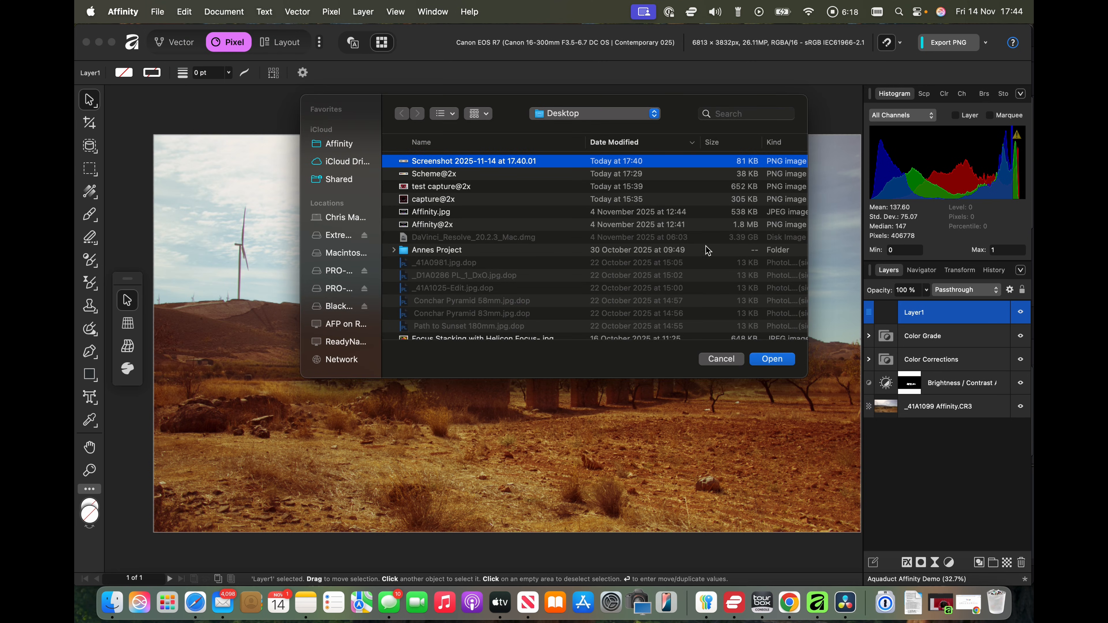
left_click(777, 359)
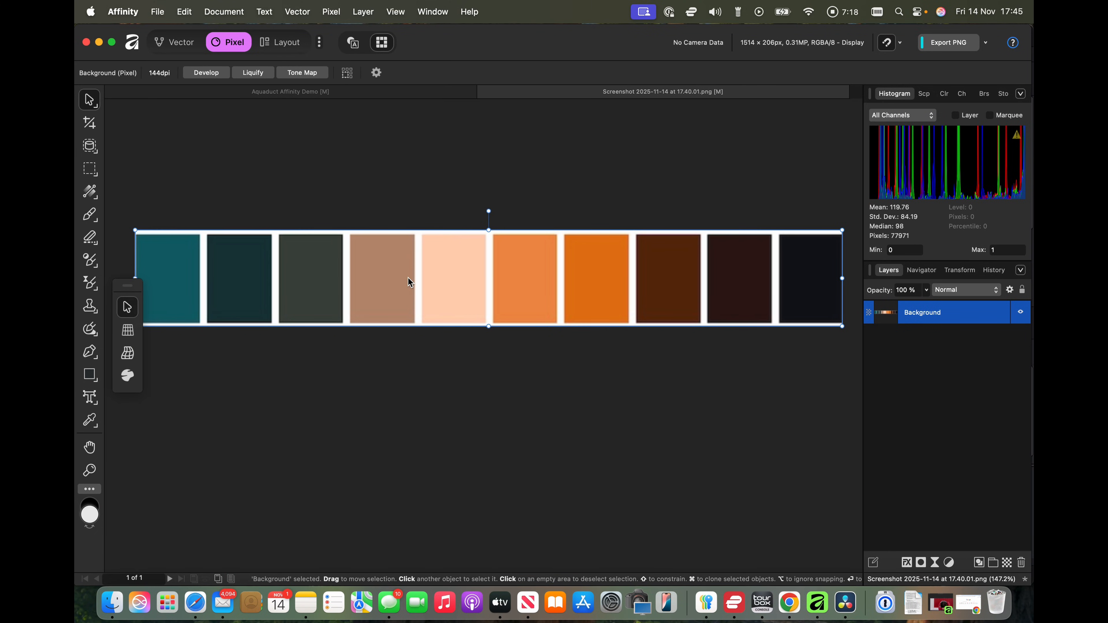
Paste the palette image into the new top layer of the Aquaduct Affinity Demo document and deselect it.
left_click(375, 90)
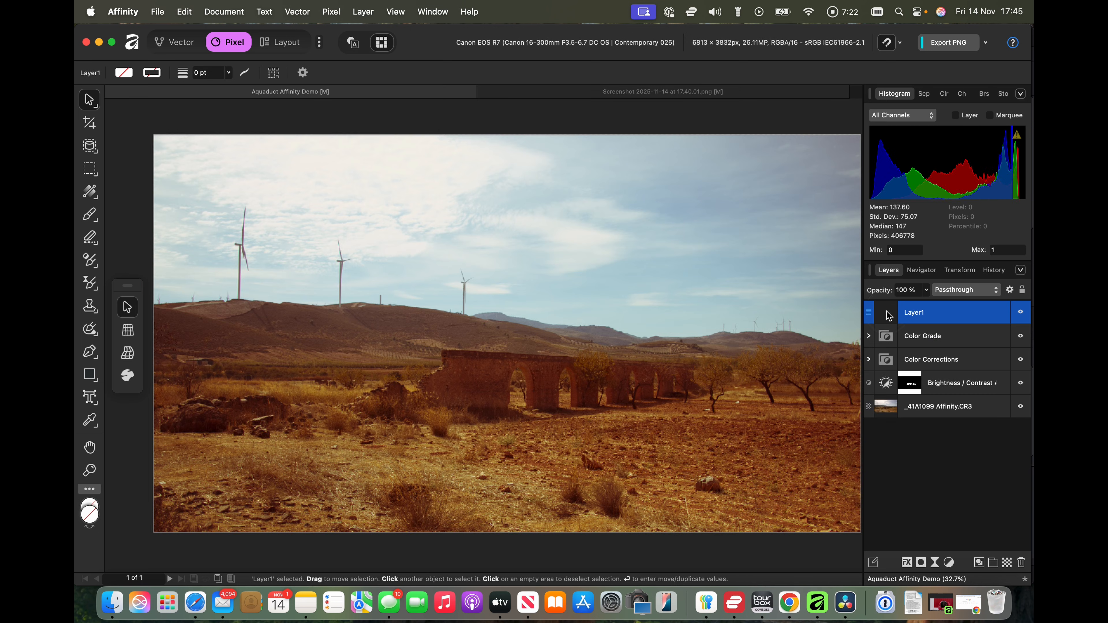
key("super+v")
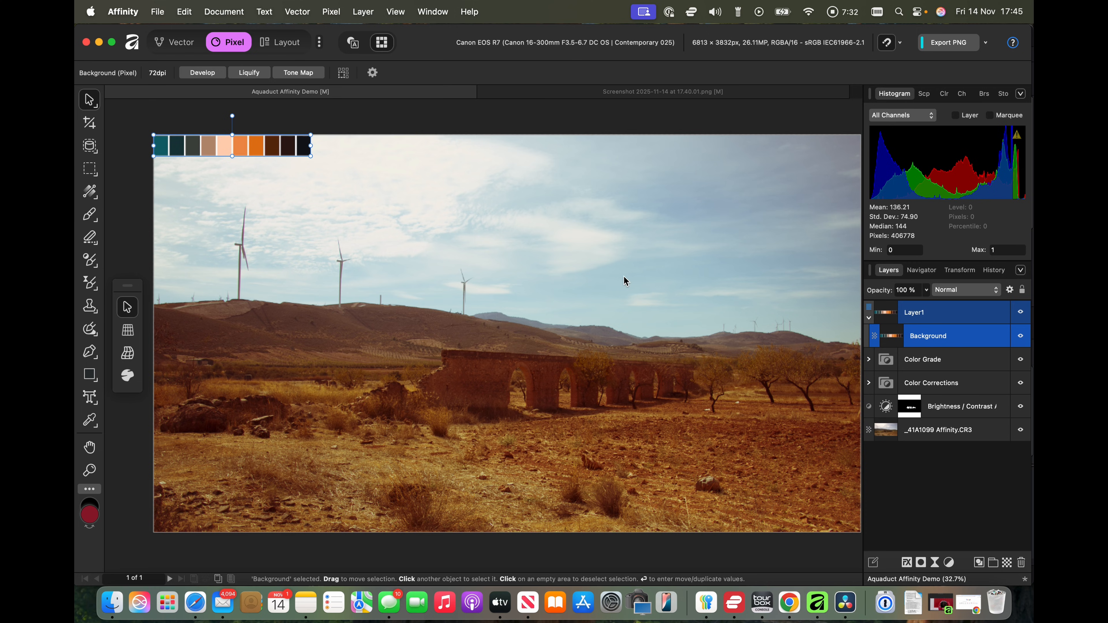
left_click(544, 124)
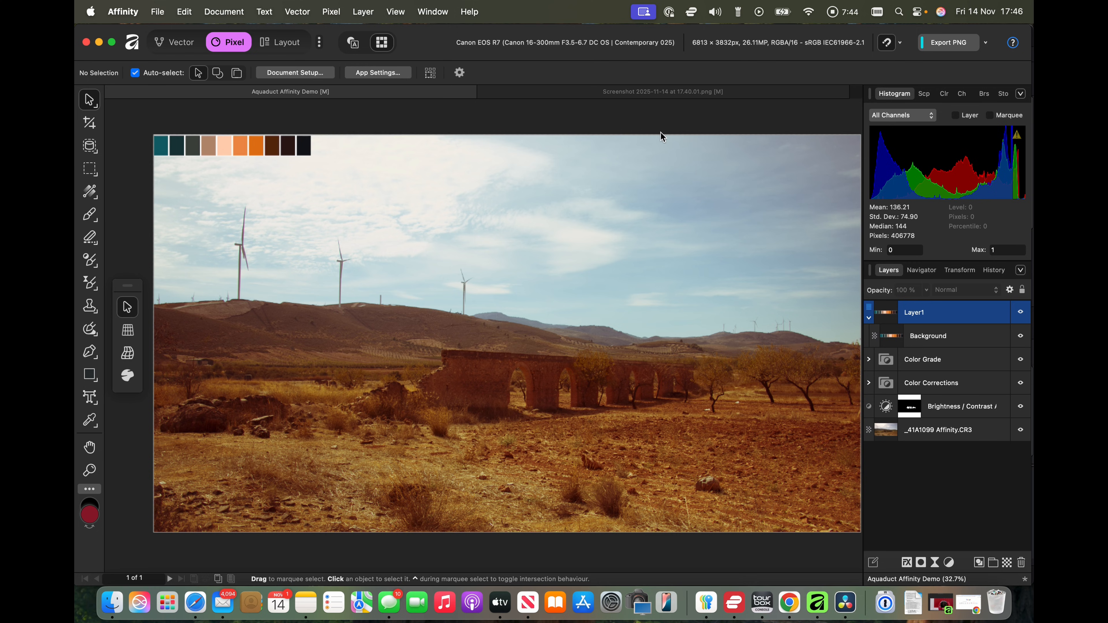
In the Color Grade group's Gradient Map adjustment, set the red-orange start stop to #B88F73, sampled from the tan palette swatch.
scroll(787, 330, "right", 3)
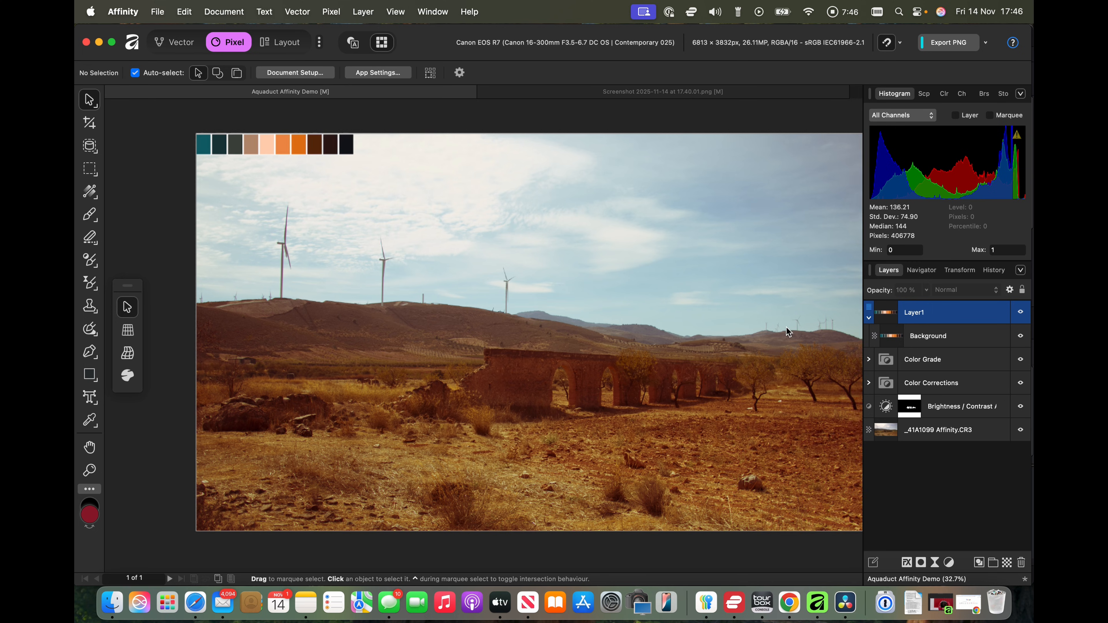
scroll(774, 333, "up", 2)
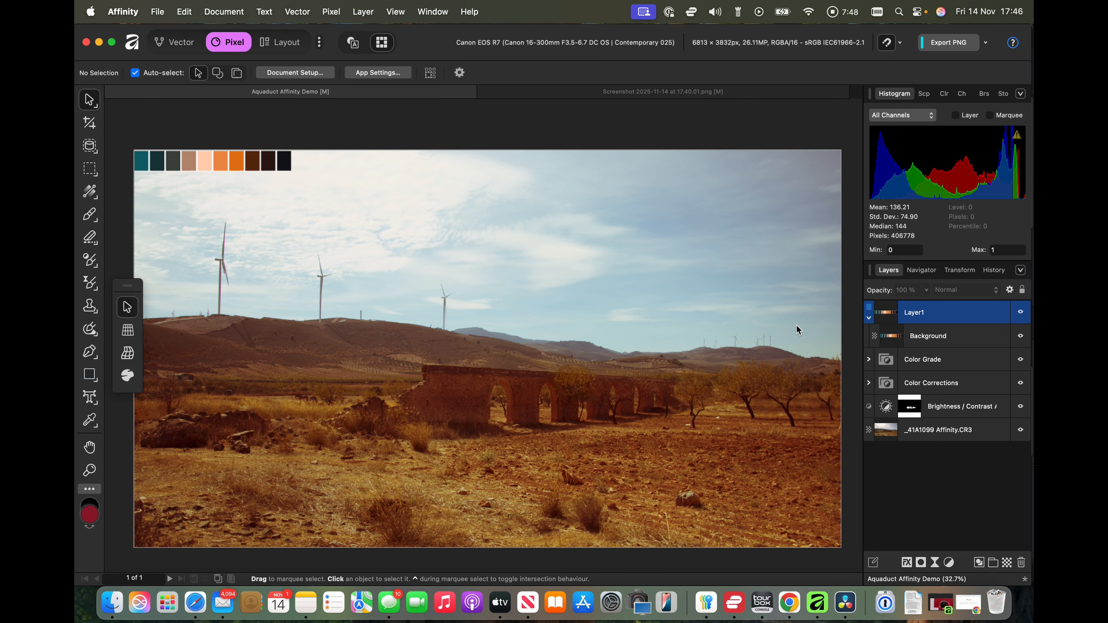
left_click(869, 359)
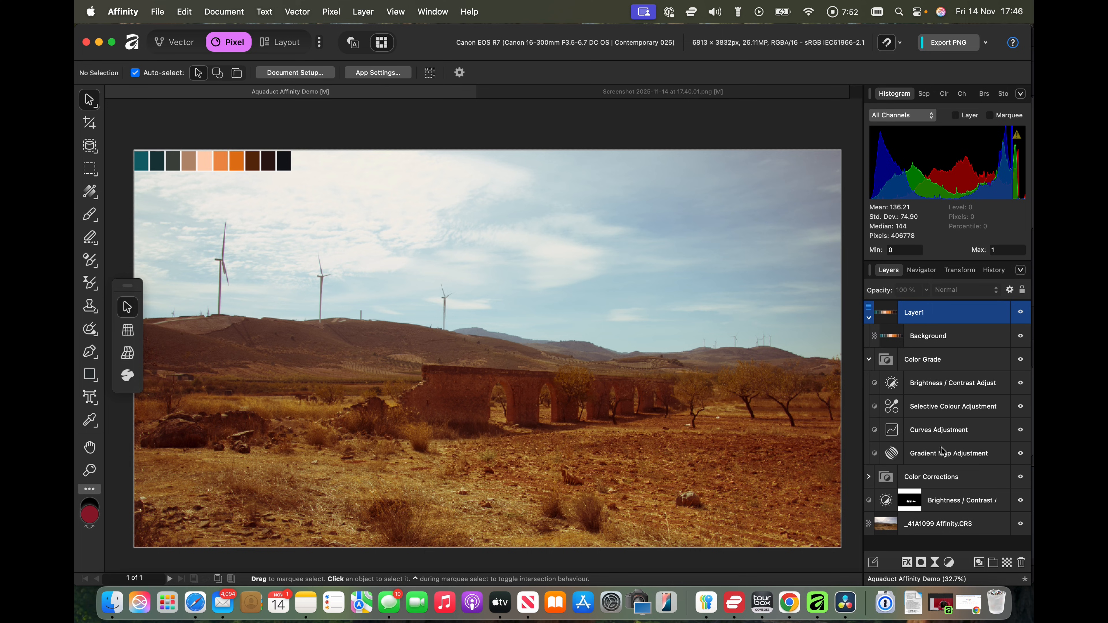
left_click(928, 456)
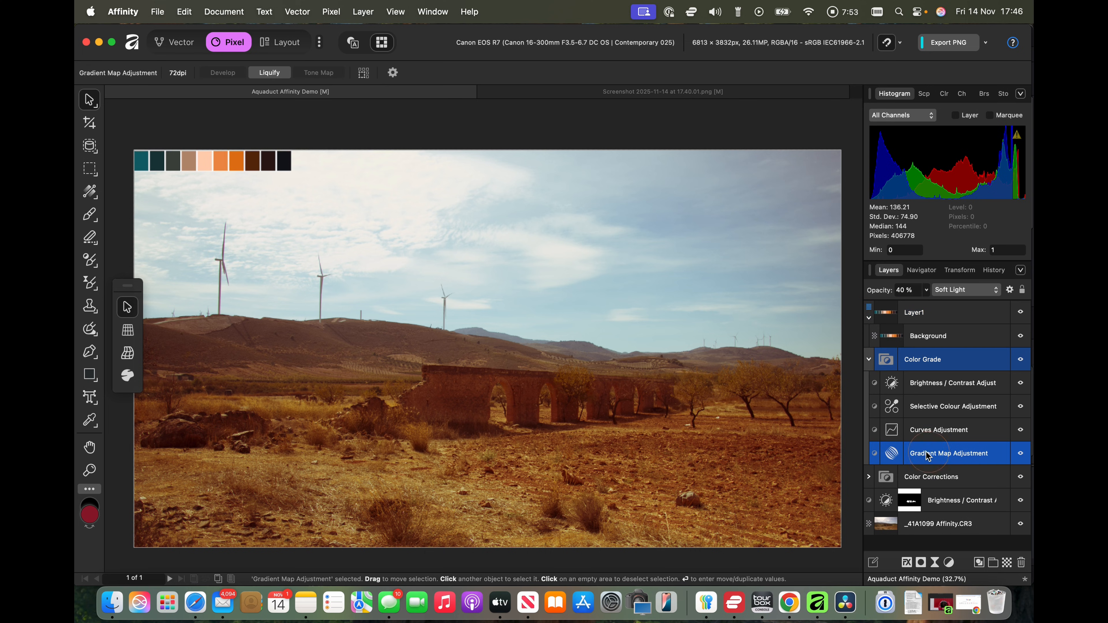
left_click(891, 455)
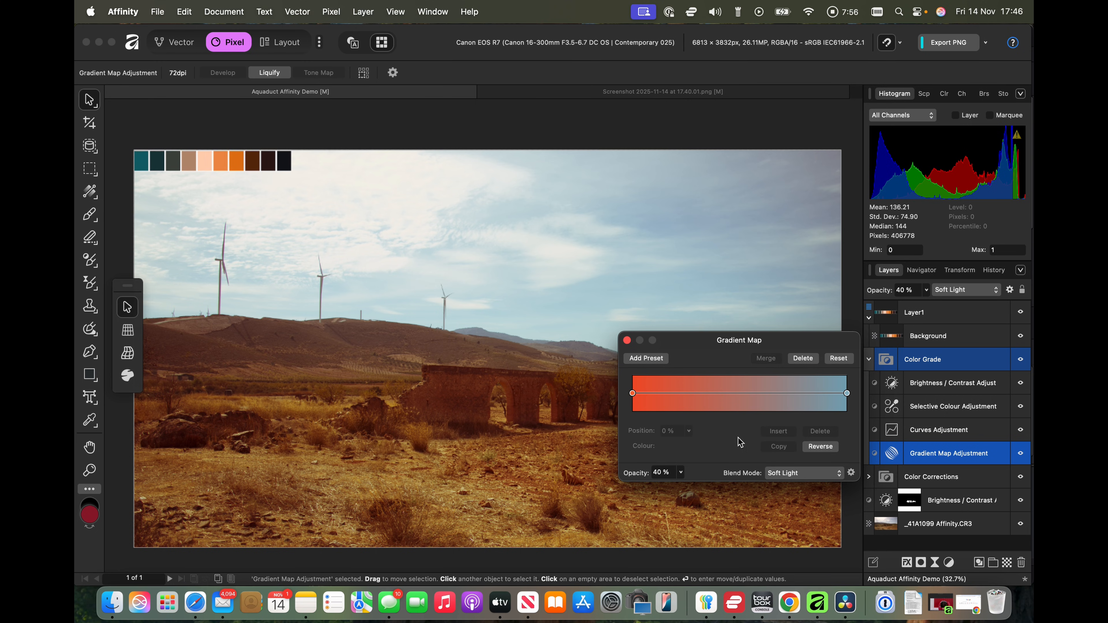
left_click(632, 394)
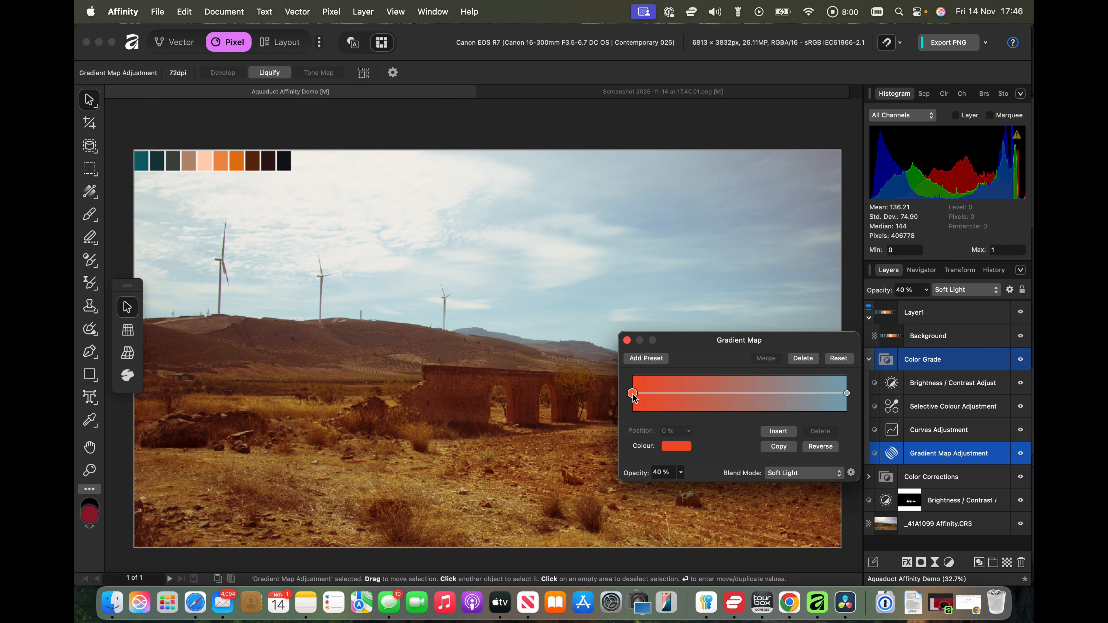
left_click(680, 450)
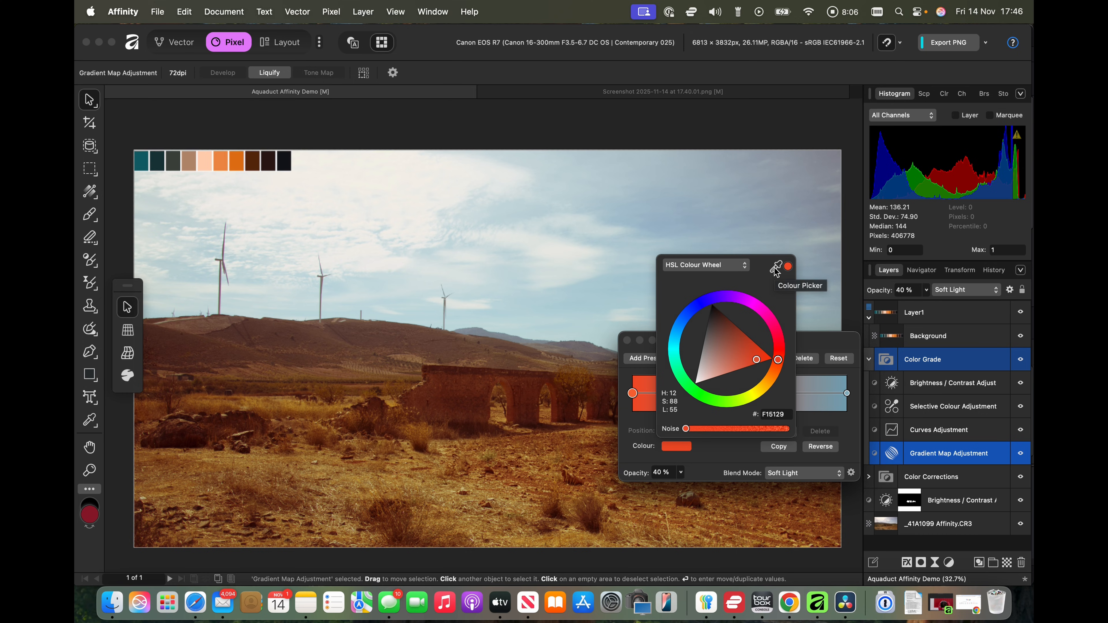
left_click_drag(775, 271, 191, 162)
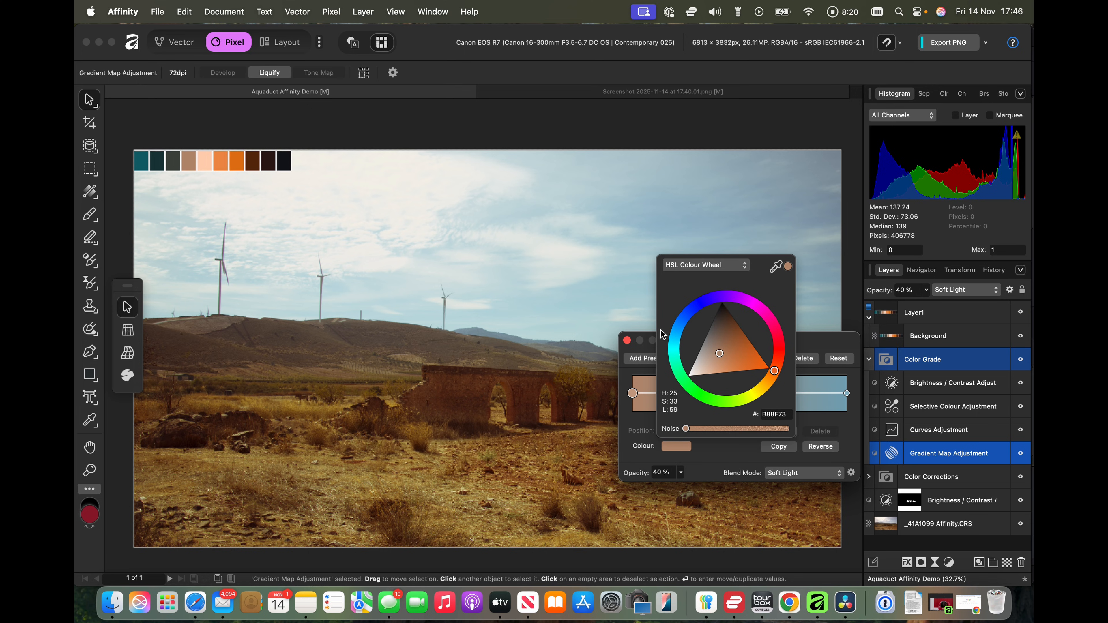
left_click(625, 412)
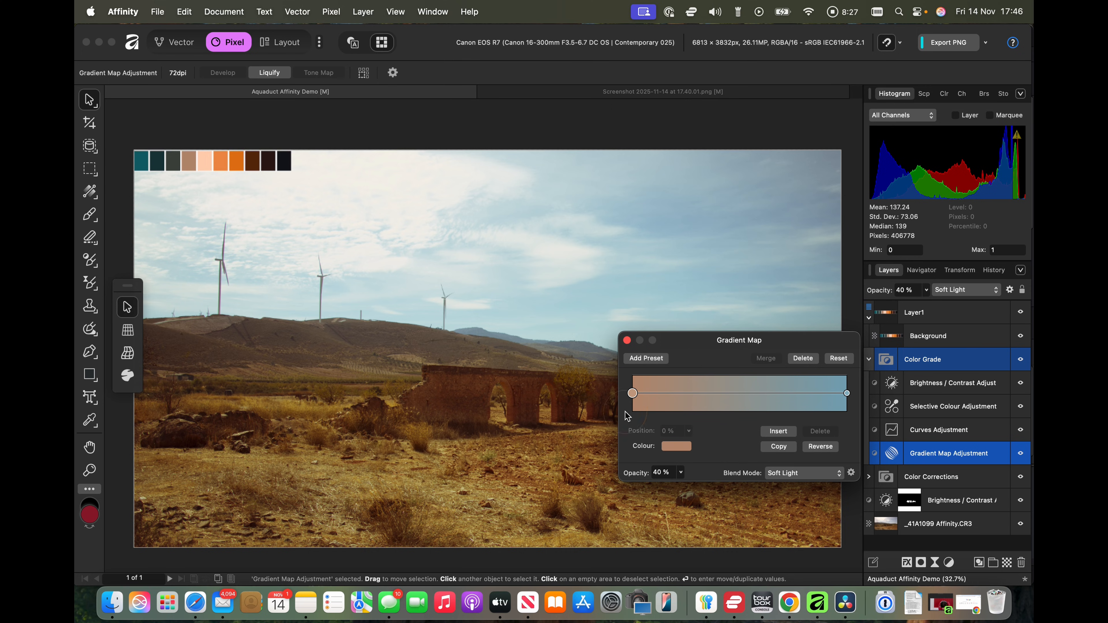
Set the gradient map's blue end stop to #0F646B, sampled from the teal palette swatch.
left_click(846, 394)
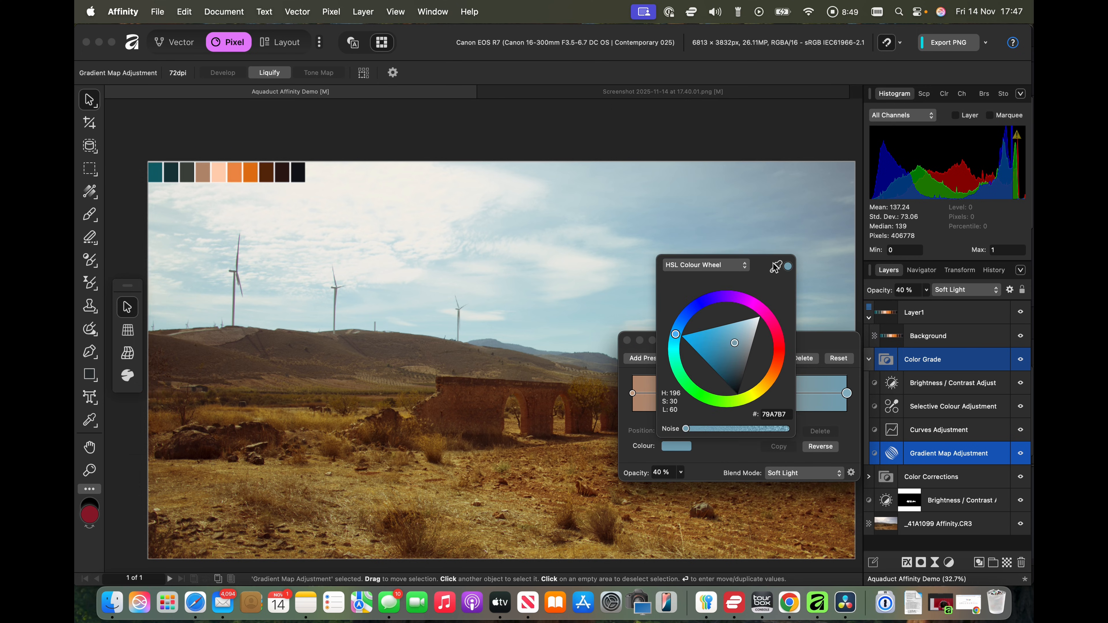
left_click_drag(775, 268, 156, 172)
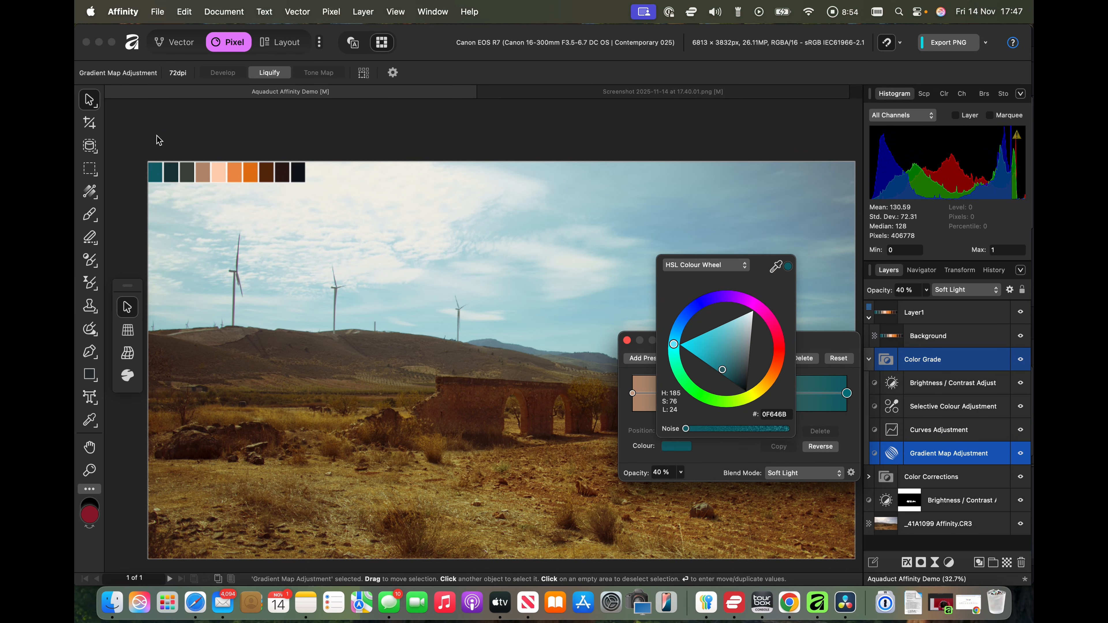
left_click(584, 304)
Delete the layer holding the pasted palette image from above the Color Grade group.
left_click(921, 314)
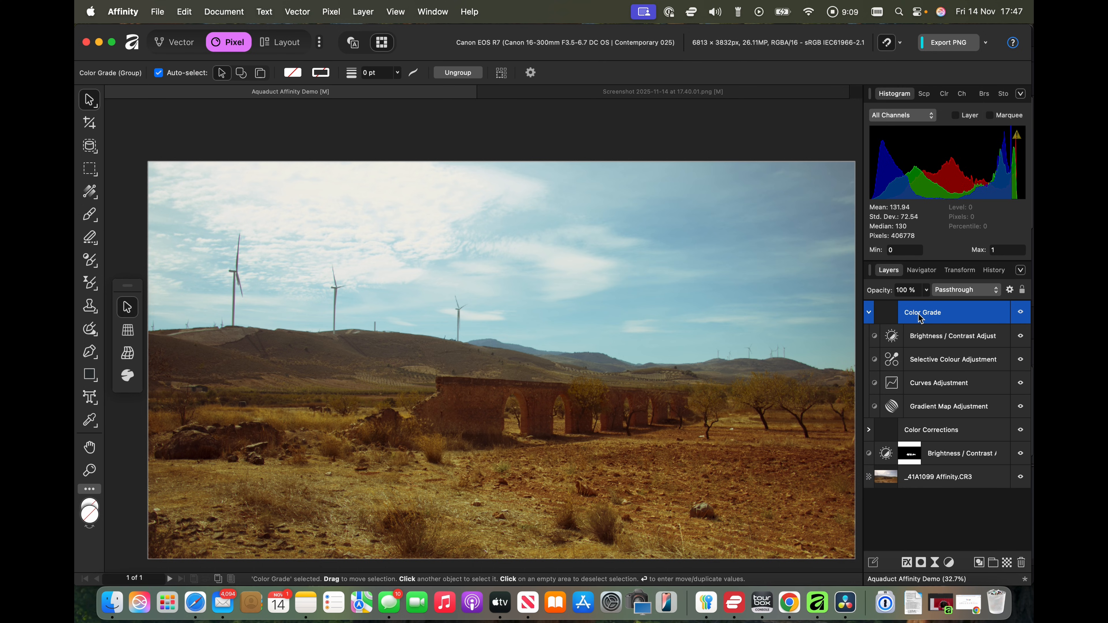
scroll(774, 305, "down", 3)
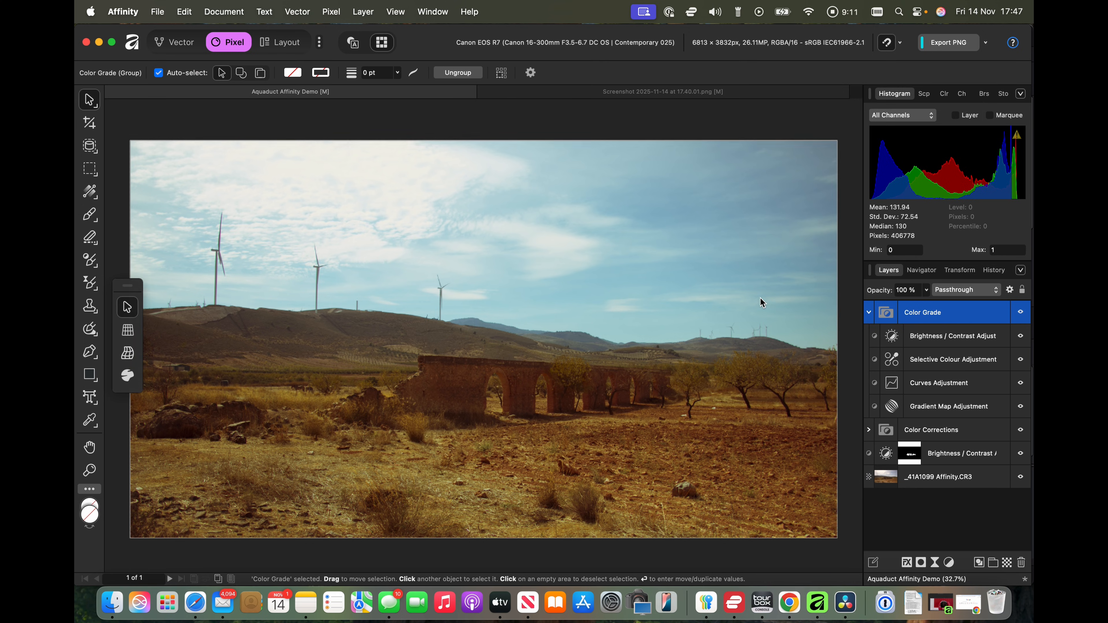
scroll(761, 301, "right", 3)
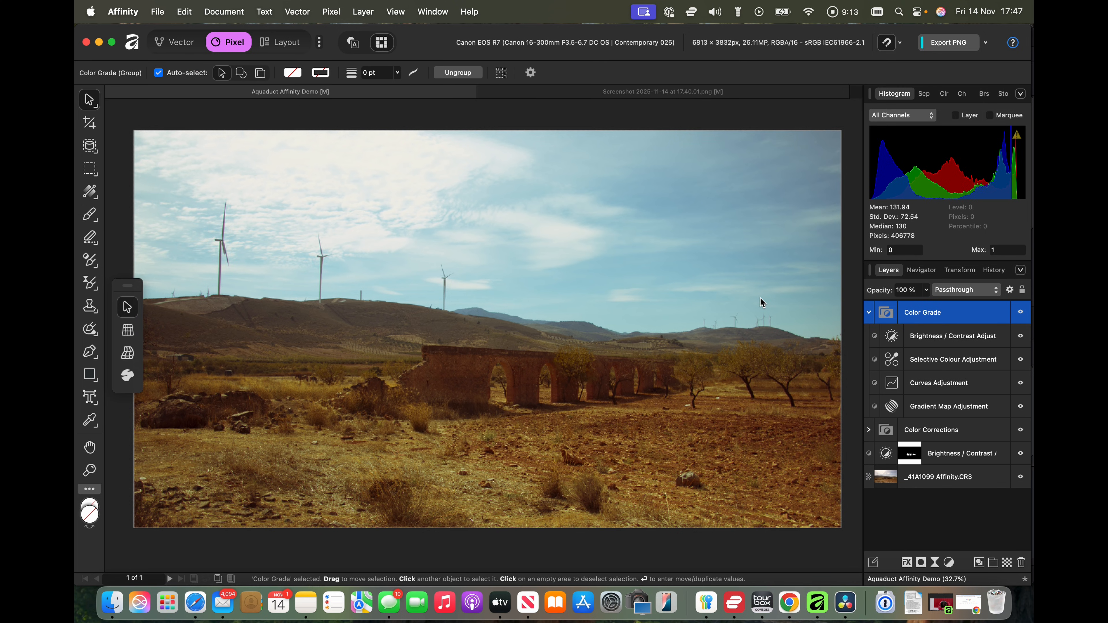